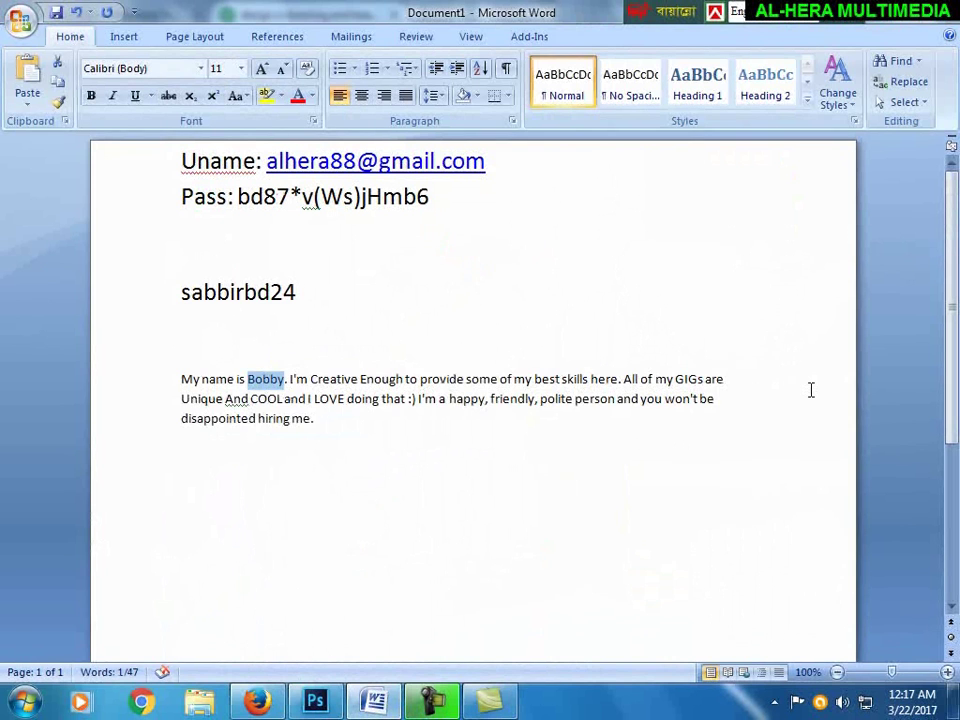
# - Type the user's own name over the sample name in the description's opening sentence
pyautogui.write('sa')
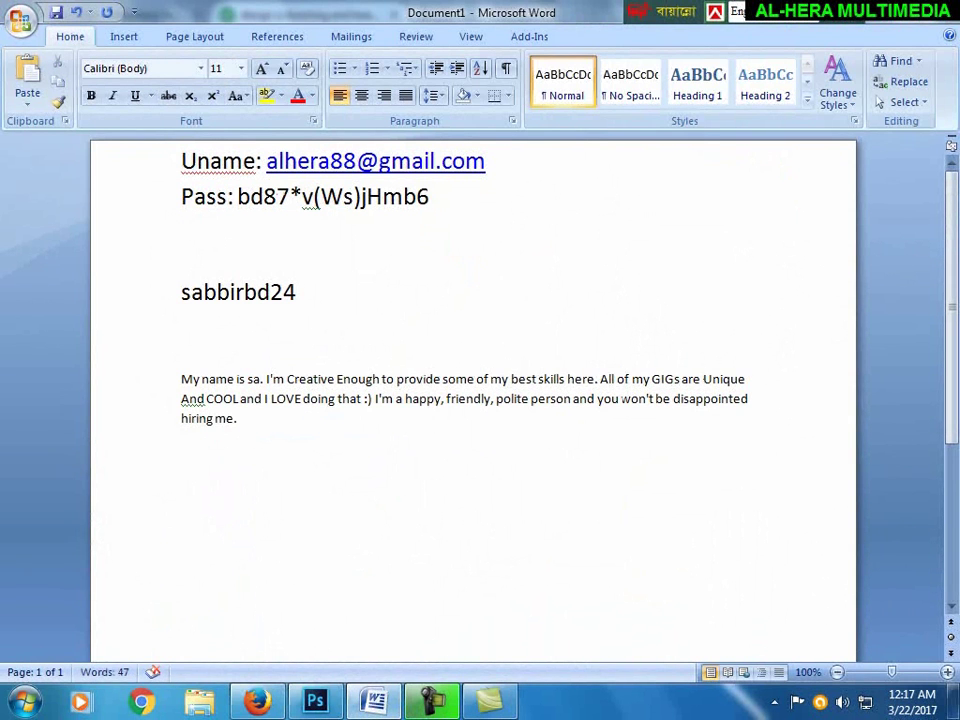
pyautogui.write('bbir')
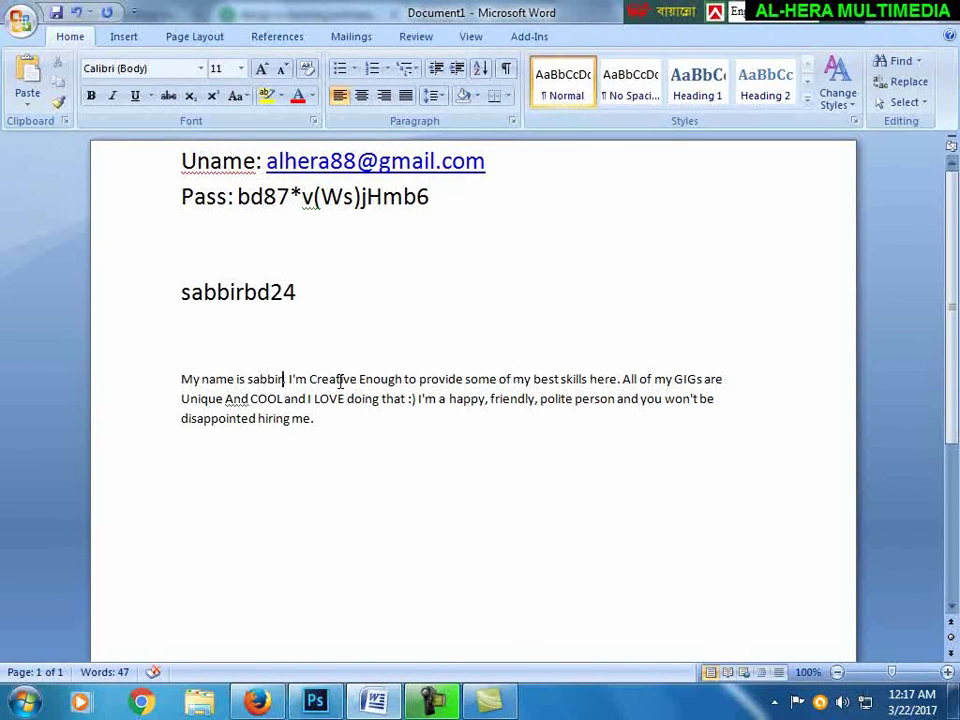
# - End the name with a period and copy the whole three-line self-introduction paragraph
pyautogui.write('.')
pyautogui.click(523, 417)
pyautogui.moveTo(139, 386); pyautogui.dragTo(139, 428)
pyautogui.hotkey('ctrl', 'c')
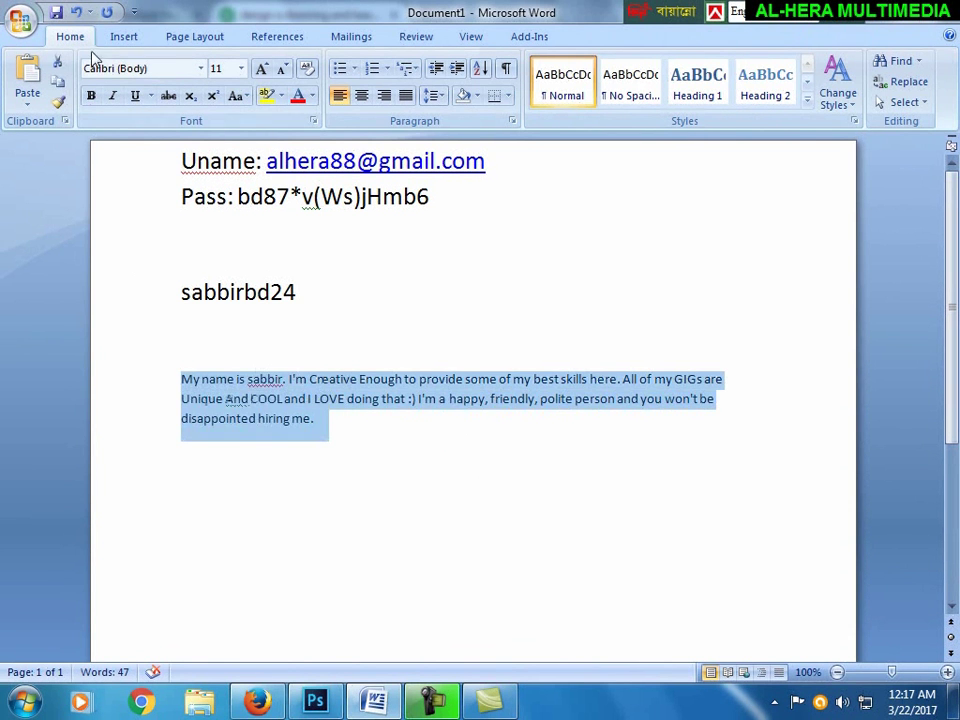
pyautogui.click(58, 85)
pyautogui.click(257, 702)
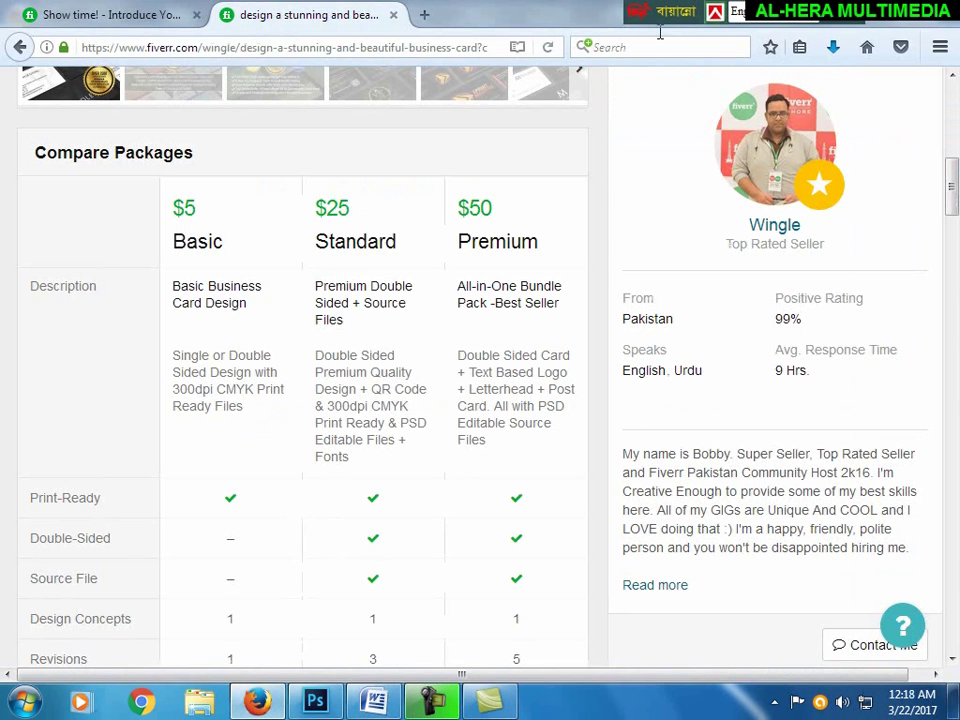
# - Paste the self-introduction into the seller profile Description and continue to create the first gig
pyautogui.click(137, 24)
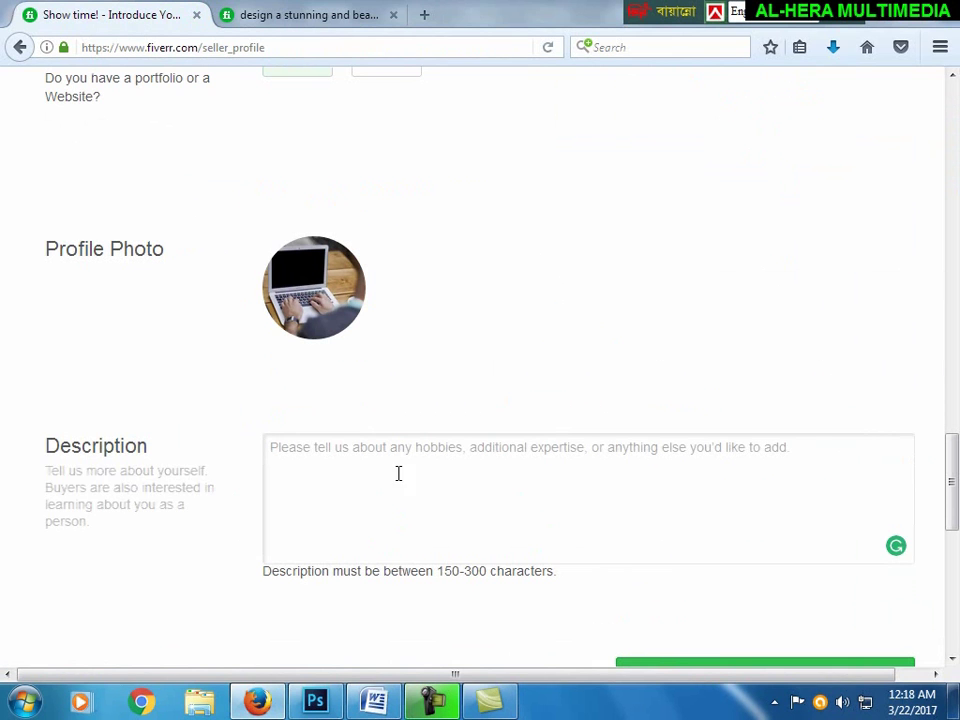
pyautogui.rightClick(395, 463)
pyautogui.click(426, 546)
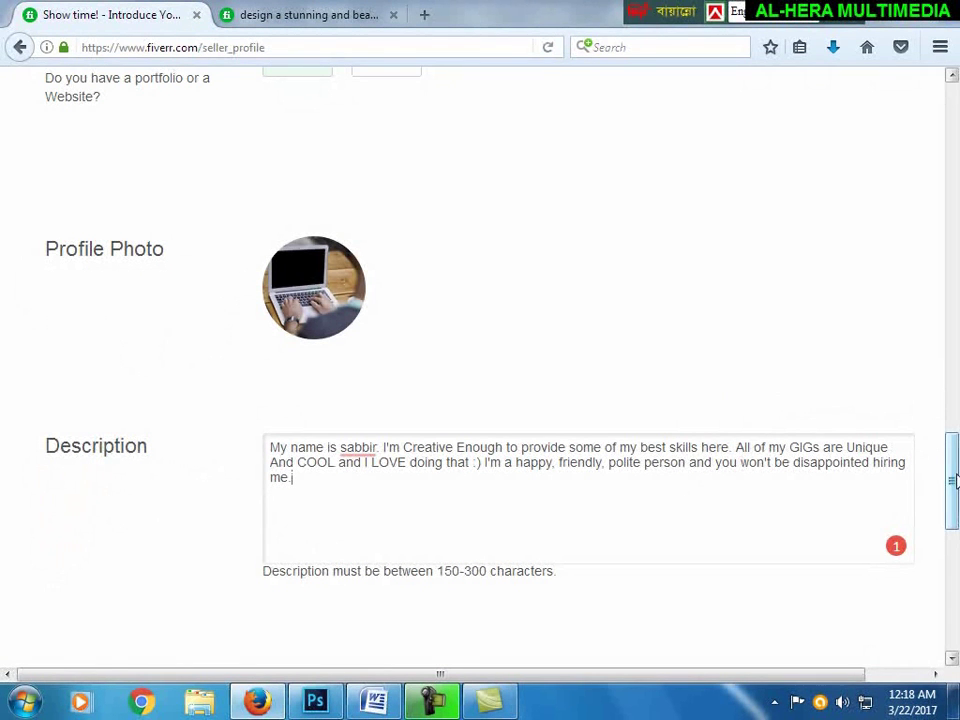
pyautogui.scroll(-2, 955, 478)
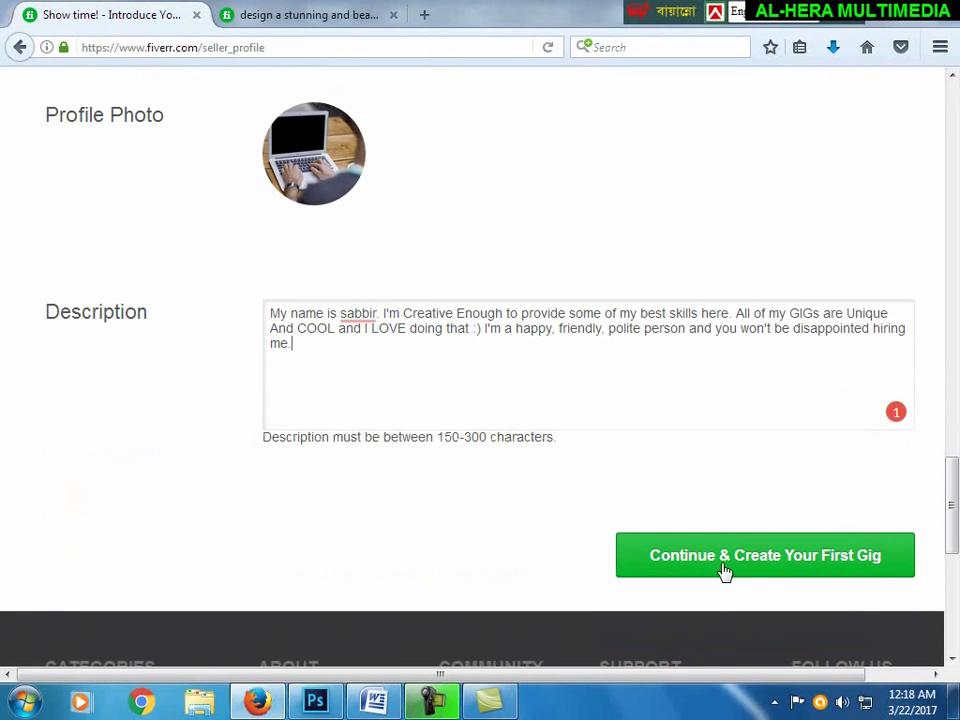
pyautogui.click(816, 570)
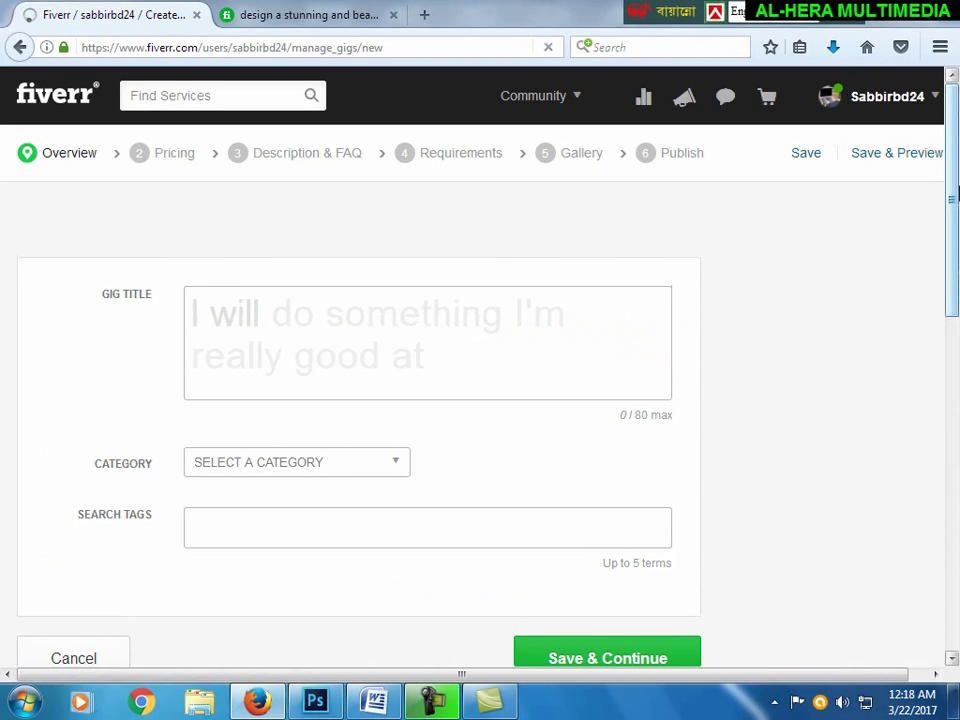
pyautogui.moveTo(953, 145); pyautogui.dragTo(957, 245)
# - Extend the gig title with 'create awasome banner', fixing stray typos
pyautogui.moveTo(957, 158)
pyautogui.mouseDown()
pyautogui.moveTo(955, 222)
pyautogui.moveTo(954, 172)
pyautogui.mouseUp()
pyautogui.click(383, 321)
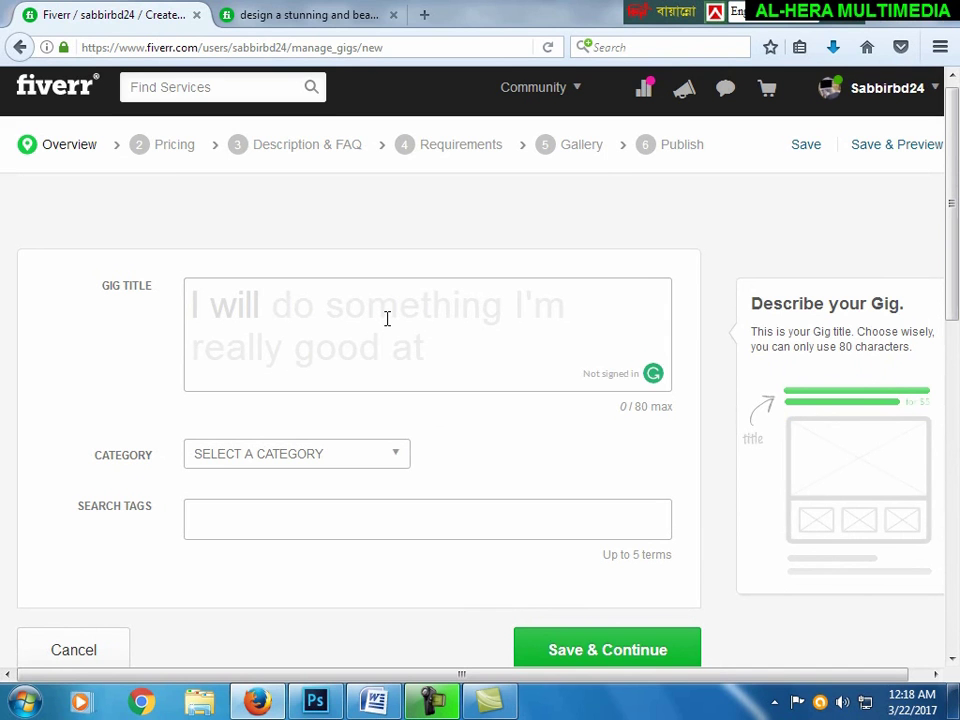
pyautogui.click(387, 318)
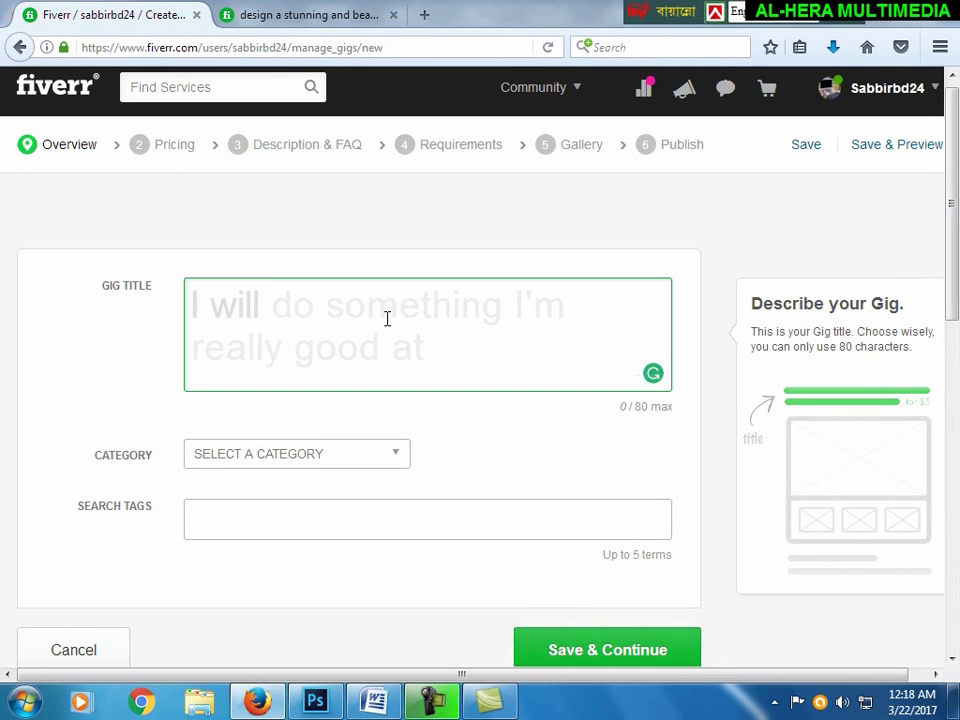
pyautogui.write('crea')
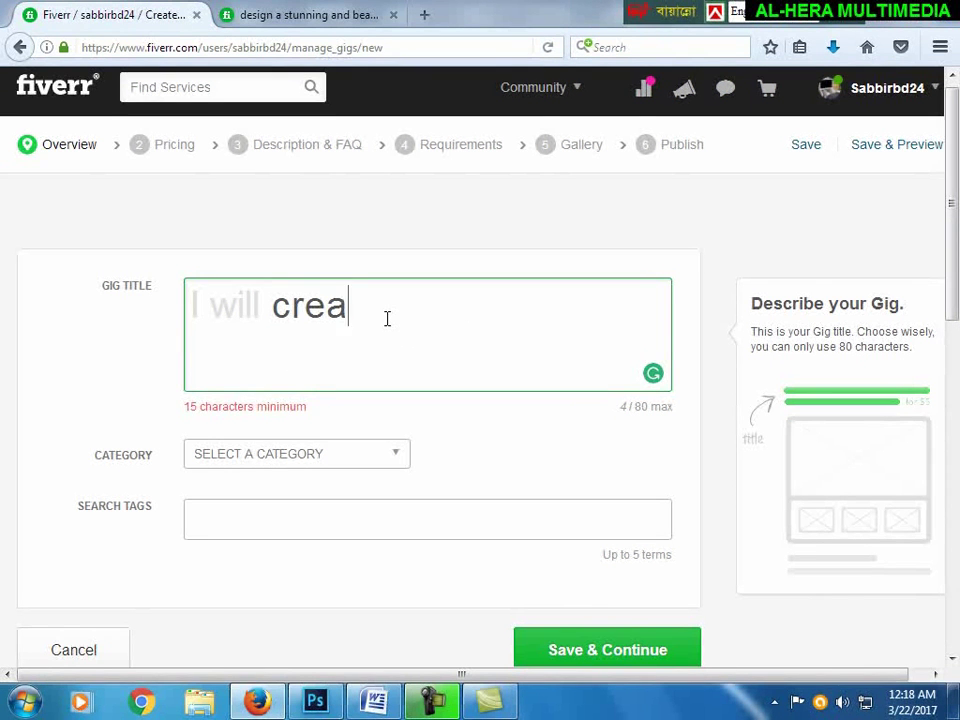
pyautogui.press('BackSpace')
pyautogui.write('ate b')
pyautogui.press('BackSpace')
pyautogui.write('aw')
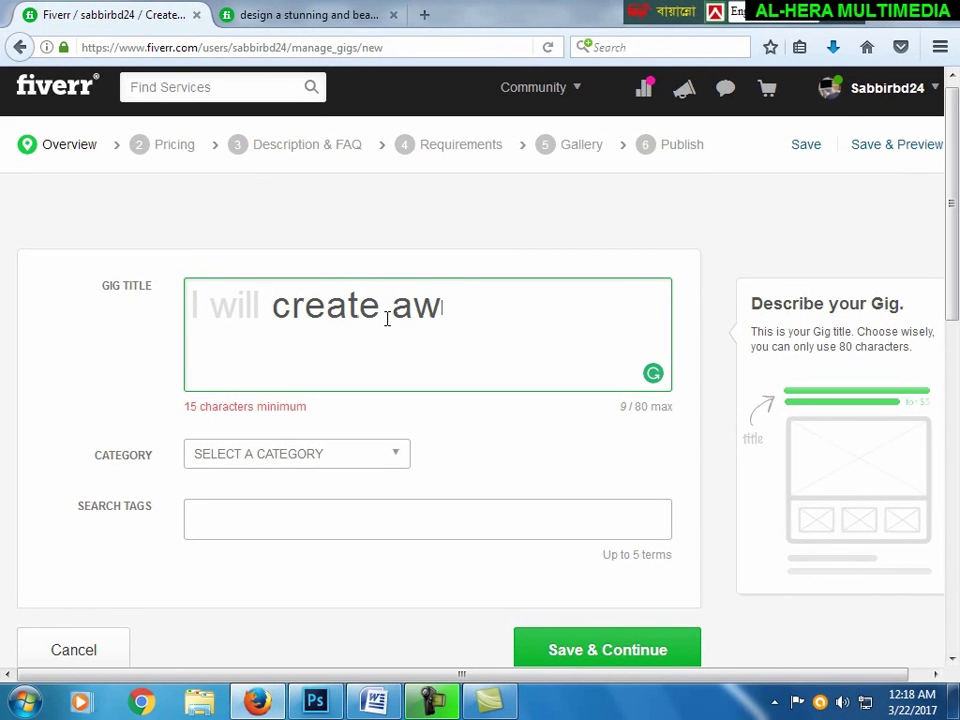
pyautogui.write('asom')
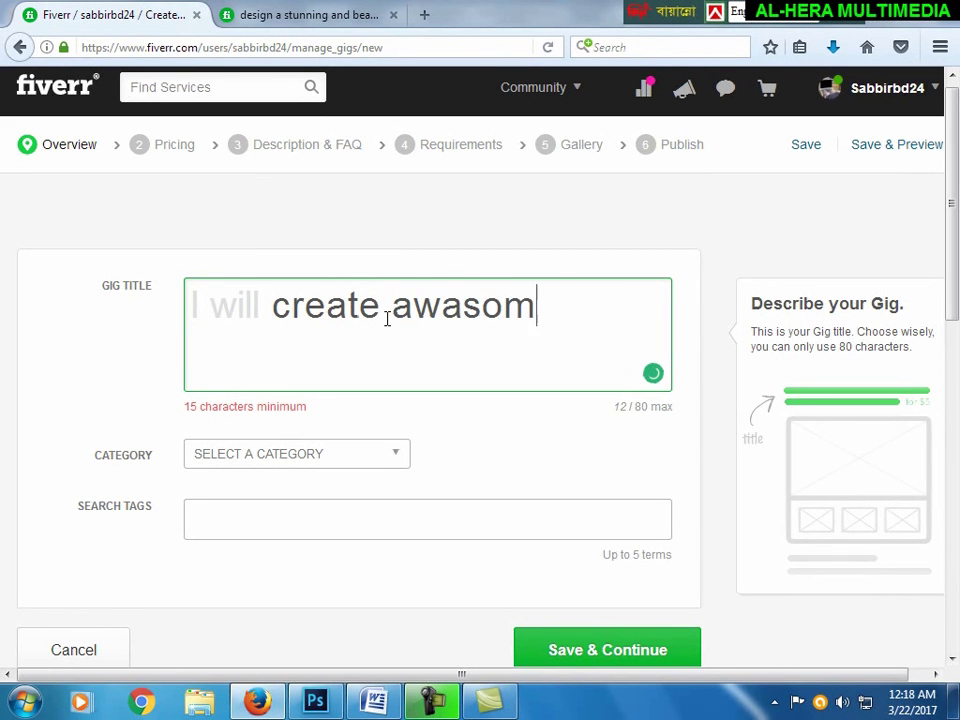
pyautogui.write('e banner')
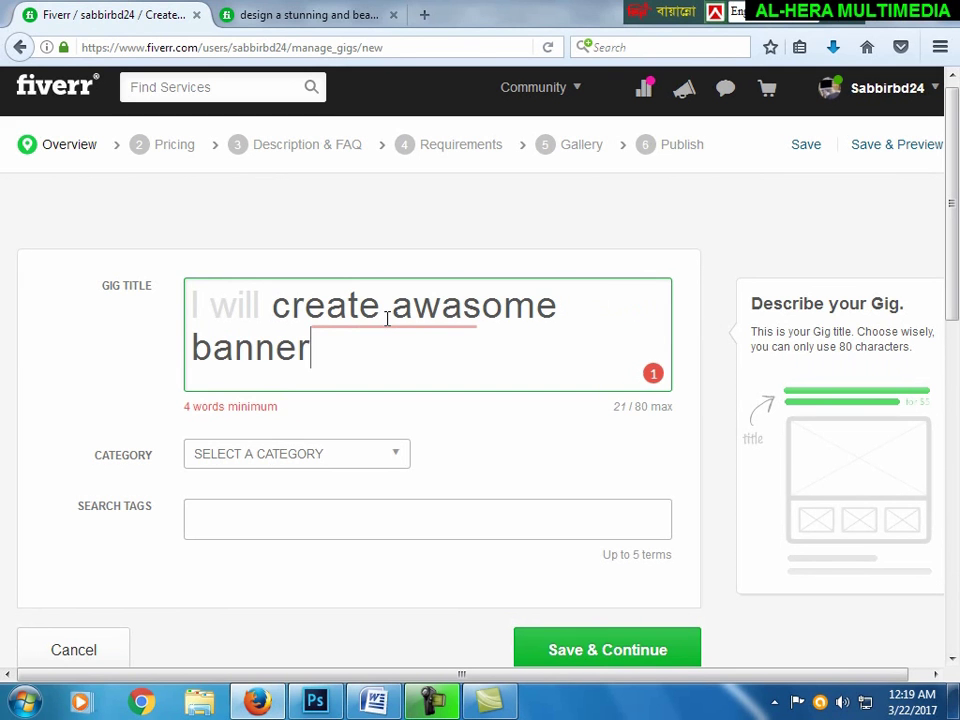
# - Correct the misspelled 'awasome' to 'awesome' using the spelling suggestions
pyautogui.moveTo(330, 325)
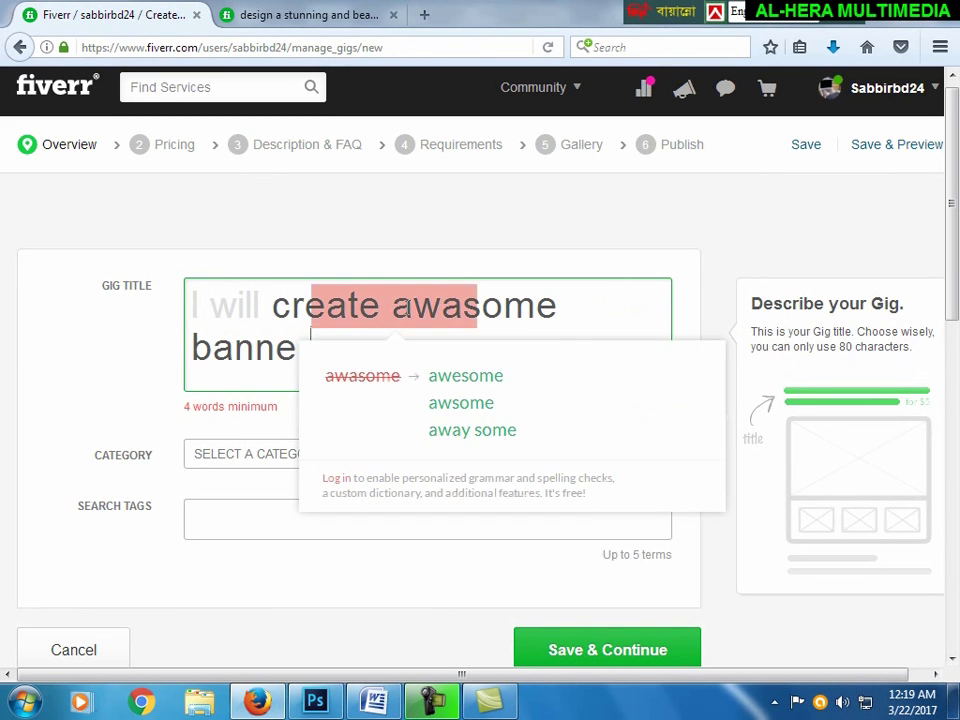
pyautogui.rightClick(432, 313)
pyautogui.press('Escape')
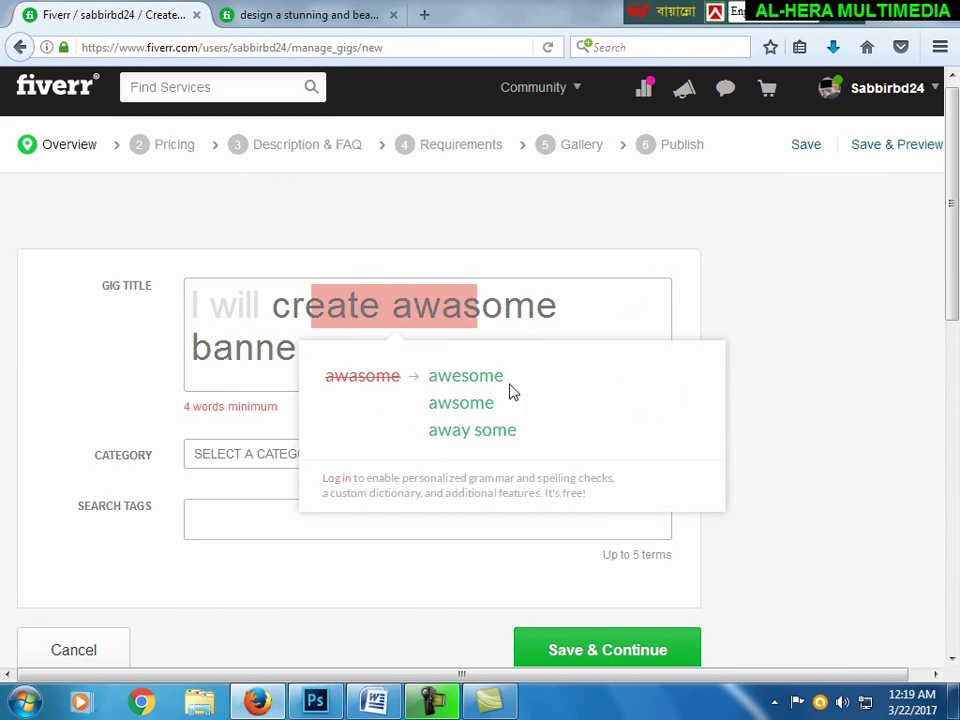
pyautogui.click(465, 376)
pyautogui.rightClick(416, 310)
pyautogui.press('Escape')
pyautogui.click(489, 338)
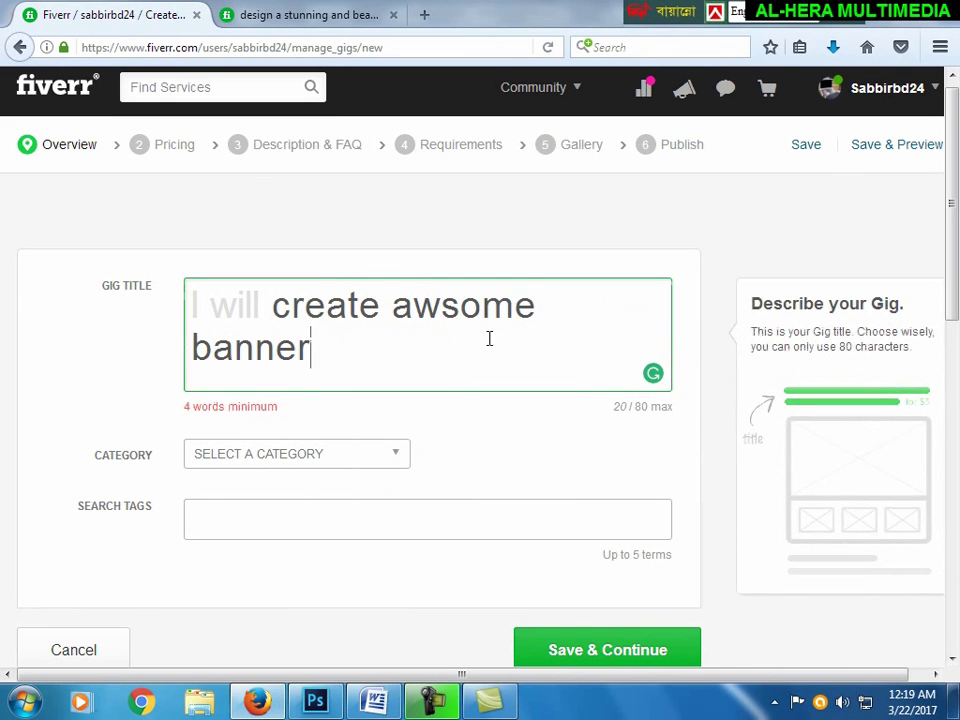
pyautogui.click(564, 324)
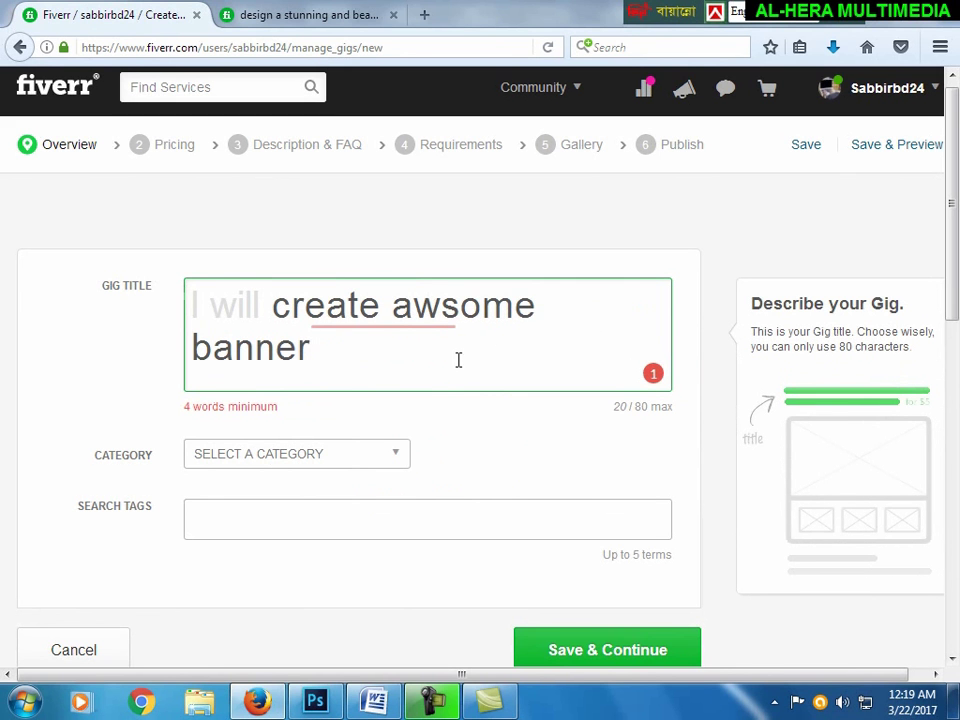
pyautogui.rightClick(406, 325)
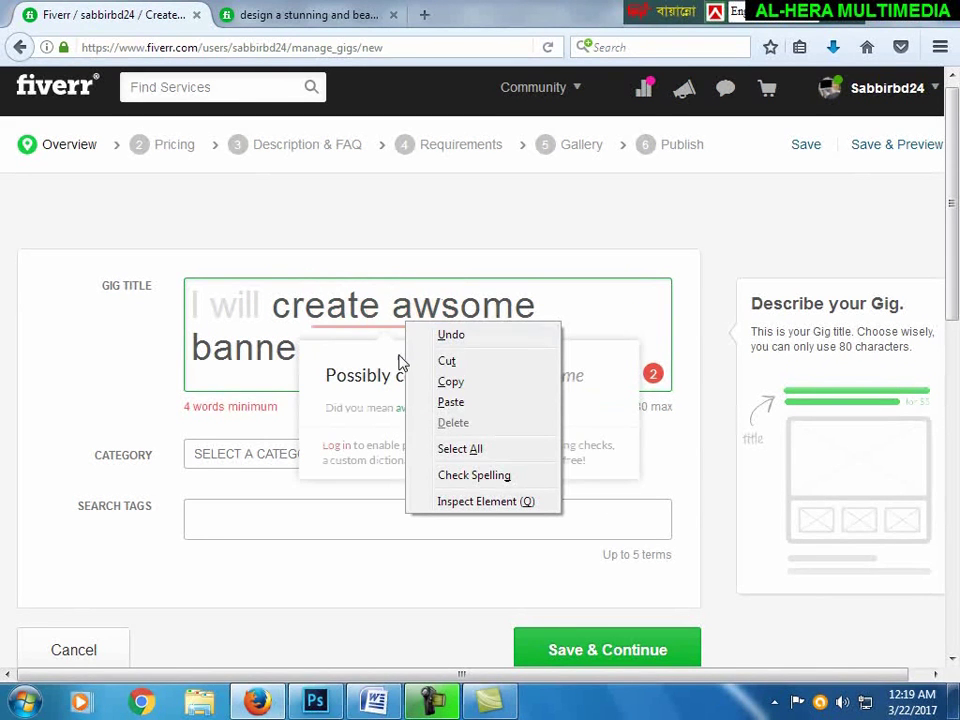
pyautogui.press('Escape')
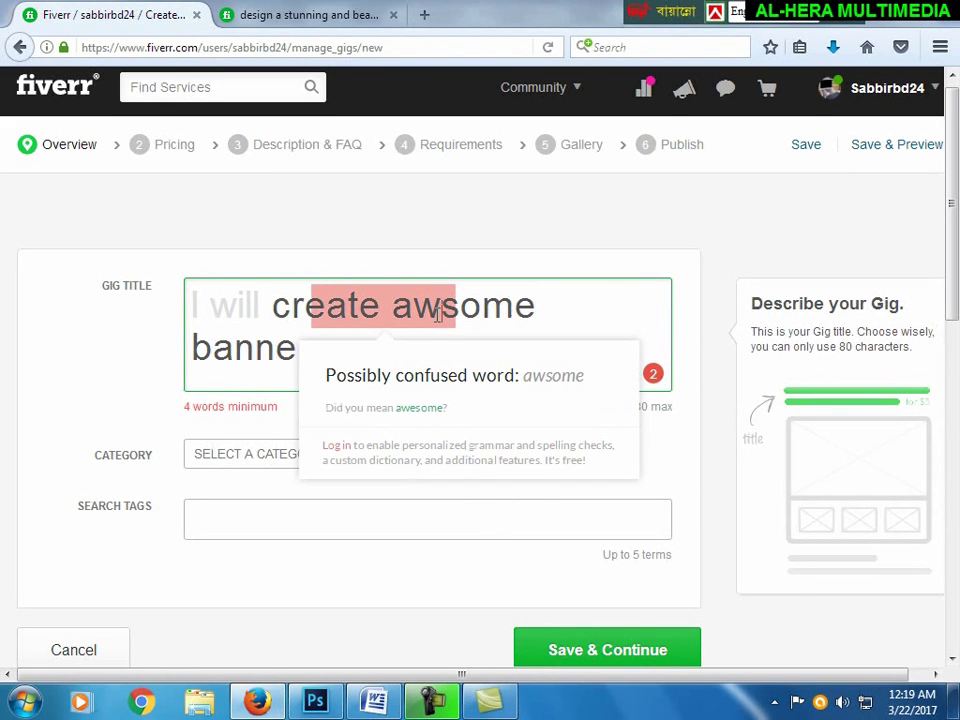
pyautogui.click(420, 408)
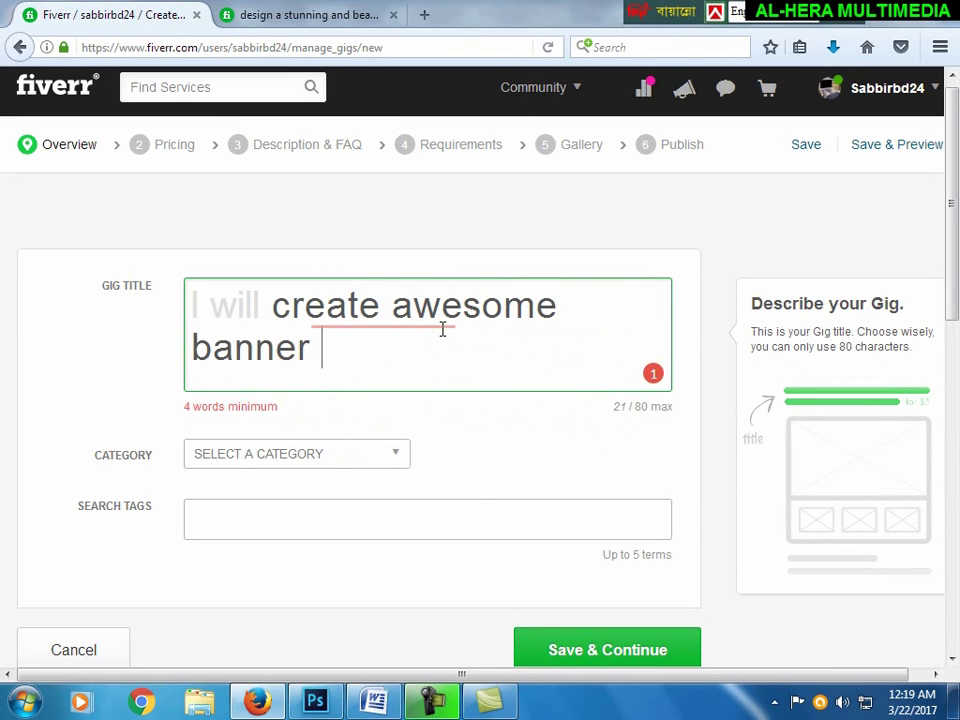
# - Finish the title with 'for 5 dollar', correcting 'doller', and choose Graphics & Design > Banner Ads
pyautogui.write('for ')
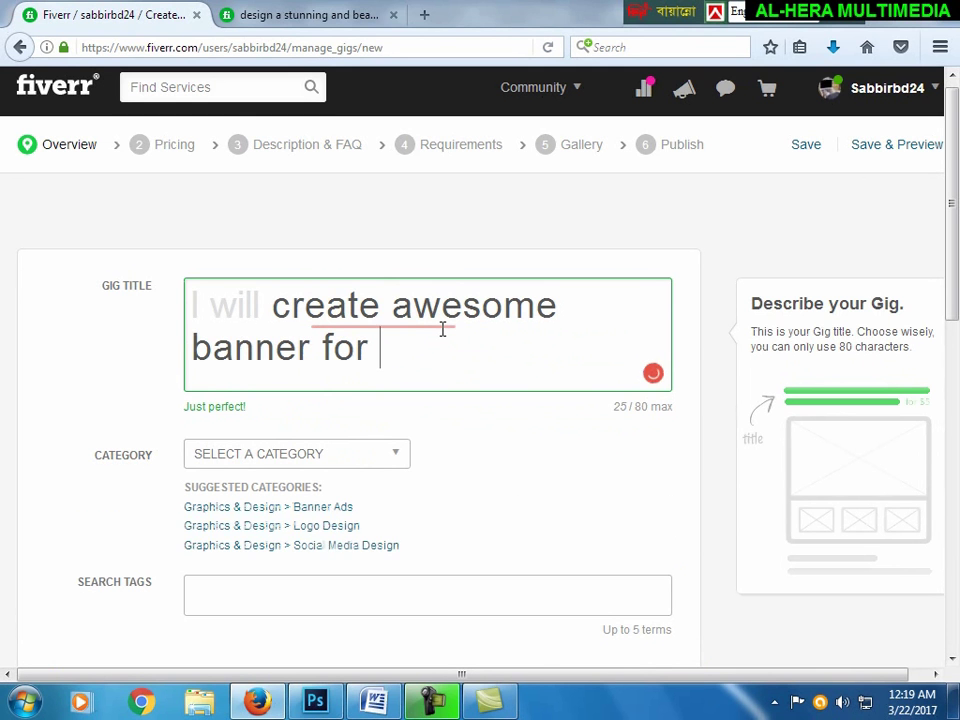
pyautogui.write('5')
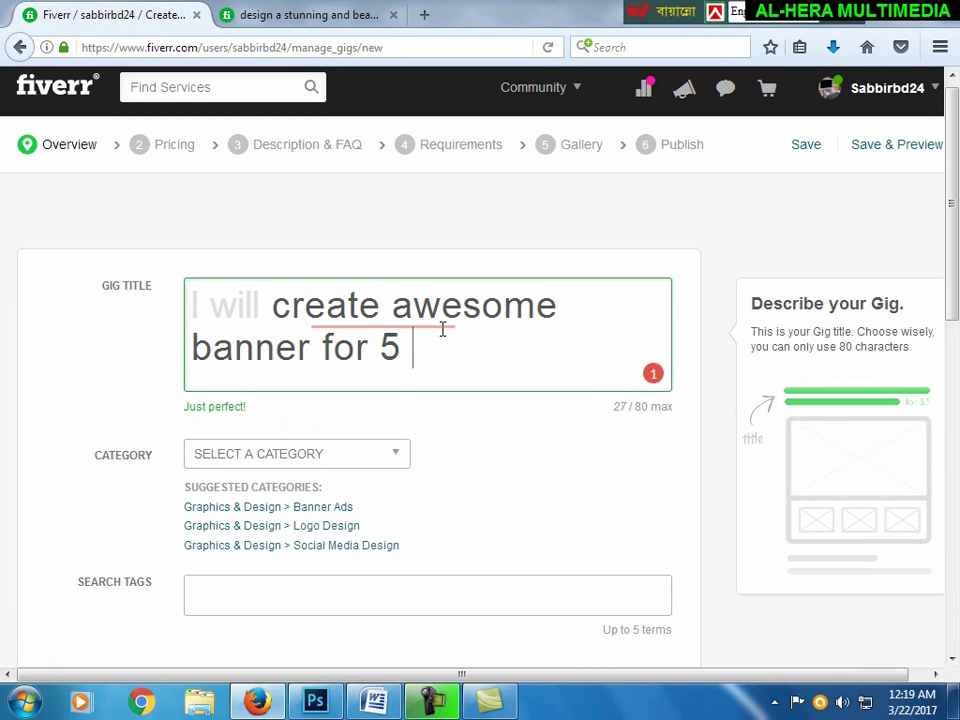
pyautogui.press('BackSpace')
pyautogui.press('BackSpace')
pyautogui.write('5 doller')
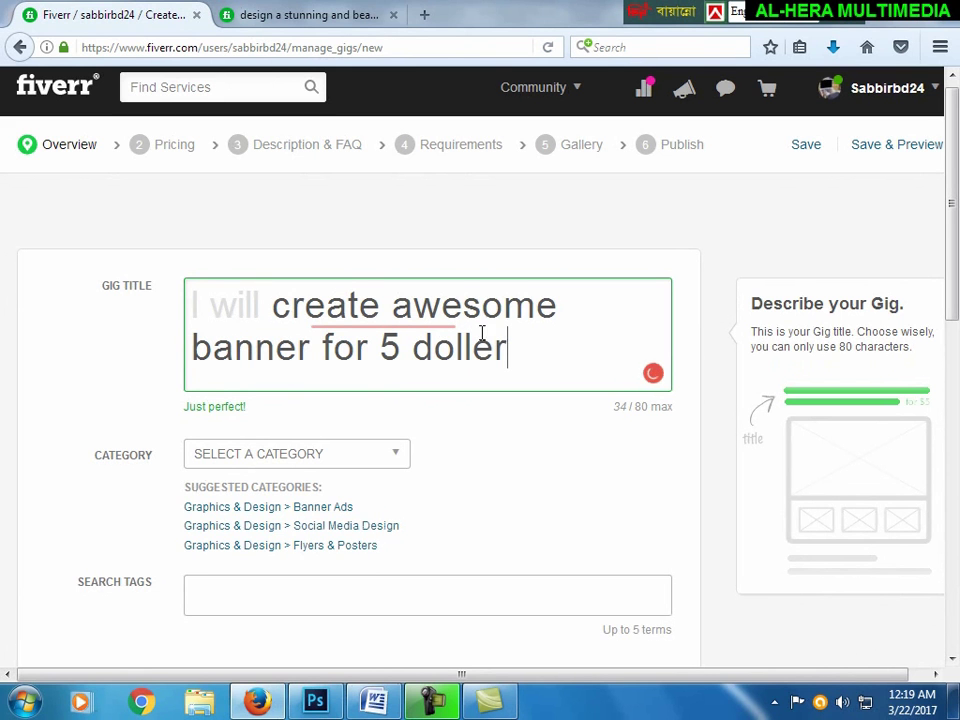
pyautogui.moveTo(437, 337)
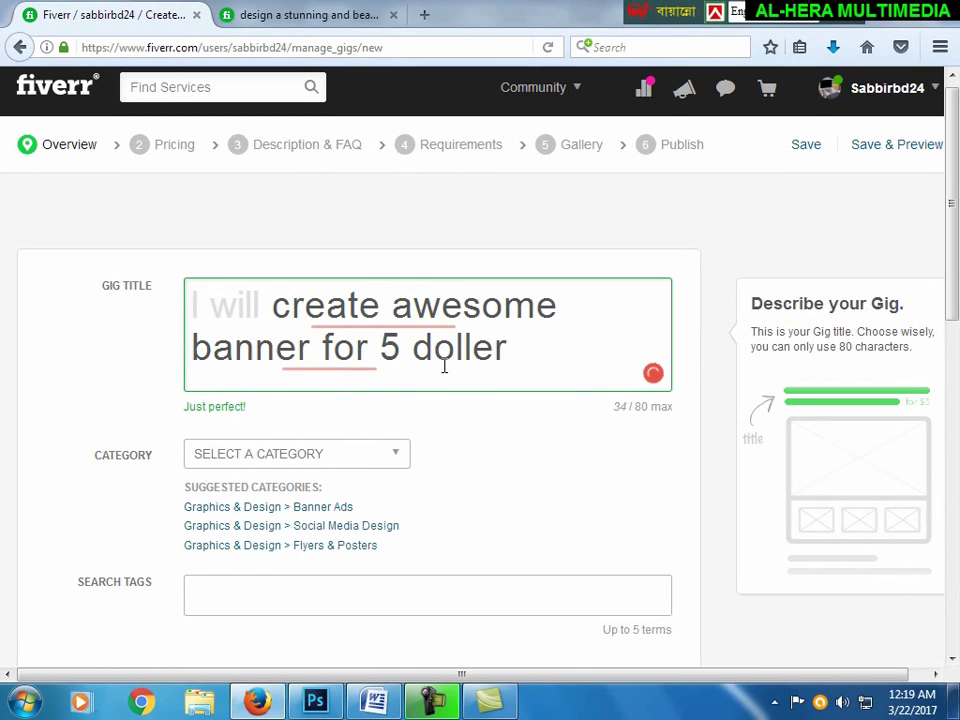
pyautogui.rightClick(327, 365)
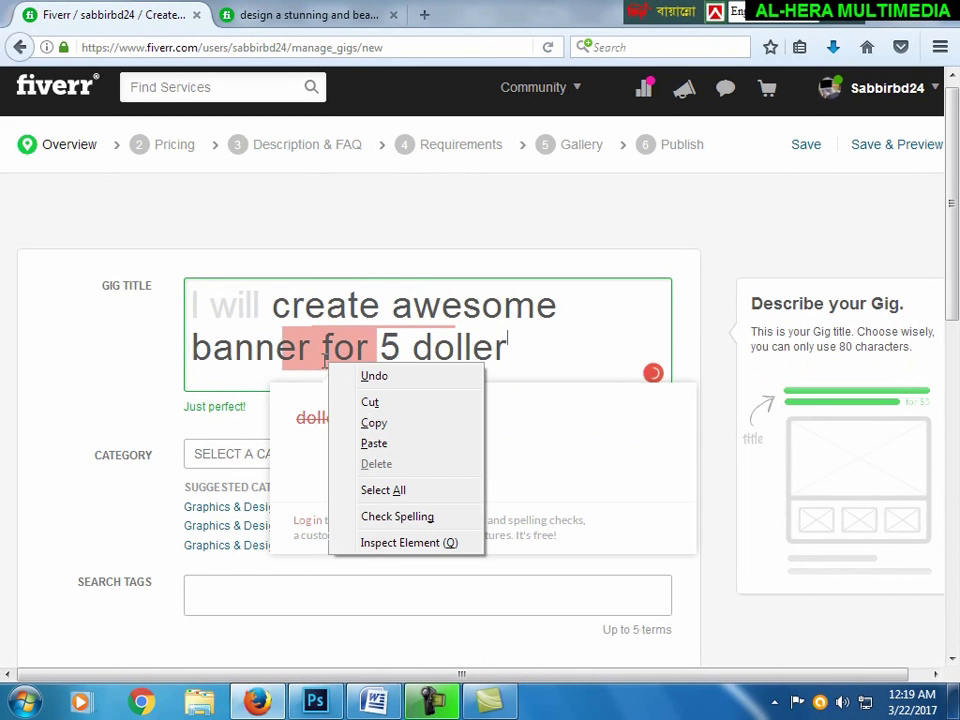
pyautogui.click(306, 426)
pyautogui.click(395, 417)
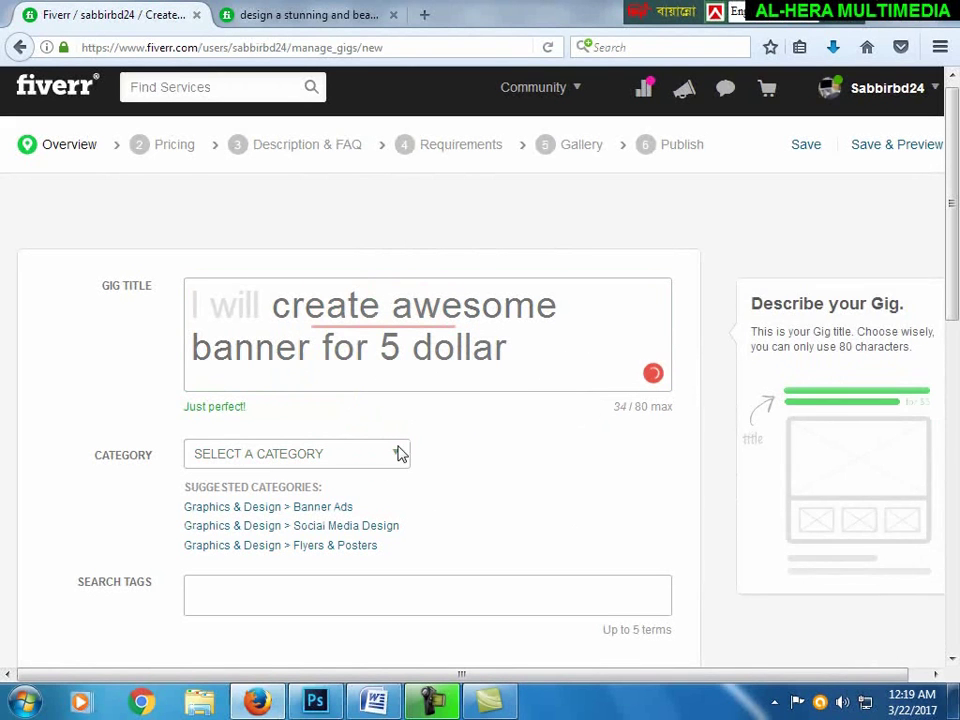
pyautogui.click(322, 508)
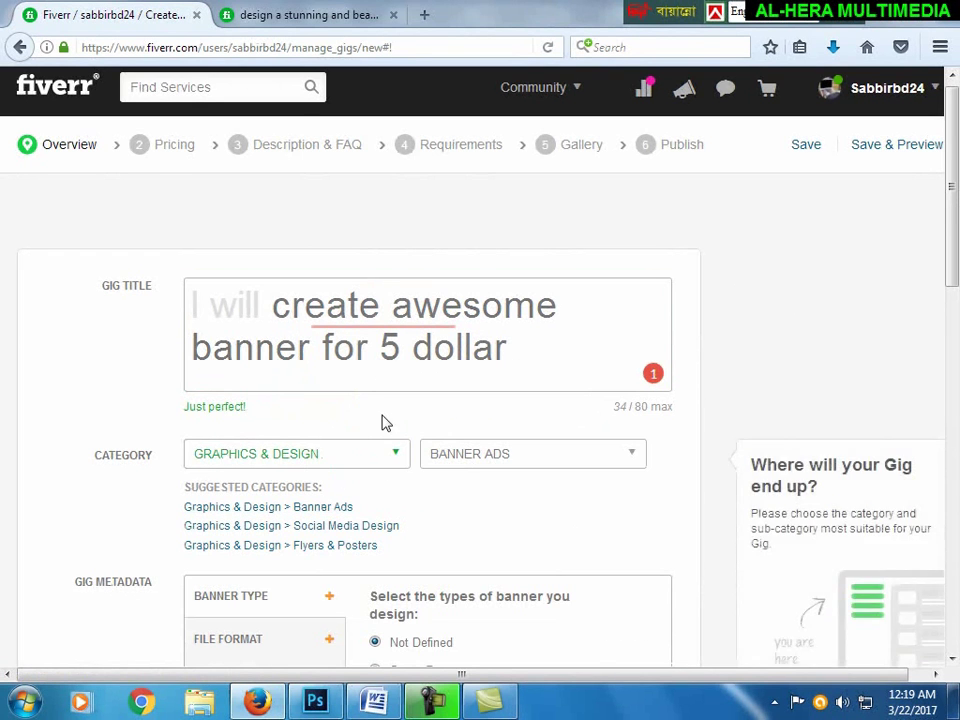
pyautogui.moveTo(952, 210); pyautogui.dragTo(957, 270)
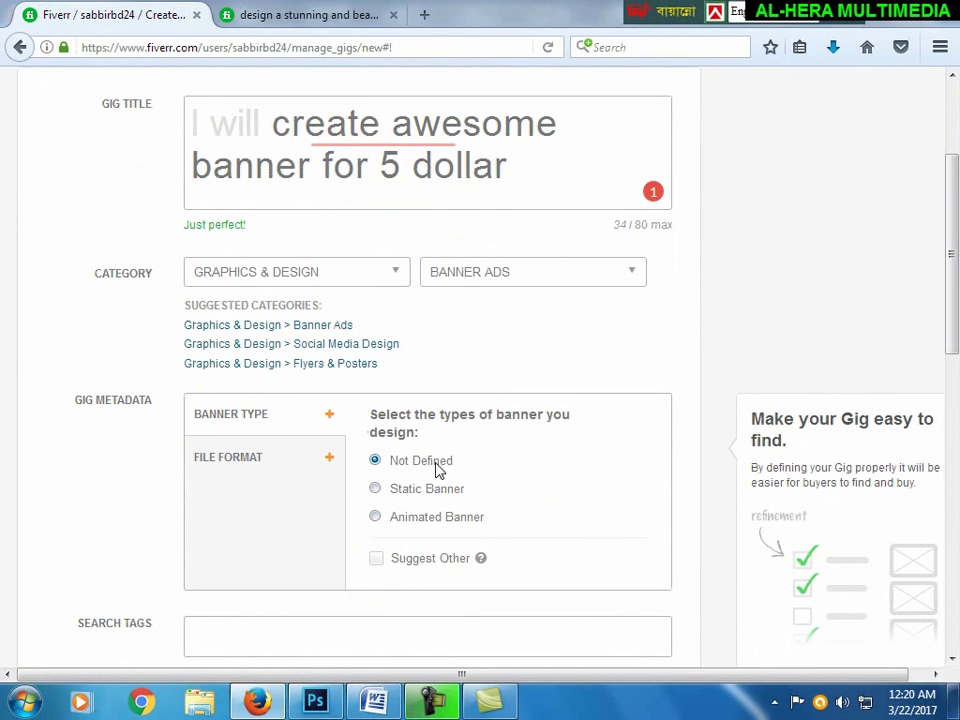
pyautogui.moveTo(950, 246); pyautogui.dragTo(955, 325)
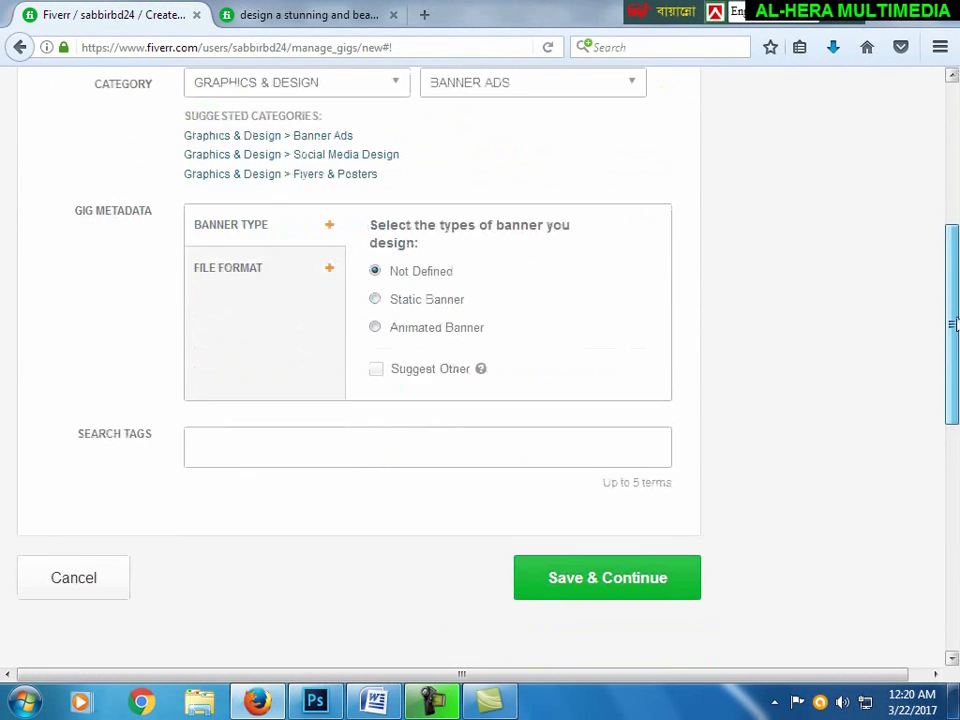
pyautogui.click(204, 446)
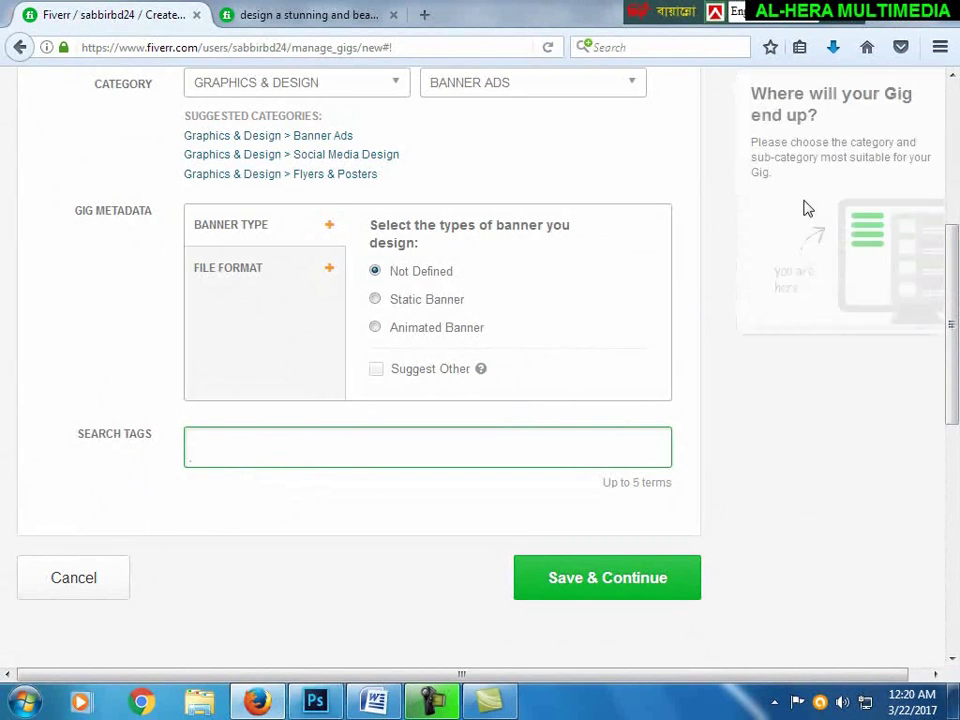
pyautogui.moveTo(954, 318); pyautogui.dragTo(955, 195)
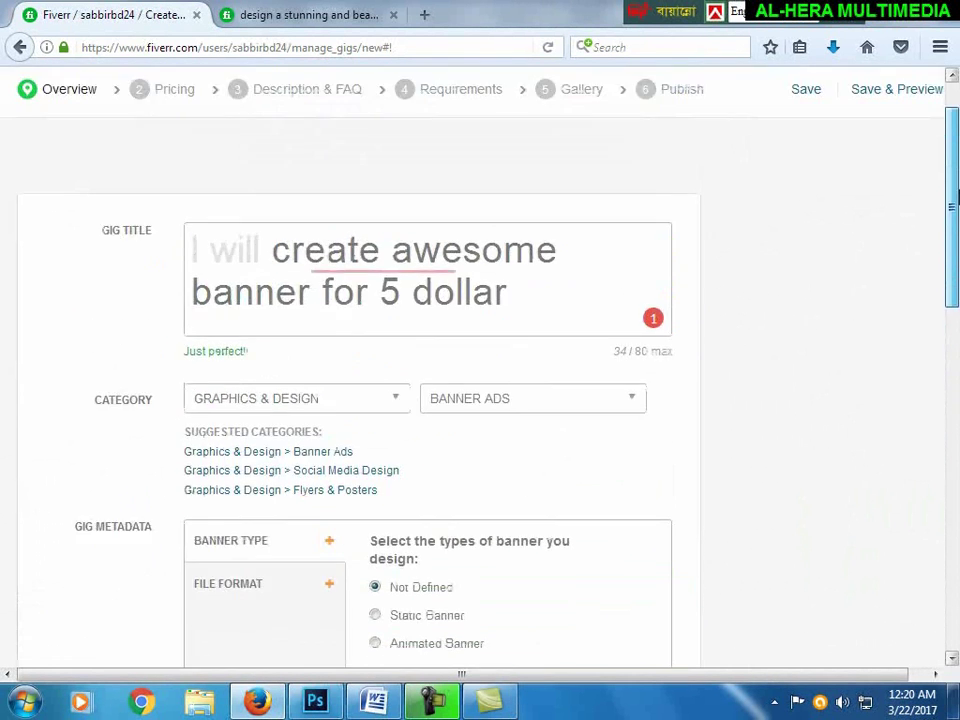
pyautogui.scroll(-5, 955, 195)
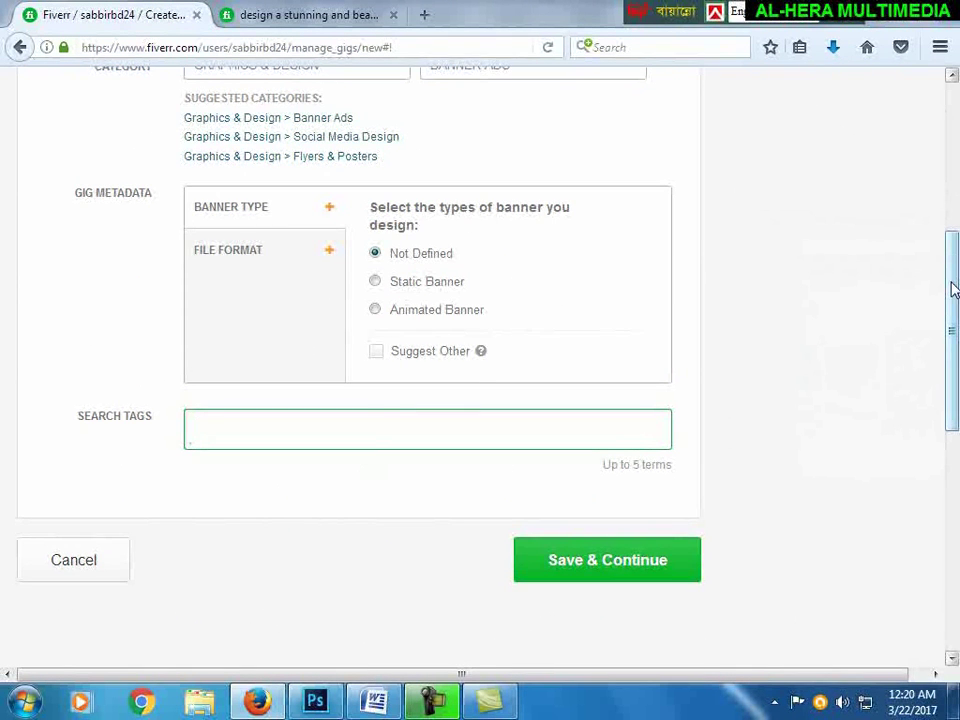
pyautogui.moveTo(951, 285)
pyautogui.mouseDown()
pyautogui.moveTo(955, 158)
pyautogui.moveTo(951, 295)
pyautogui.mouseUp()
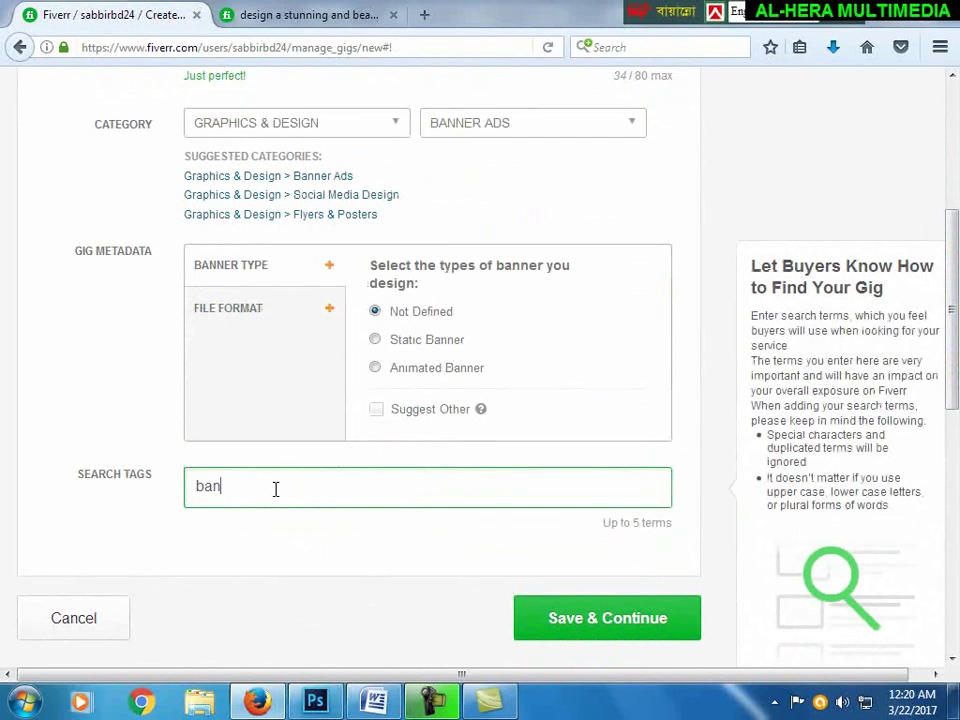
# - Add the search tags BANNER, MODERN WEB BANNER and AWESOME BANNER
pyautogui.write('ner')
pyautogui.press('Return')
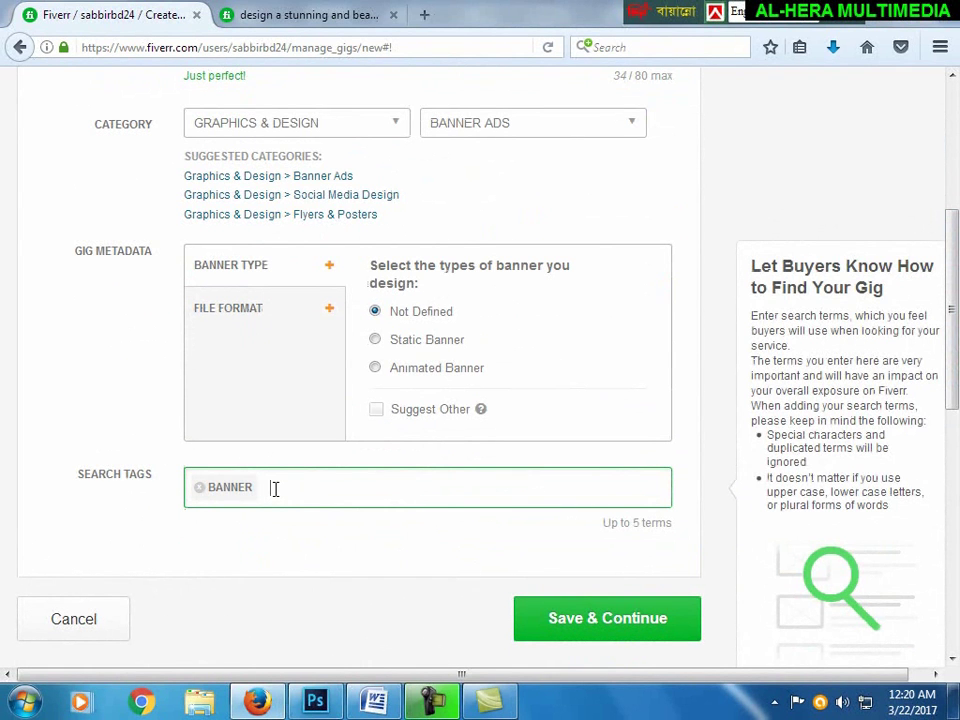
pyautogui.write('modern web')
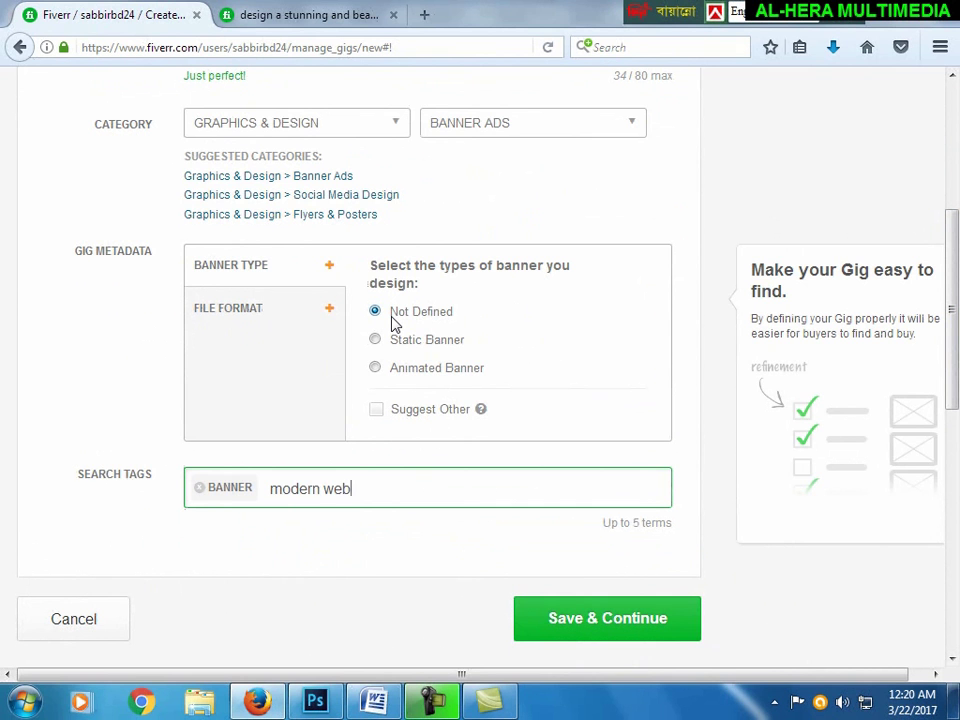
pyautogui.write(' banner')
pyautogui.press('Return')
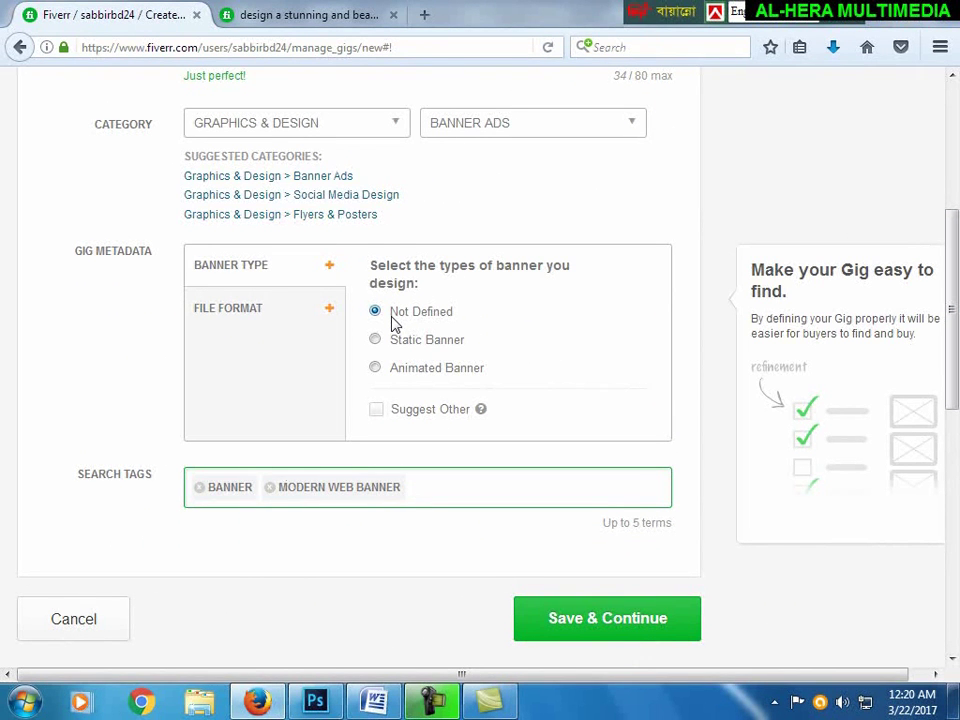
pyautogui.write('asw')
pyautogui.press('BackSpace')
pyautogui.press('BackSpace')
pyautogui.write('wesome banner')
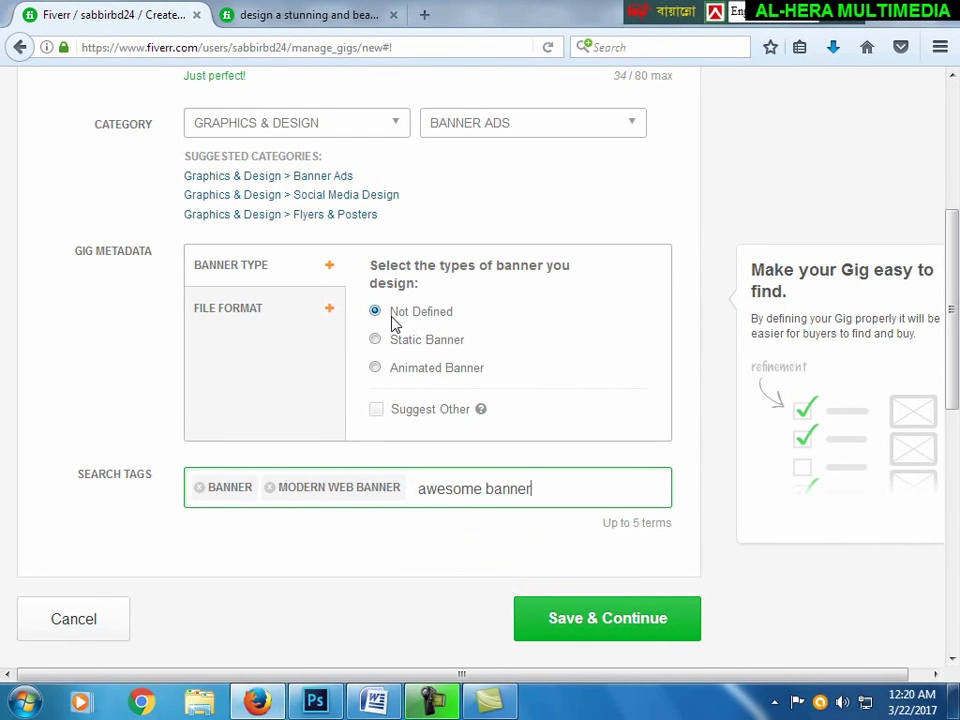
pyautogui.press('Return')
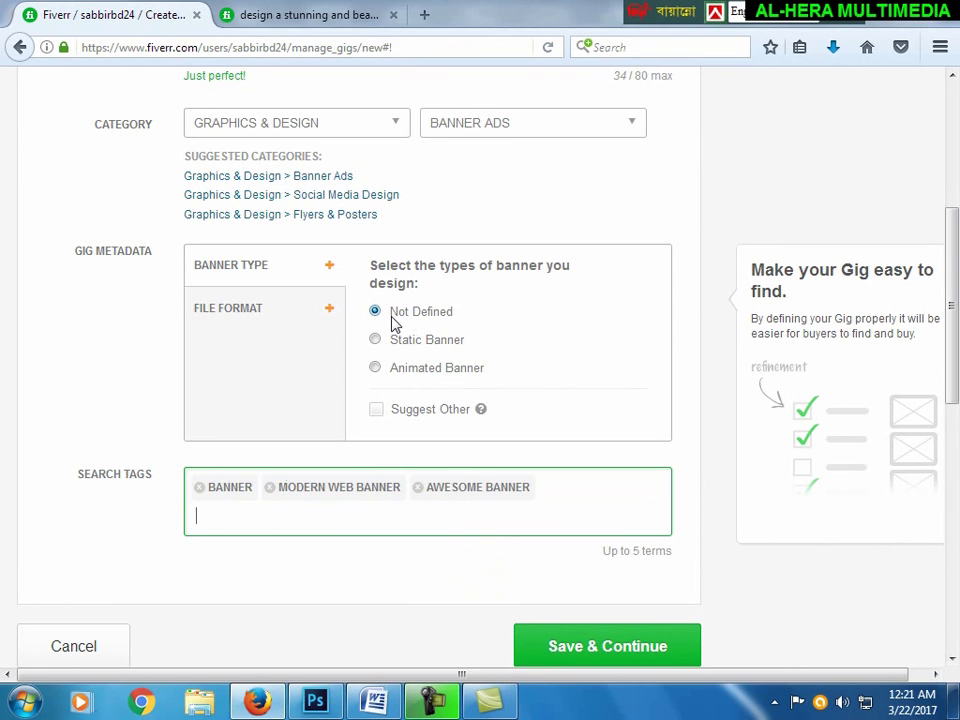
# - Add the tags ANIMATED BANNER and EXCLUSIVE BANNER, then save and continue to pricing
pyautogui.write('animated banner')
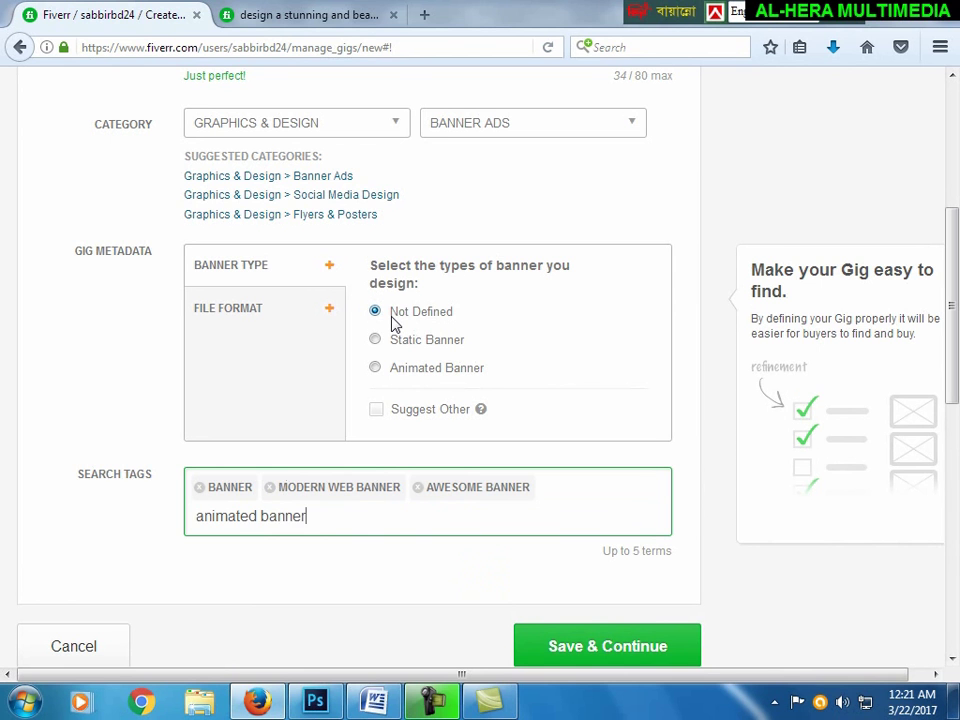
pyautogui.press('Return')
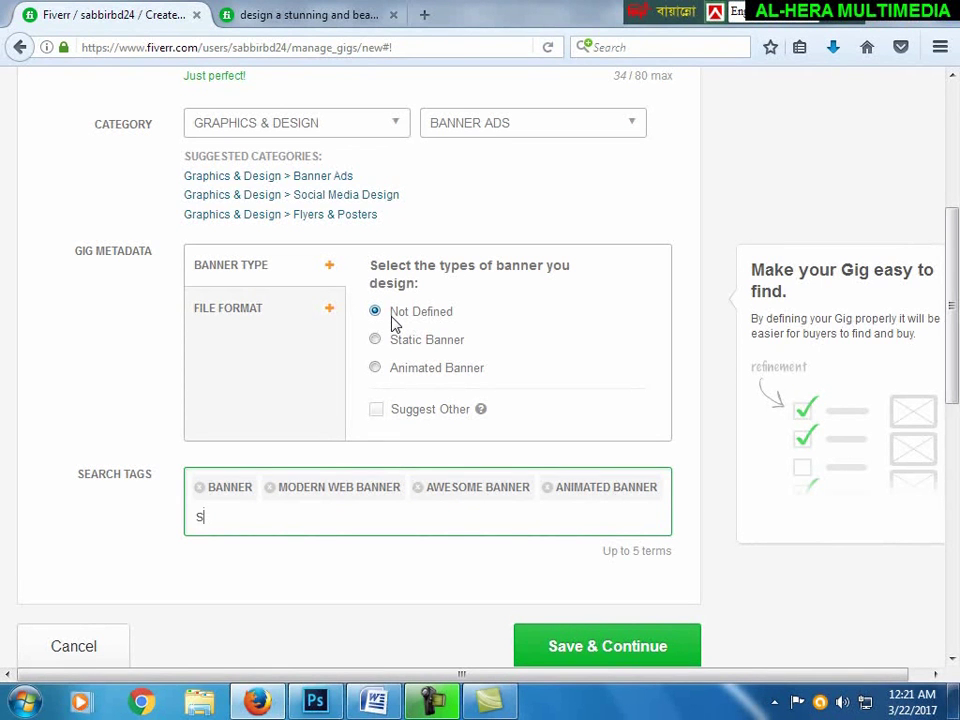
pyautogui.write('exclu')
pyautogui.press('BackSpace')
pyautogui.write('lusi')
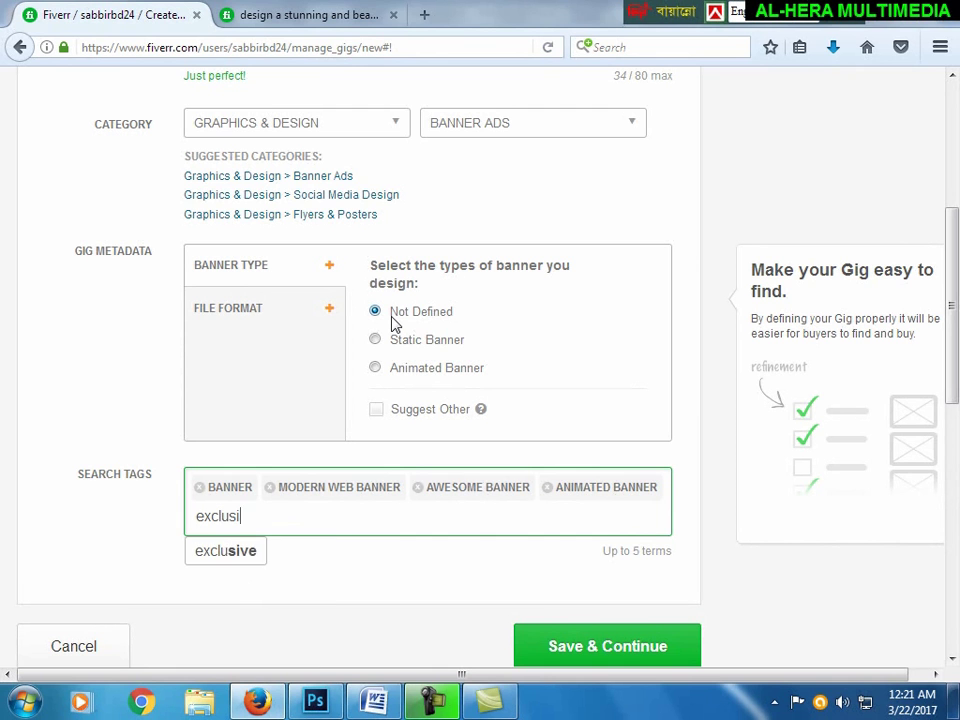
pyautogui.write('ve banner')
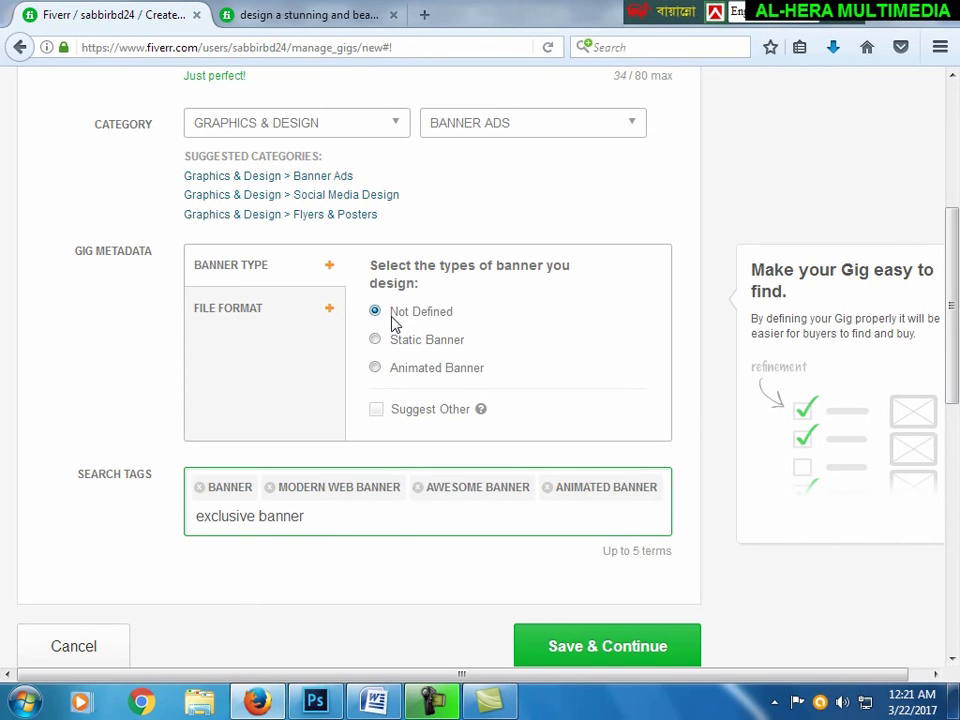
pyautogui.press('Return')
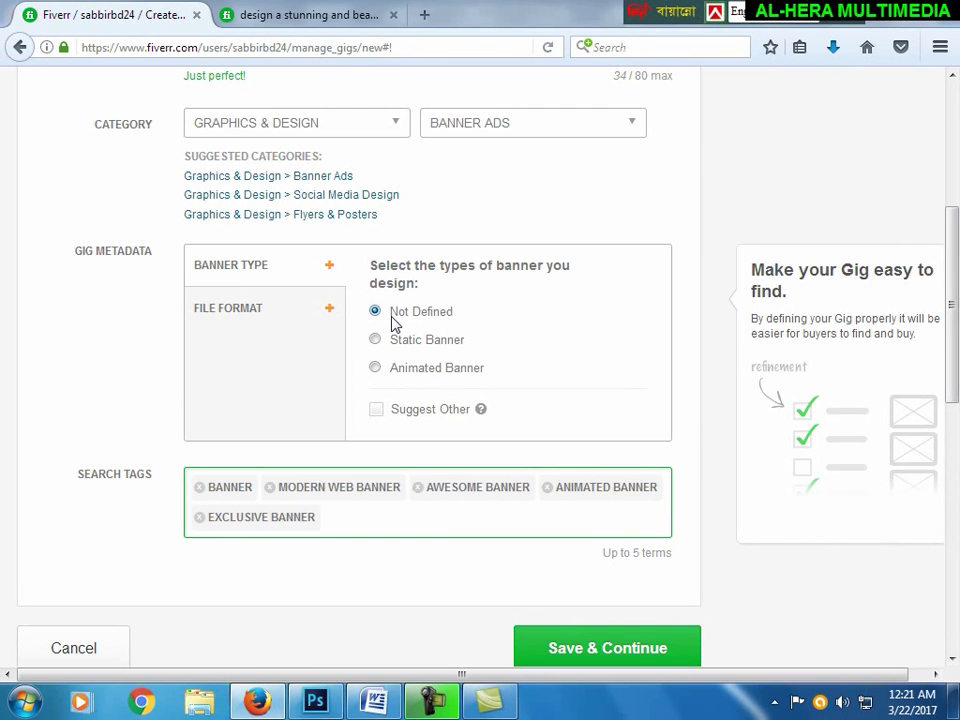
pyautogui.click(503, 525)
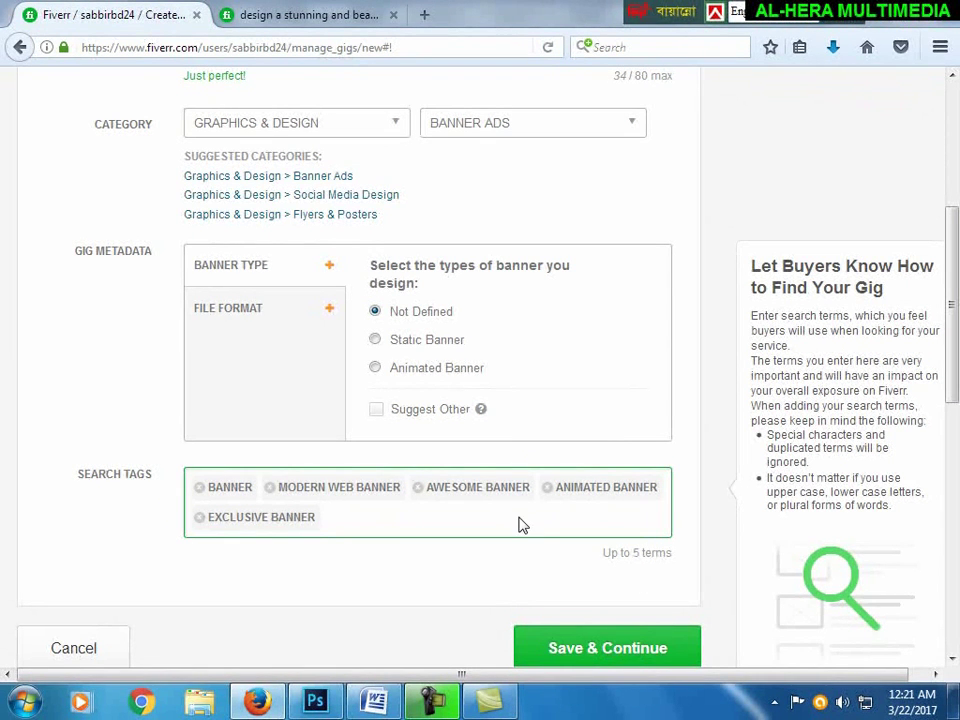
pyautogui.scroll(-2, 520, 525)
pyautogui.click(601, 543)
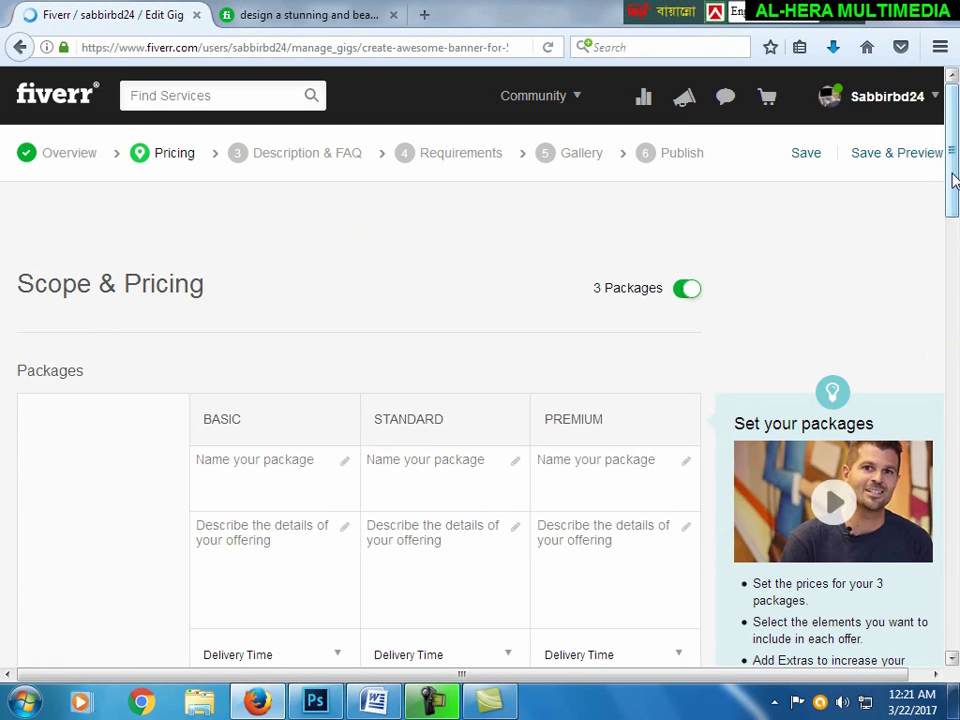
# - Begin naming the Basic package in the Scope & Pricing table
pyautogui.scroll(-2, 955, 190)
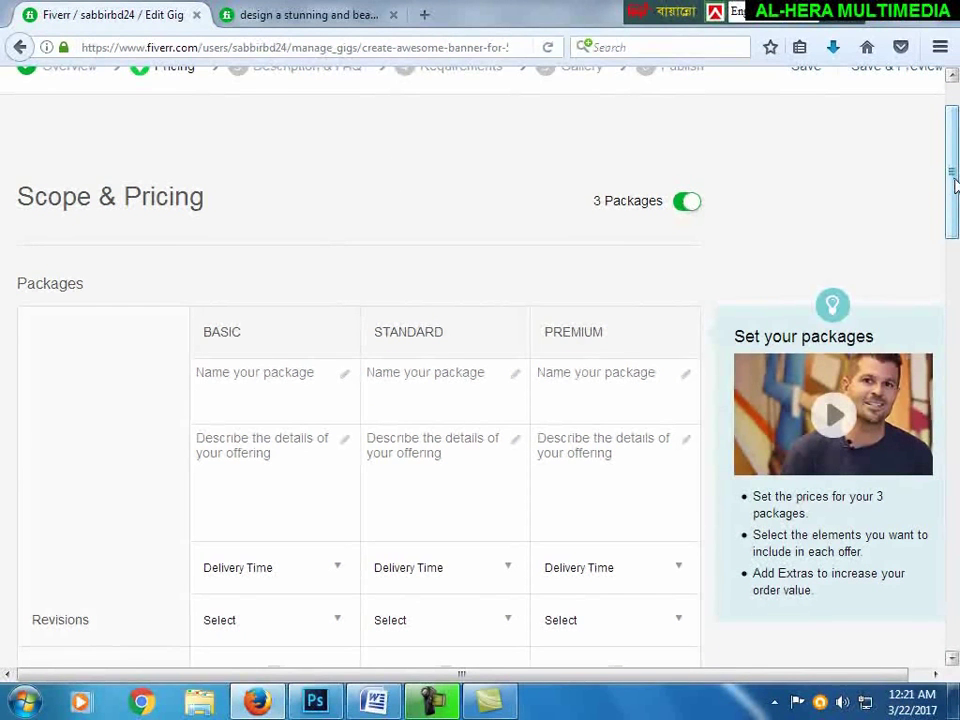
pyautogui.scroll(-1, 955, 187)
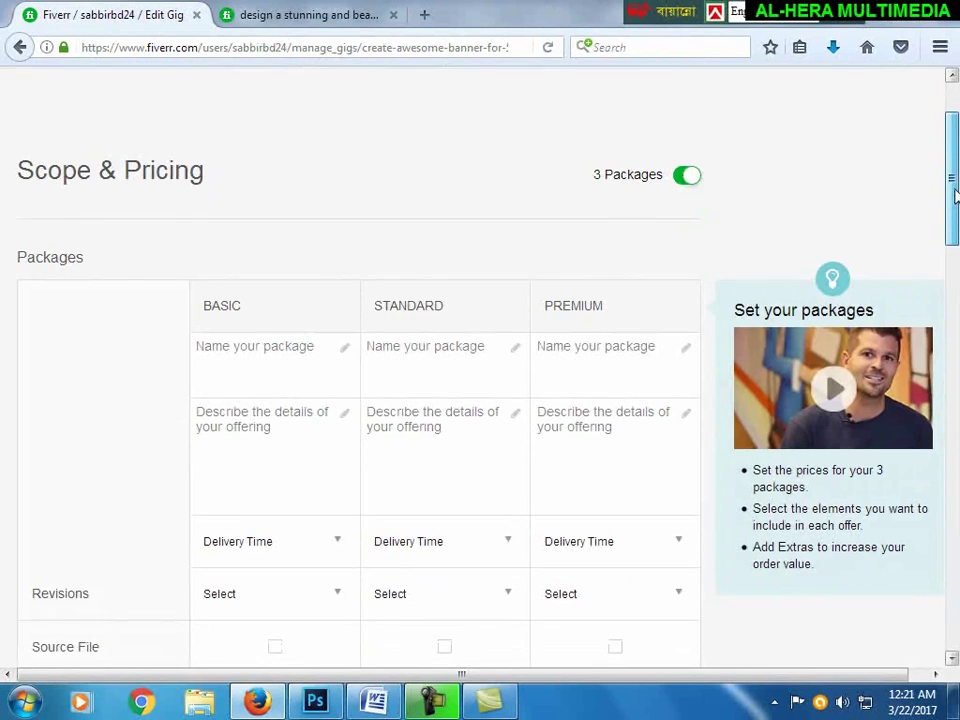
pyautogui.click(220, 322)
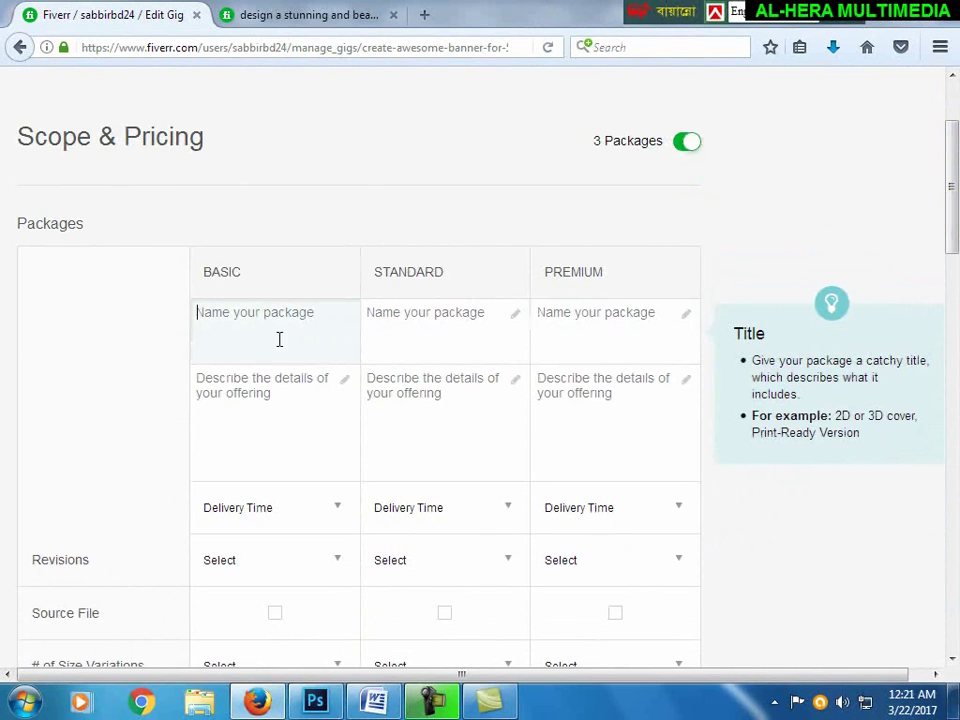
pyautogui.scroll(-1, 955, 238)
pyautogui.scroll(-2, 955, 245)
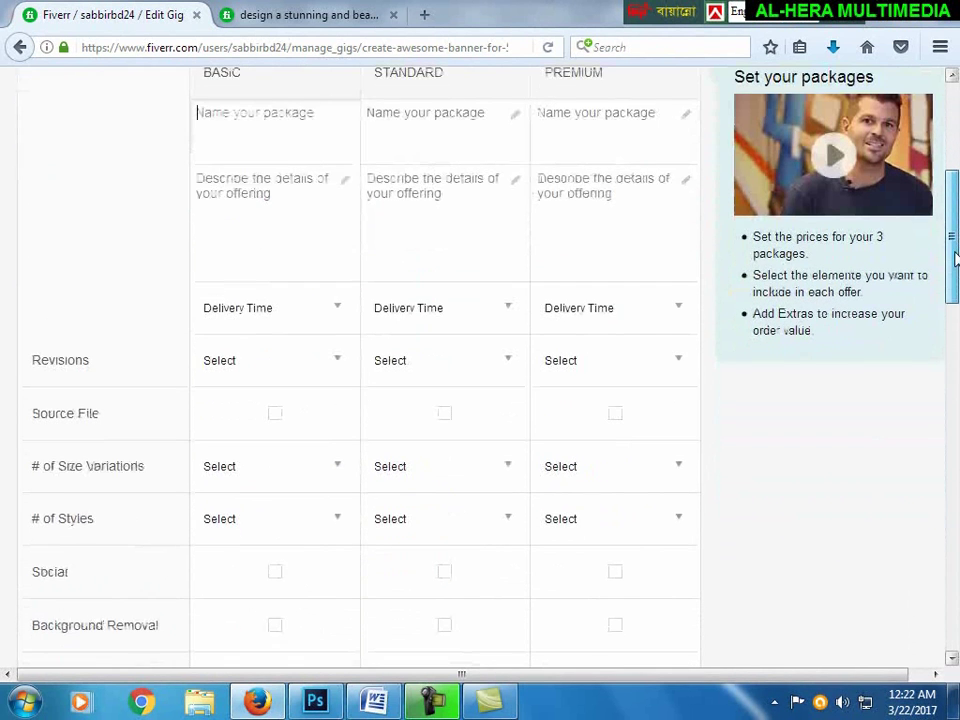
pyautogui.scroll(1, 957, 245)
pyautogui.scroll(1, 957, 240)
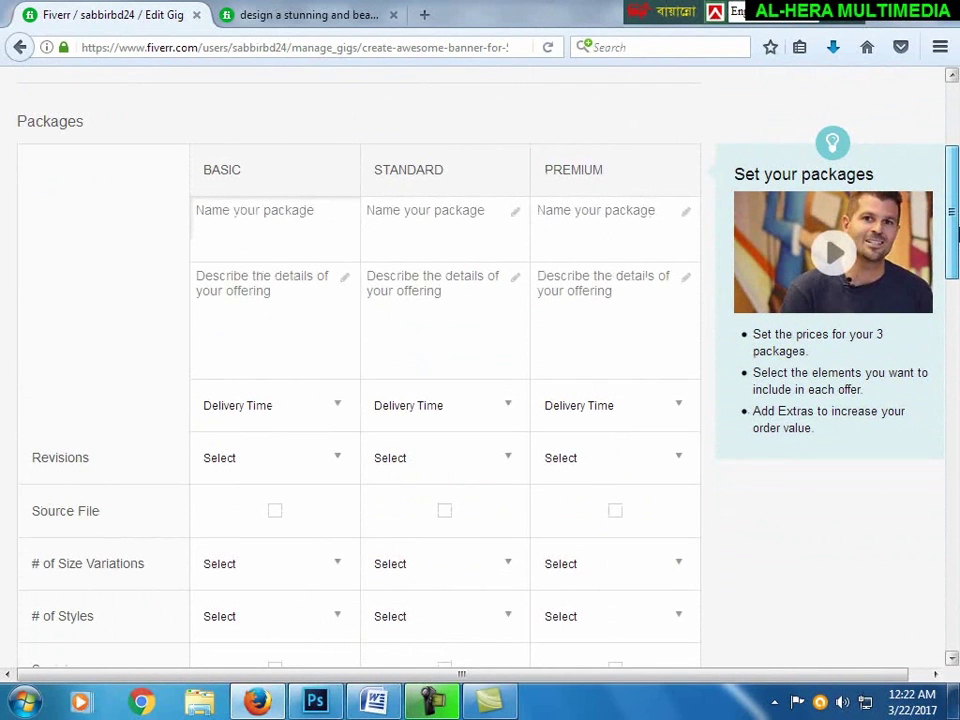
pyautogui.moveTo(958, 232); pyautogui.dragTo(939, 489)
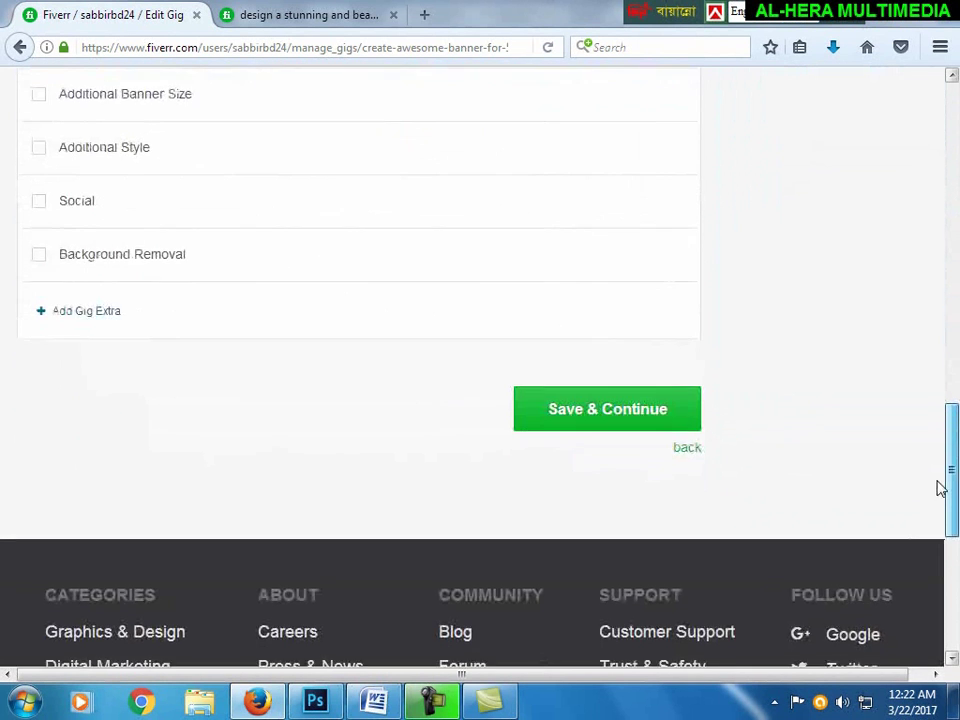
pyautogui.scroll(2, 953, 316)
pyautogui.scroll(10, 954, 290)
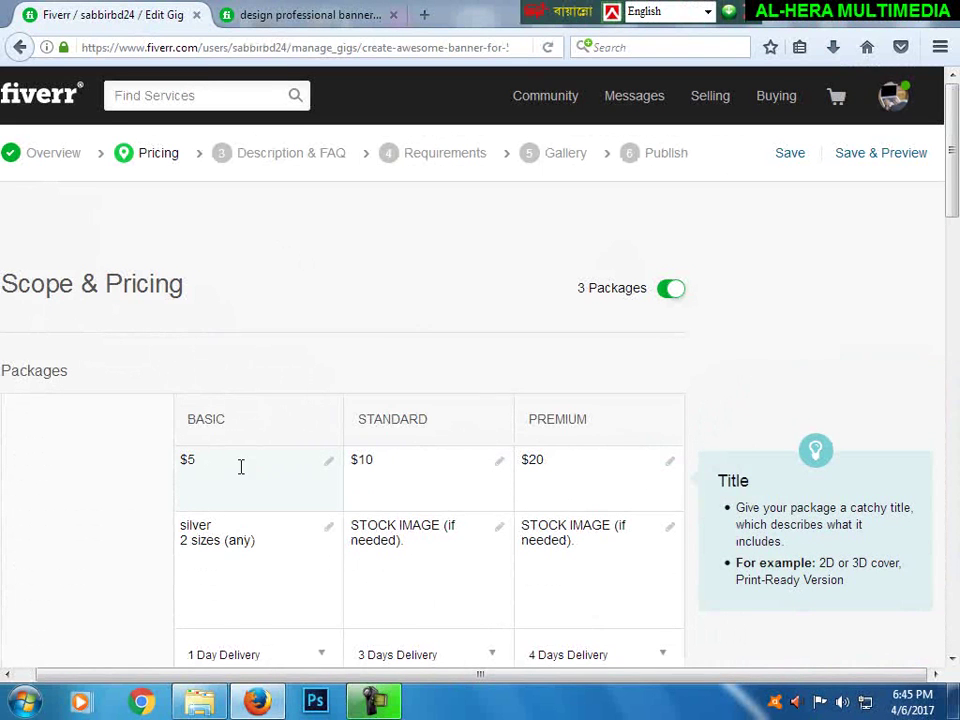
# - Edit the Basic $5 name and restore the Bronze and Gold texts for Standard and Premium
pyautogui.click(205, 467)
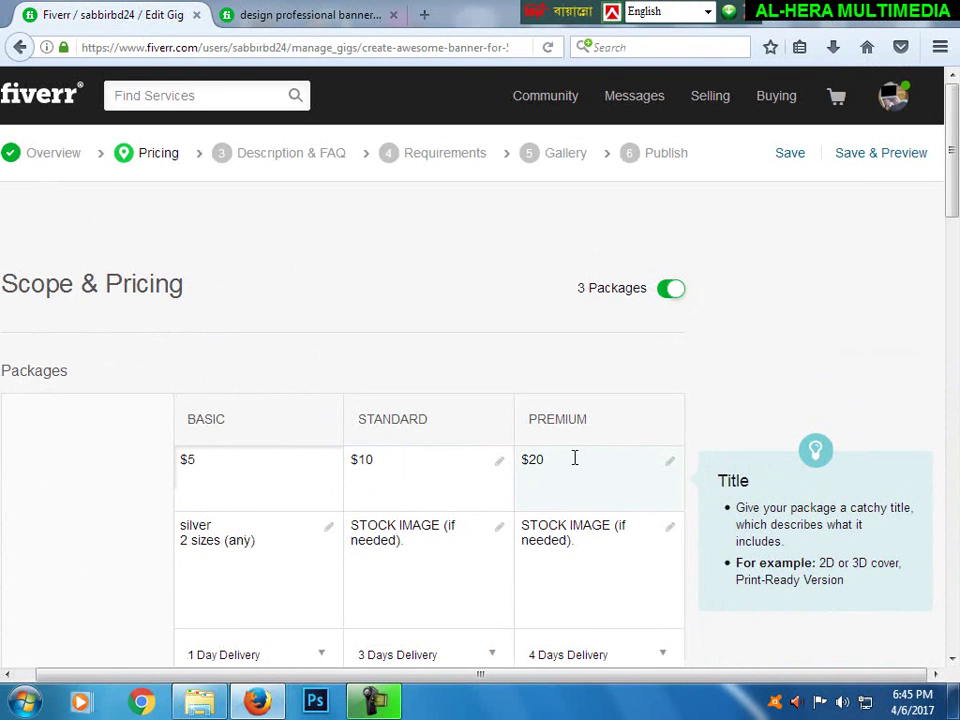
pyautogui.scroll(-2, 204, 450)
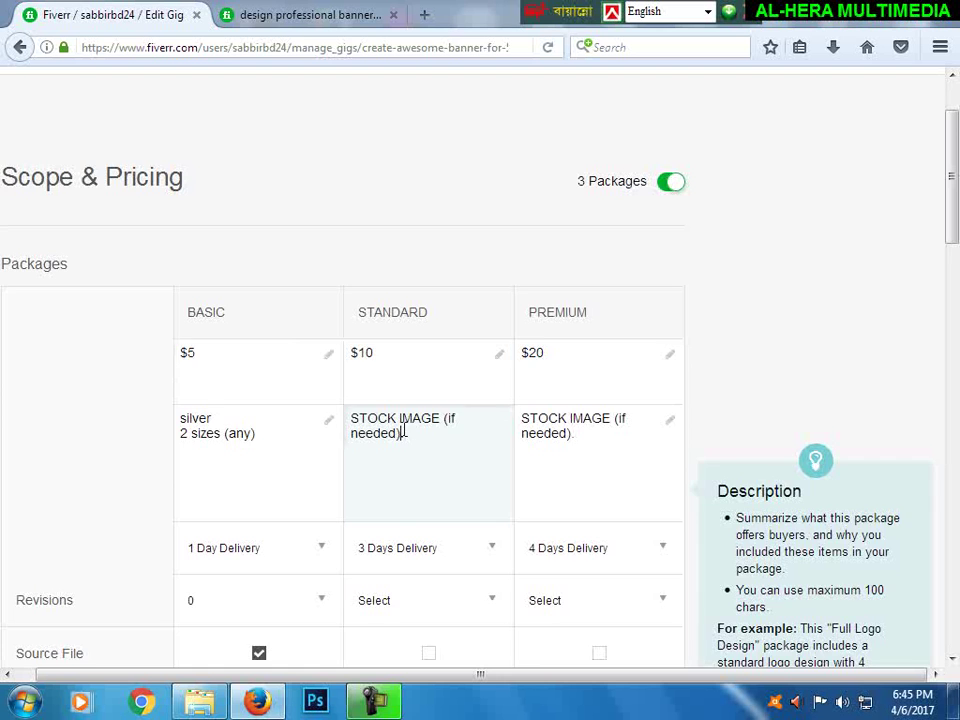
pyautogui.scroll(1, 422, 438)
pyautogui.scroll(1, 422, 438)
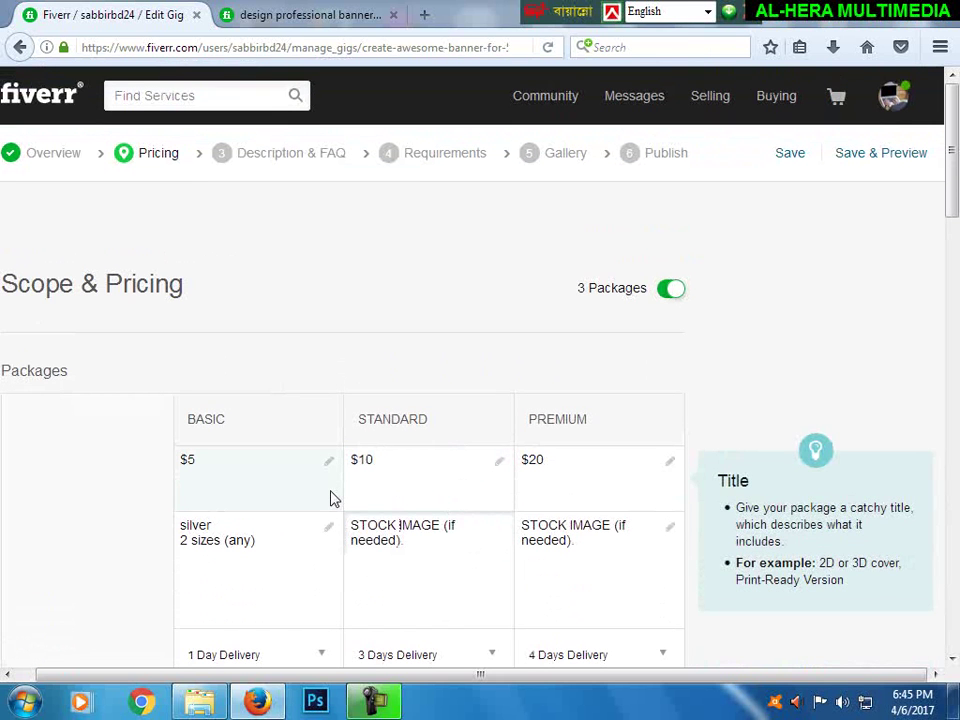
pyautogui.hotkey('ctrl', 'z')
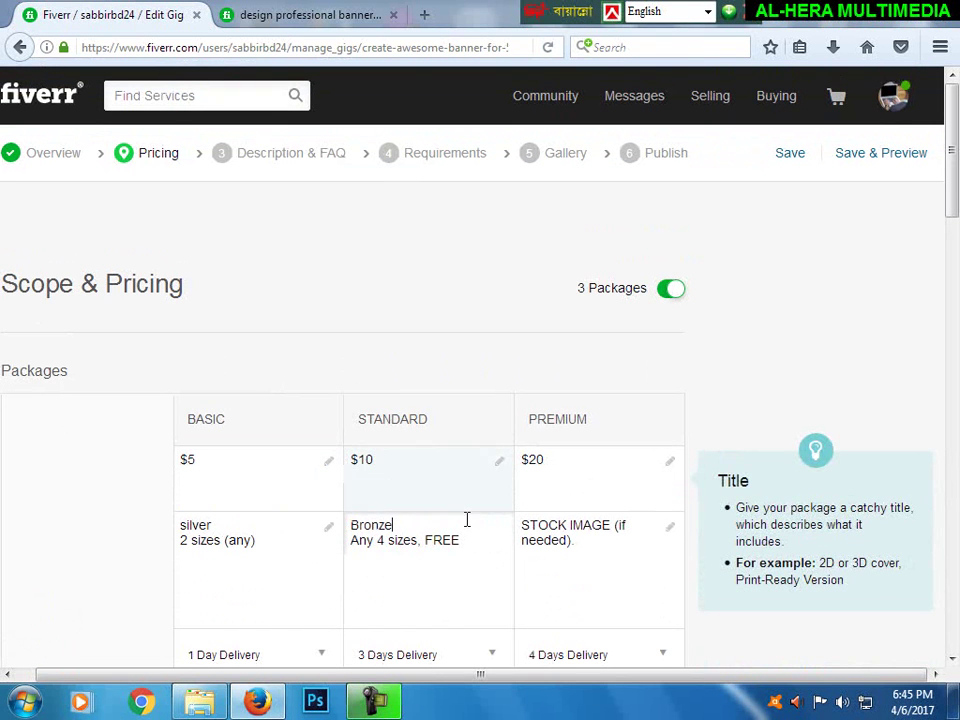
pyautogui.click(606, 540)
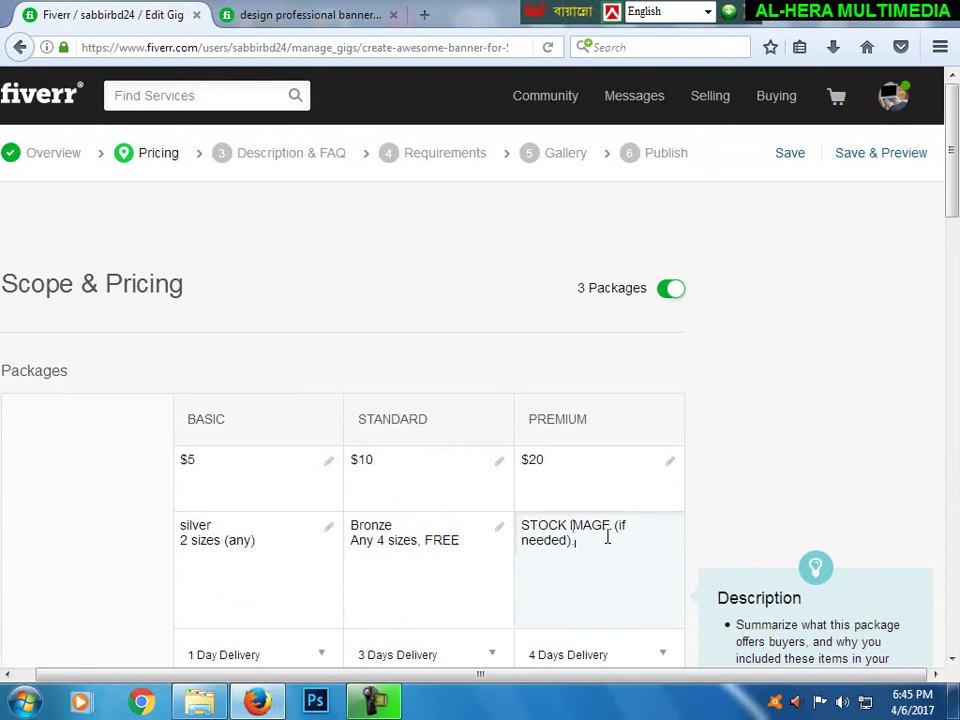
pyautogui.hotkey('ctrl', 'z')
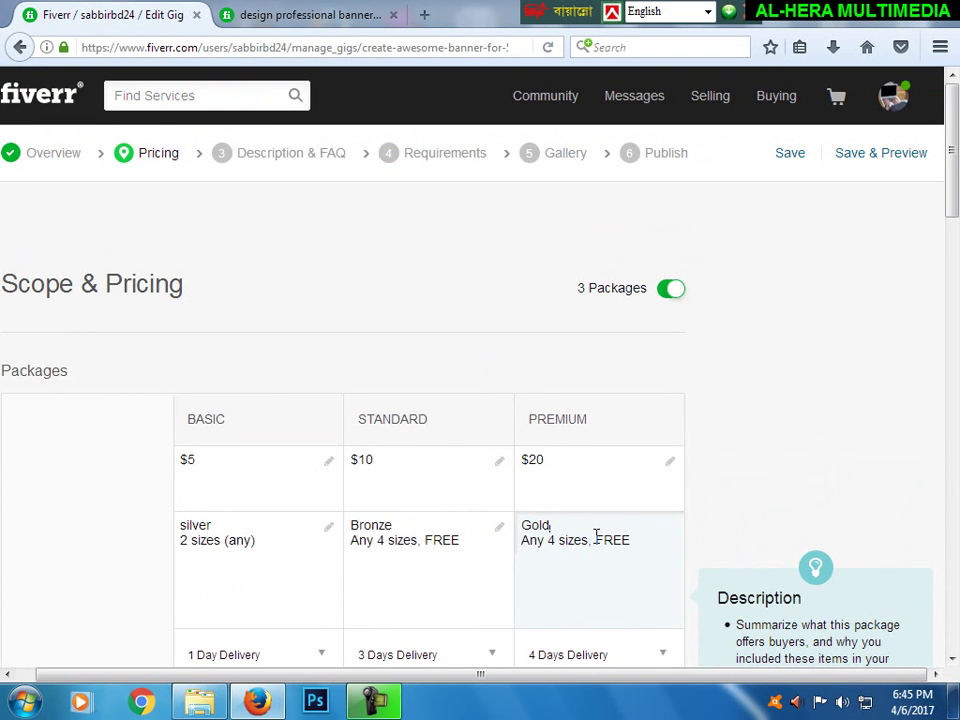
pyautogui.scroll(-2, 596, 537)
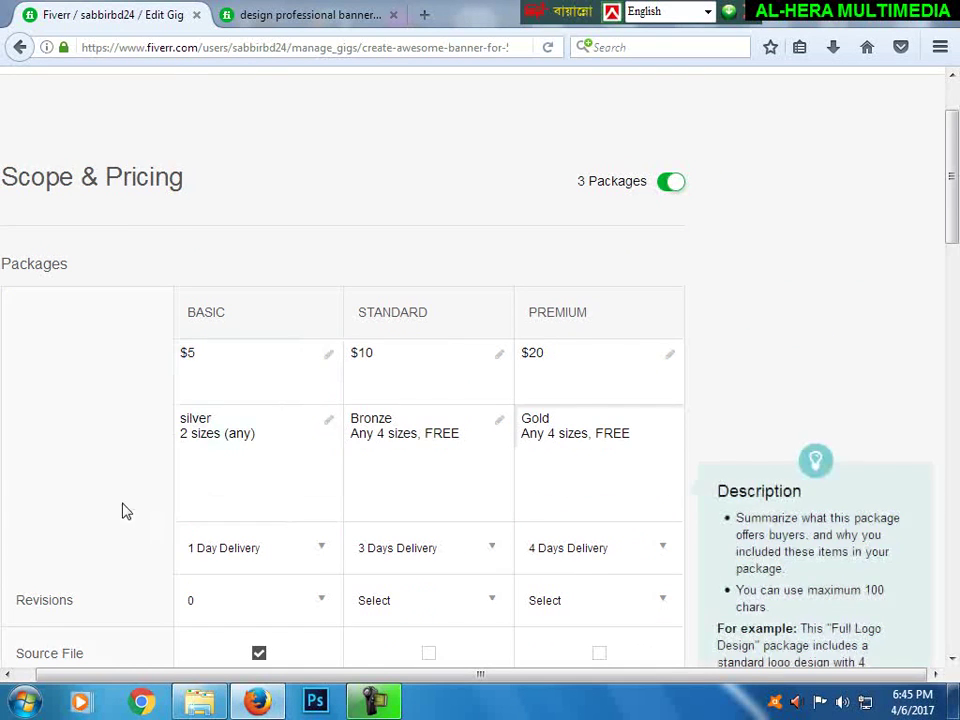
pyautogui.scroll(-2, 118, 500)
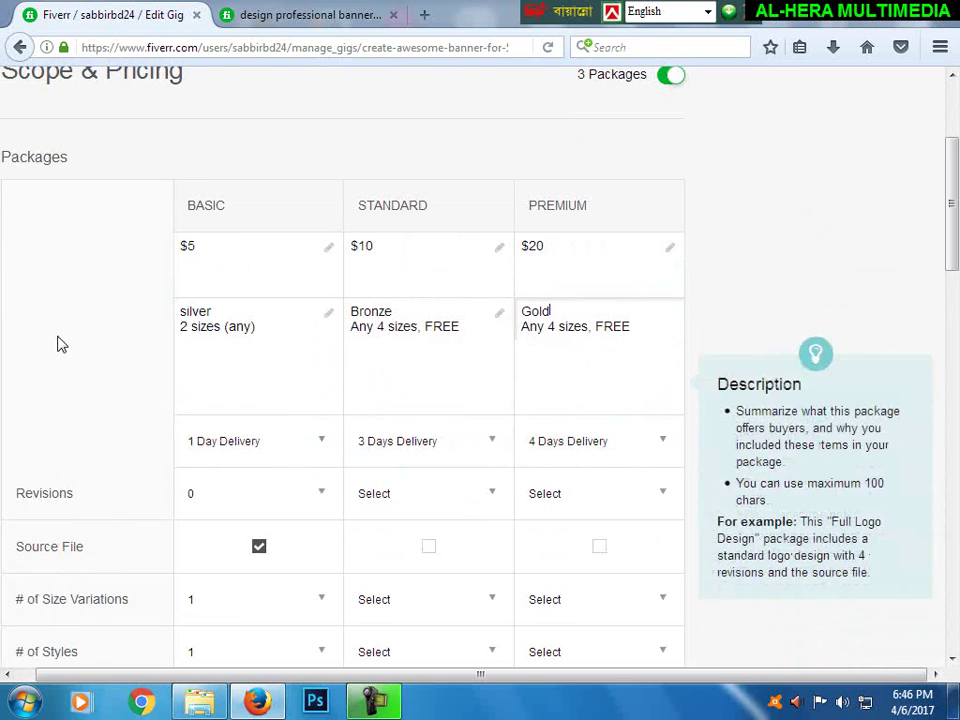
pyautogui.scroll(-3, 60, 340)
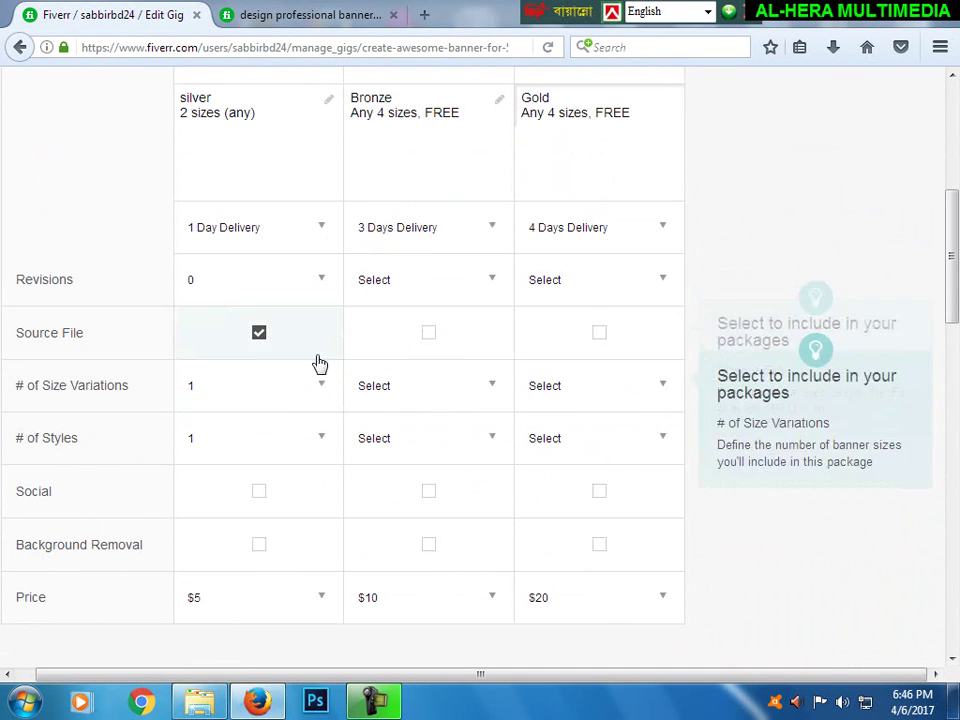
# - Include the source file in the Basic package and set its size variations to 1
pyautogui.click(259, 335)
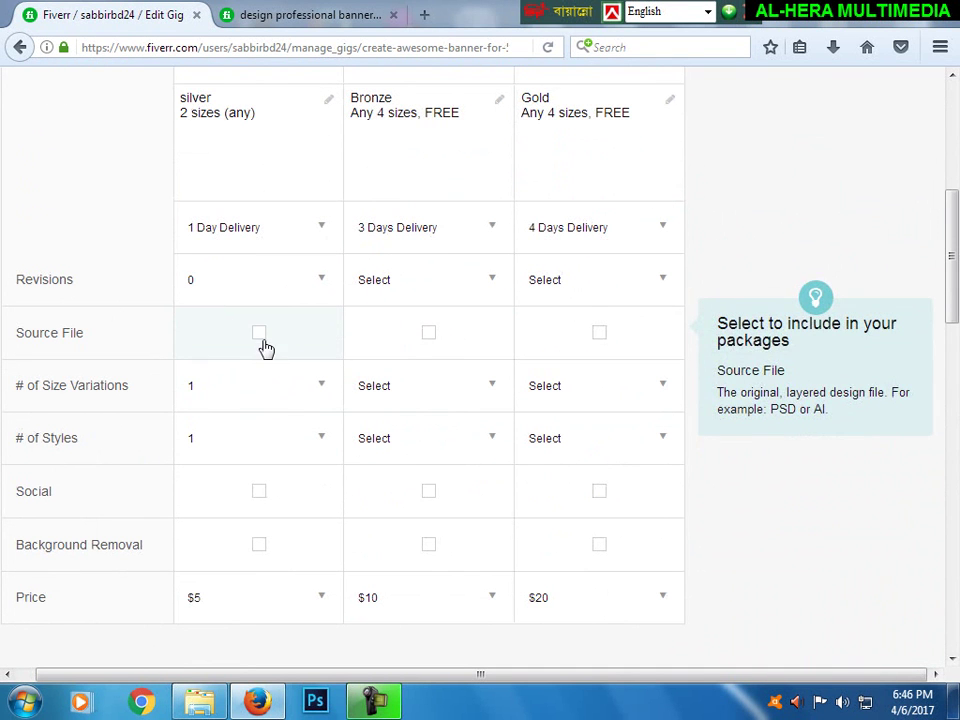
pyautogui.click(260, 338)
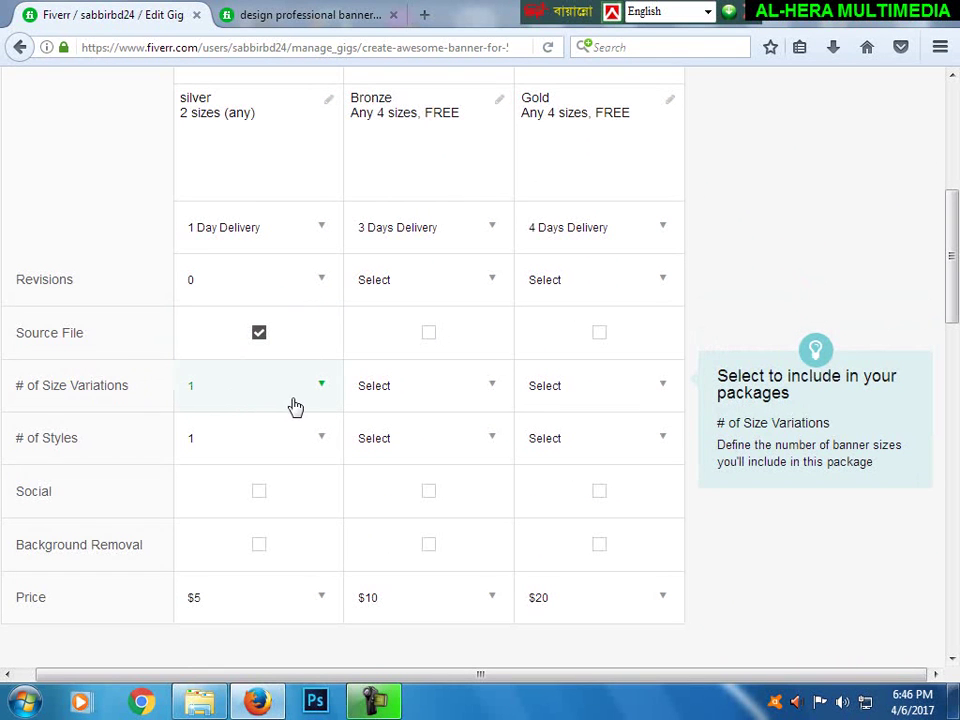
pyautogui.click(325, 391)
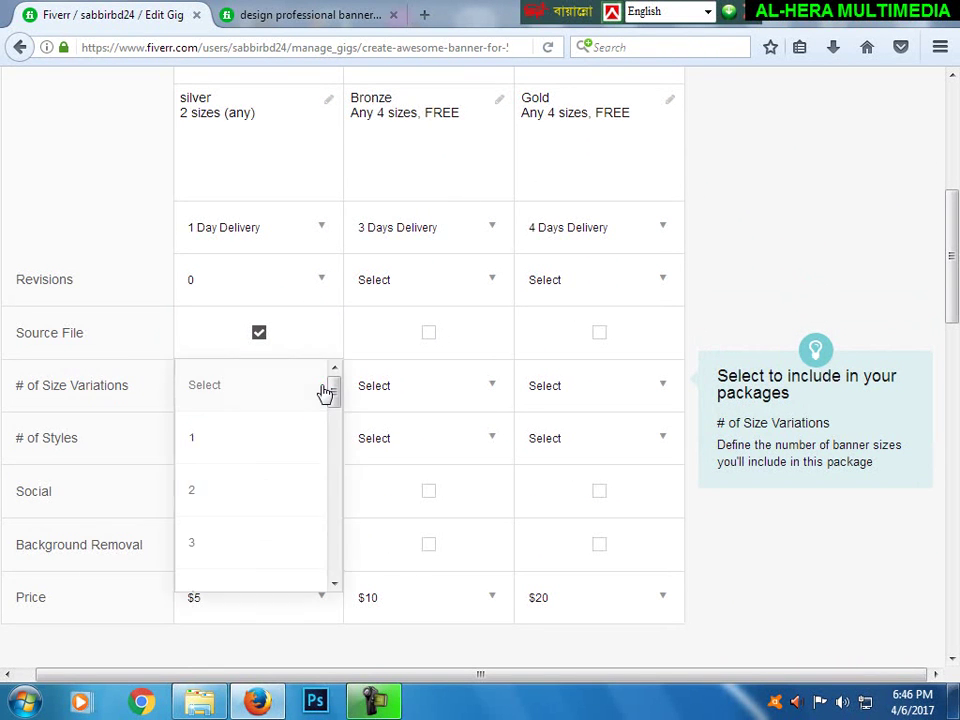
pyautogui.click(281, 437)
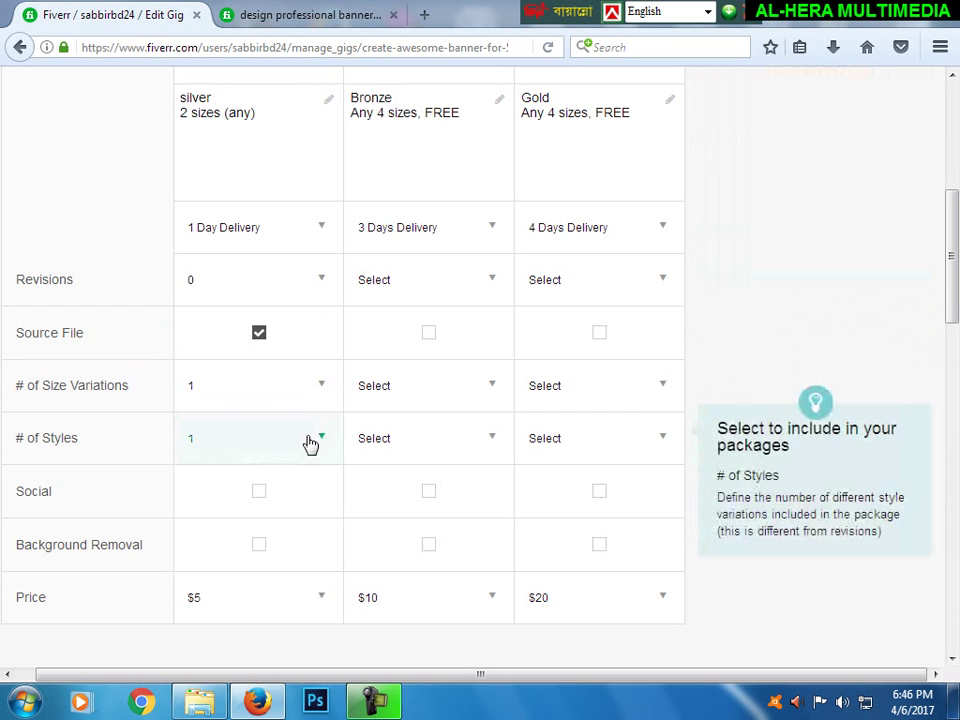
# - Keep the Standard package price at $10 and open the Premium price choices
pyautogui.scroll(-2, 310, 444)
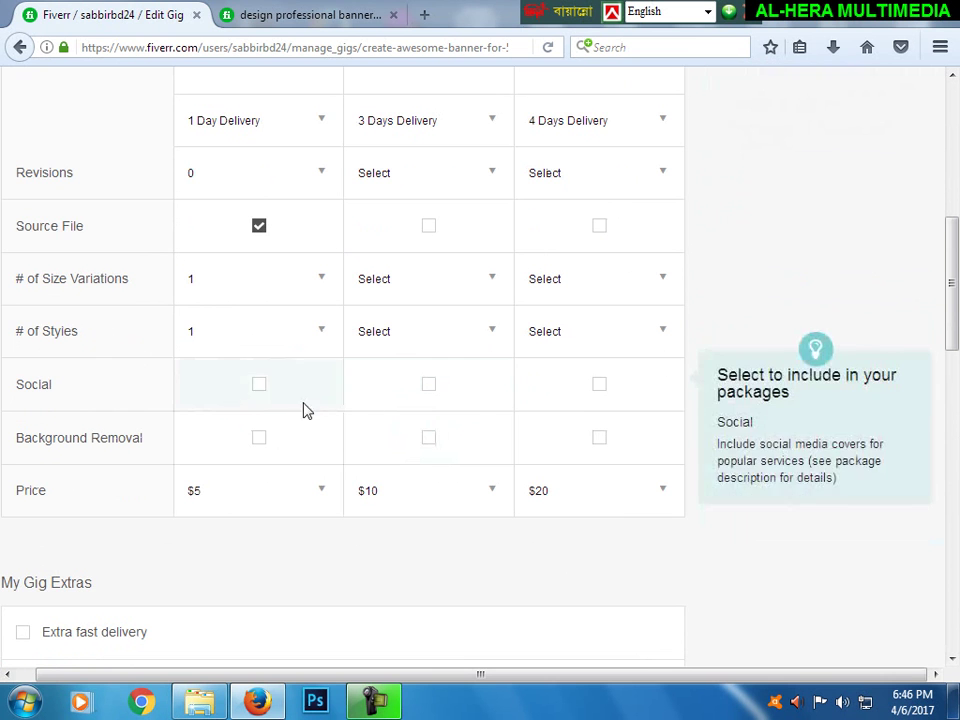
pyautogui.scroll(-2, 215, 545)
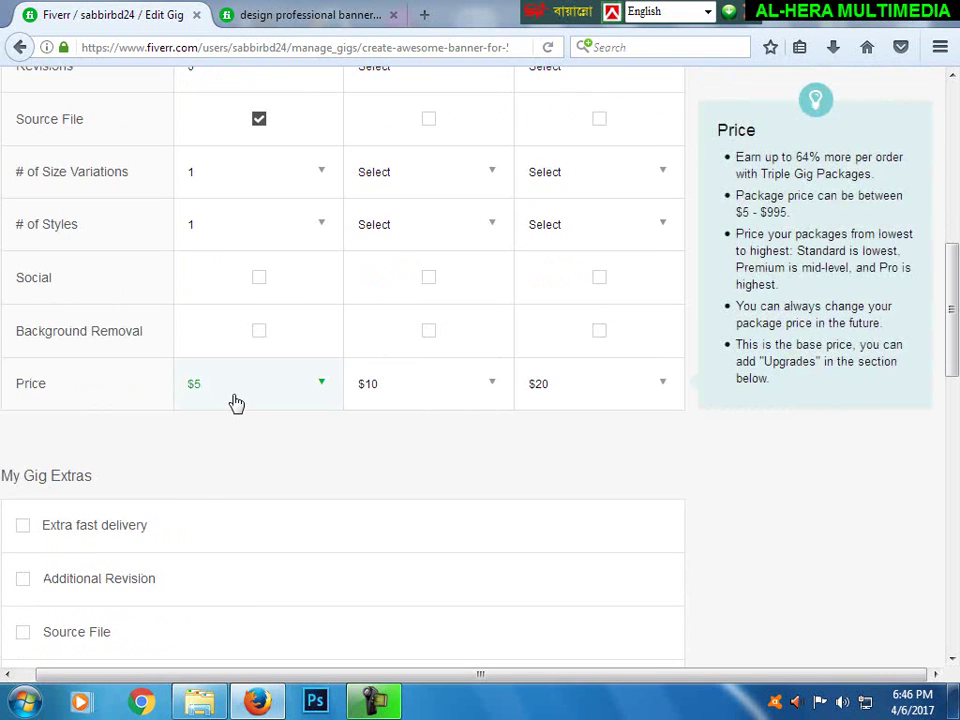
pyautogui.click(493, 386)
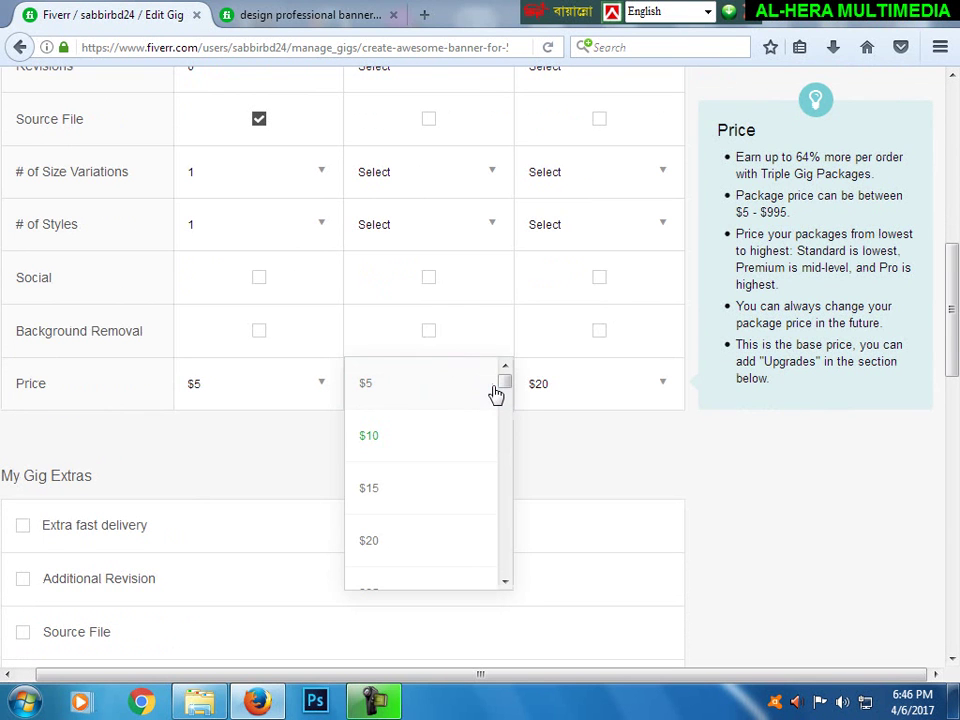
pyautogui.click(665, 387)
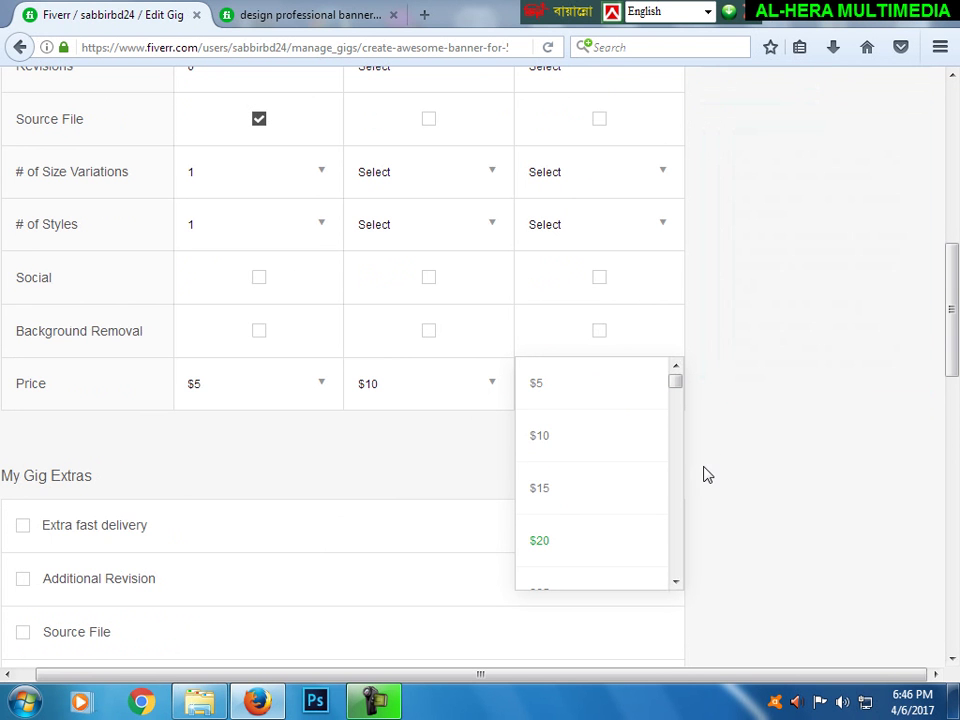
pyautogui.scroll(6, 649, 405)
pyautogui.scroll(-7, 649, 405)
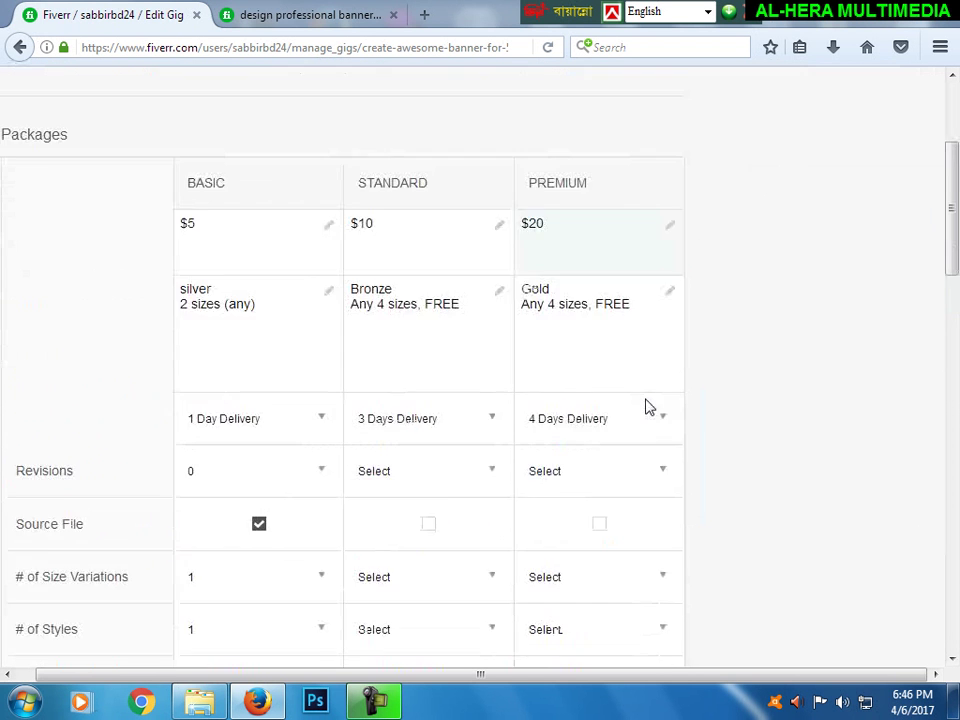
# - Set the Premium price to $20 and leave Extra fast delivery unselected
pyautogui.click(262, 382)
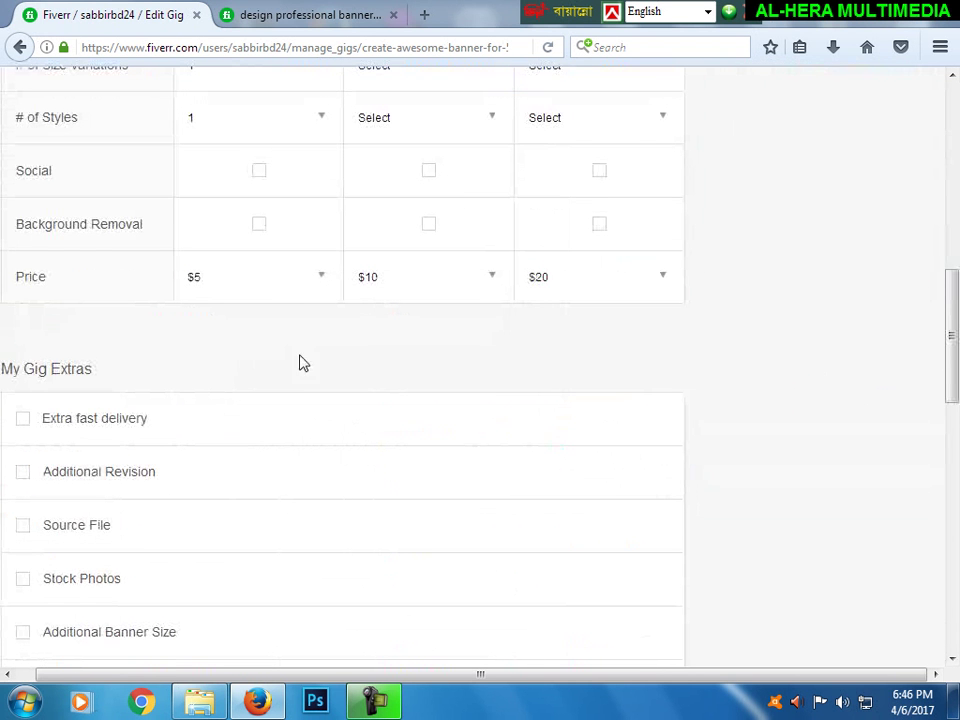
pyautogui.scroll(-2, 345, 358)
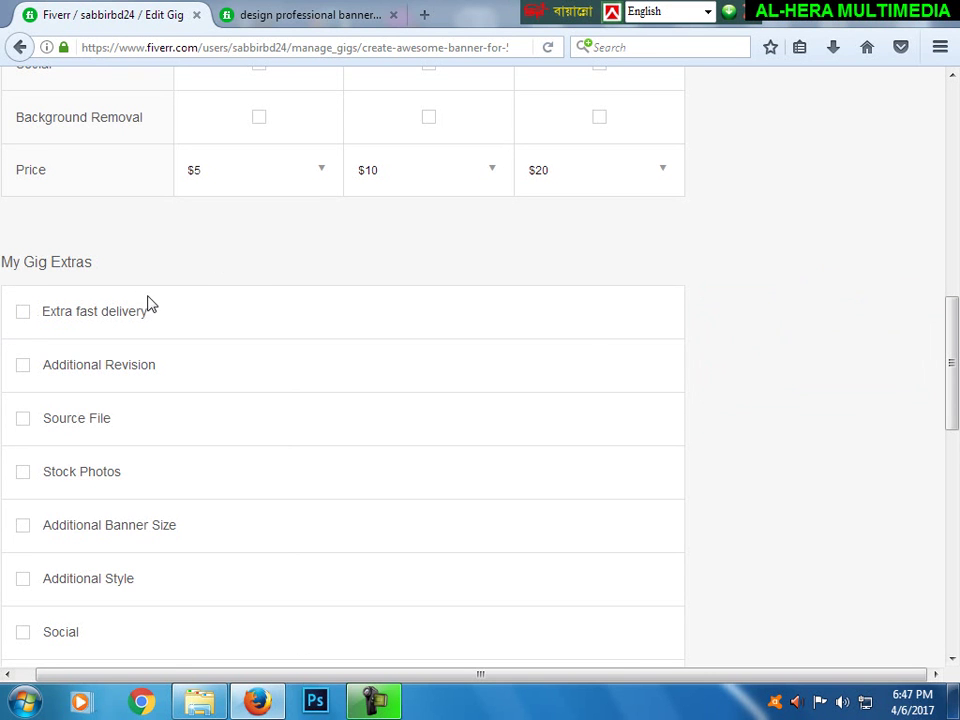
pyautogui.click(23, 312)
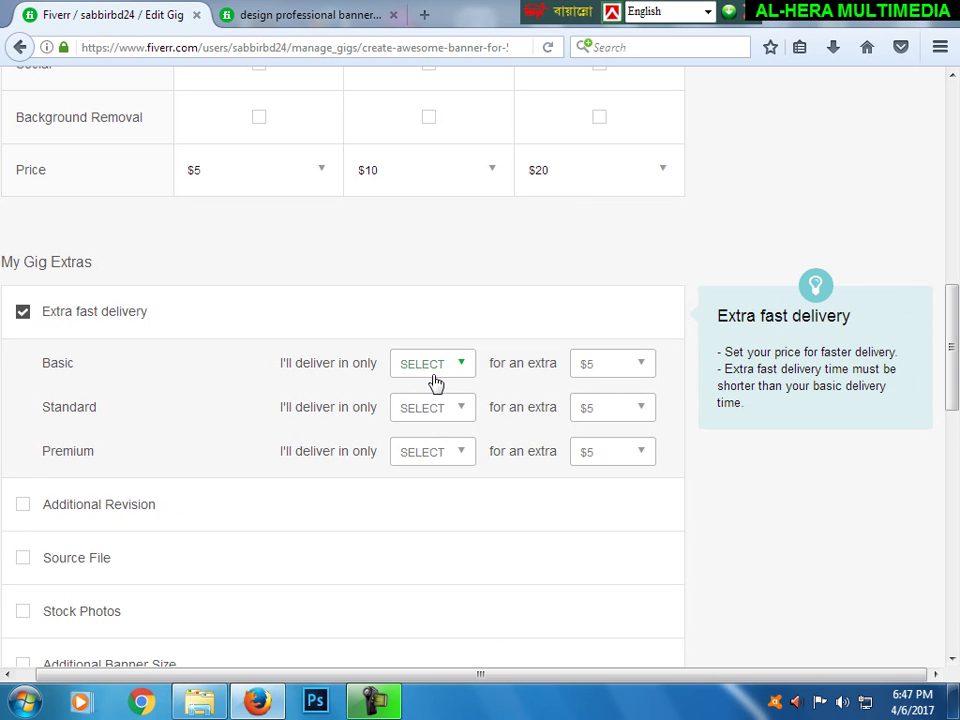
pyautogui.click(25, 314)
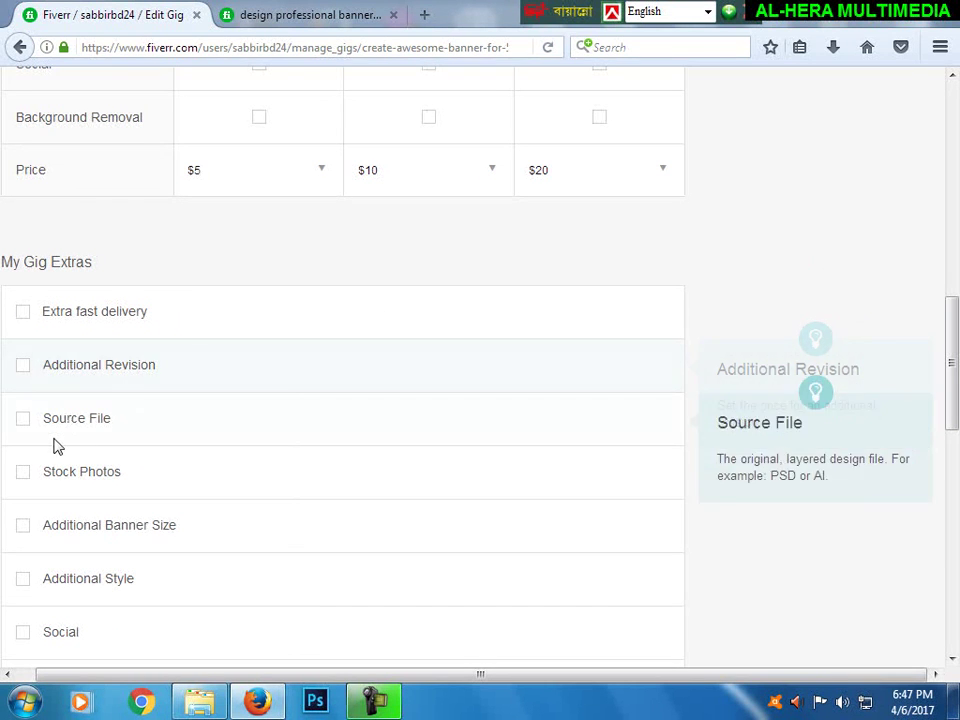
# - Save the Scope & Pricing step and continue to the next step
pyautogui.scroll(-3, 248, 360)
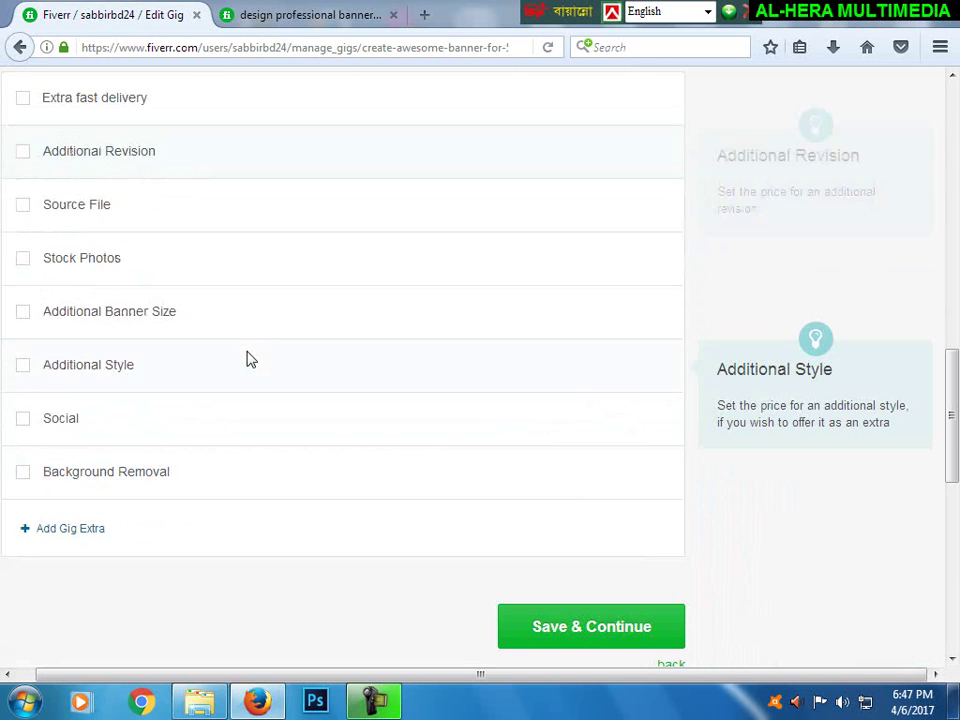
pyautogui.scroll(6, 213, 342)
pyautogui.scroll(-10, 143, 457)
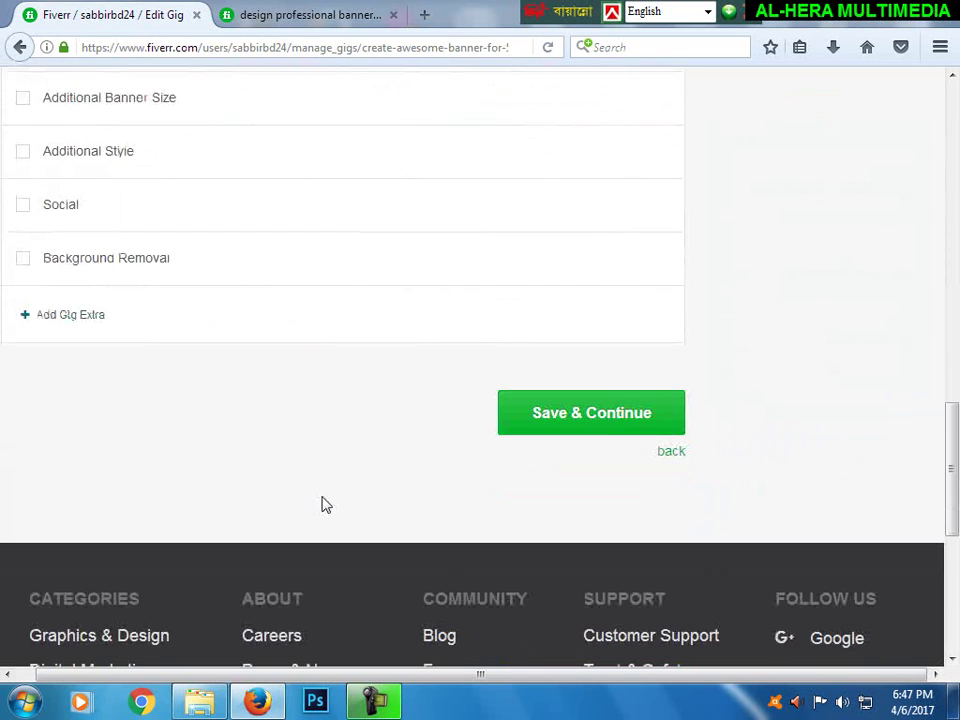
pyautogui.click(586, 422)
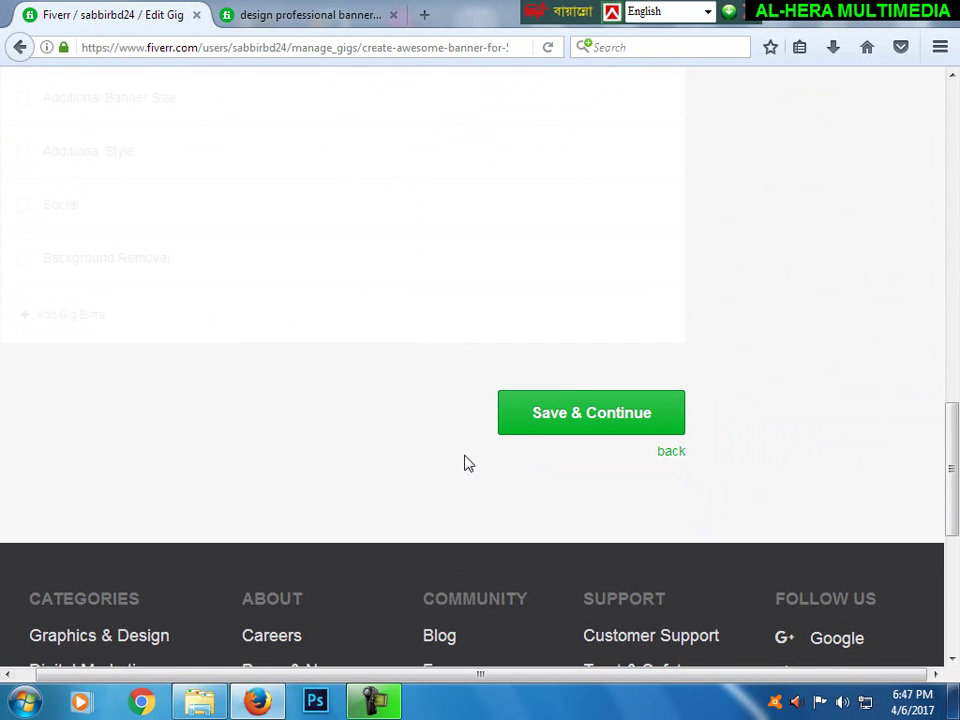
pyautogui.click(593, 422)
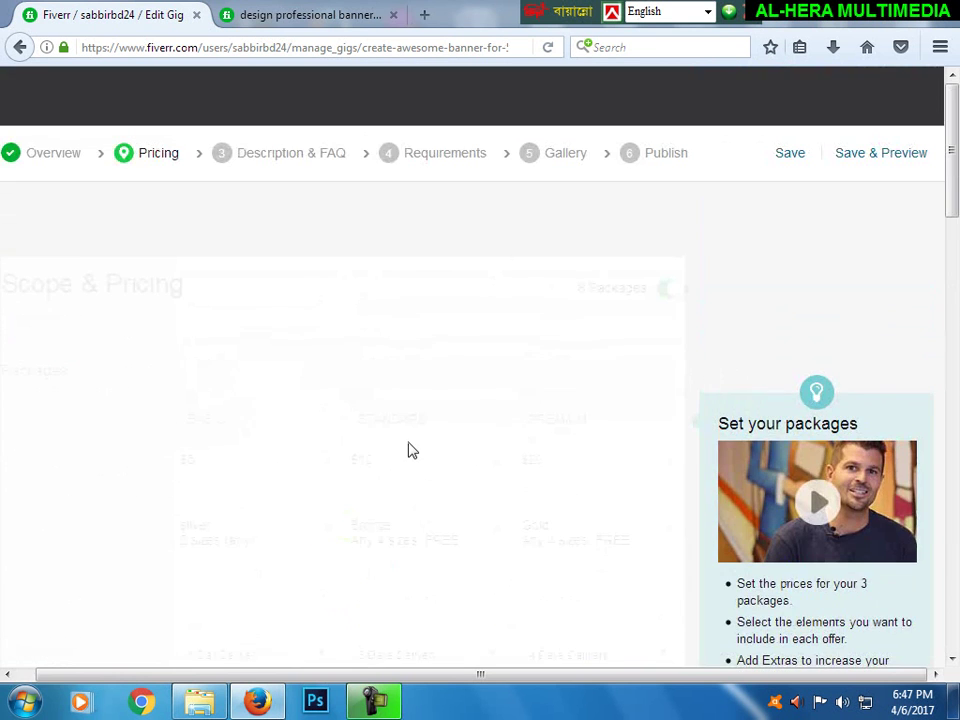
# - Switch to the reference banner gig tab and scroll to its About This Gig section
pyautogui.scroll(-2, 409, 441)
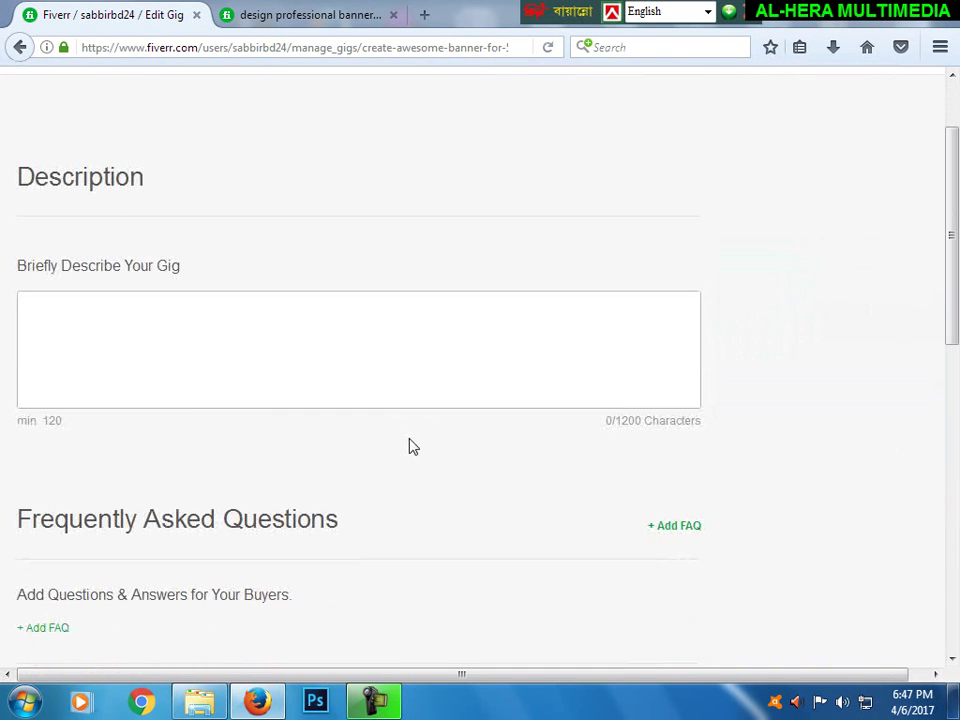
pyautogui.scroll(-5, 405, 280)
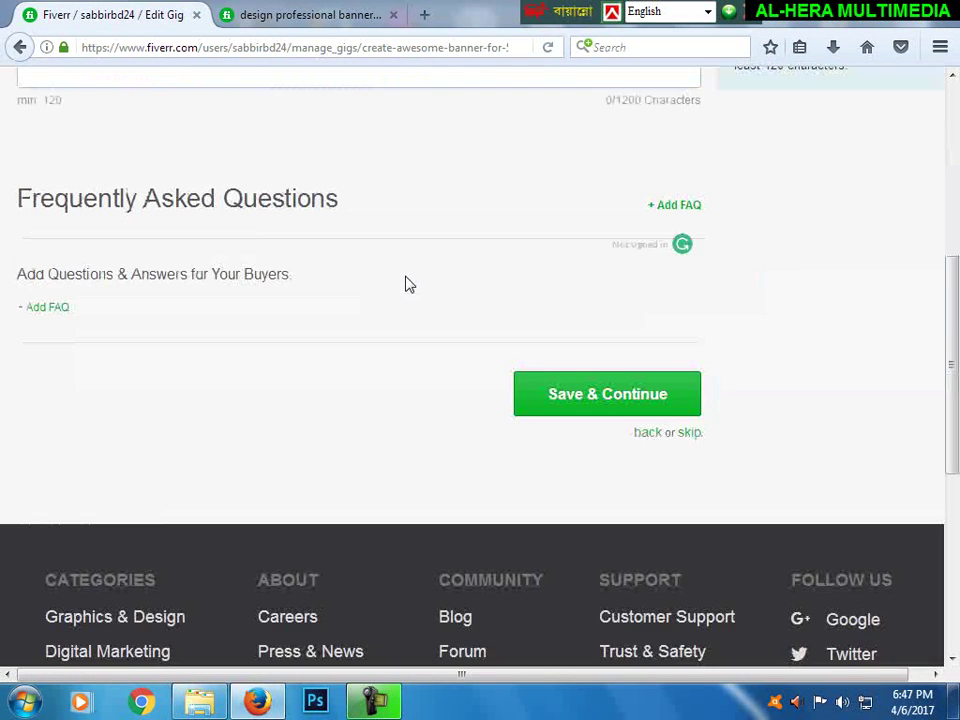
pyautogui.scroll(5, 406, 288)
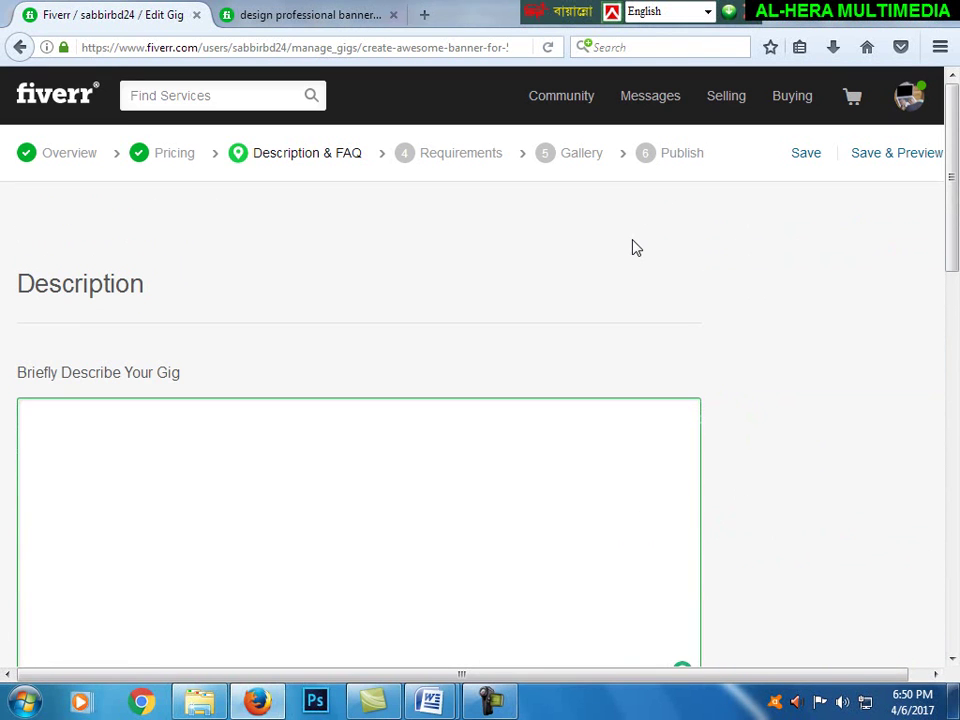
pyautogui.moveTo(949, 175)
pyautogui.mouseDown()
pyautogui.moveTo(953, 214)
pyautogui.moveTo(951, 171)
pyautogui.mouseUp()
pyautogui.moveTo(951, 210)
pyautogui.mouseDown()
pyautogui.moveTo(951, 257)
pyautogui.moveTo(955, 200)
pyautogui.mouseUp()
pyautogui.scroll(-1, 955, 175)
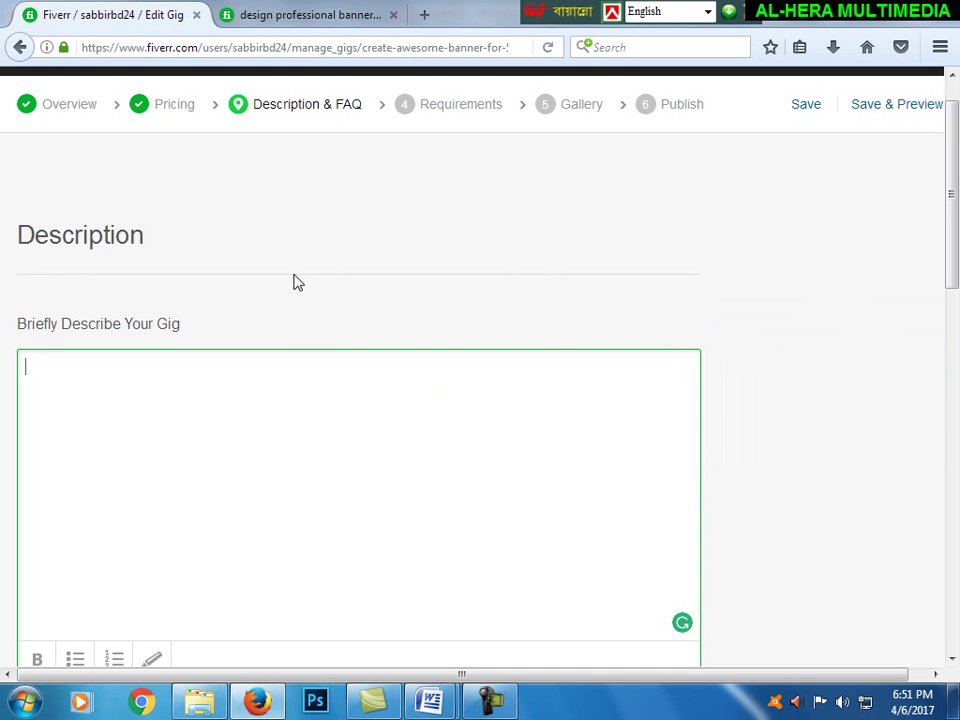
pyautogui.click(300, 18)
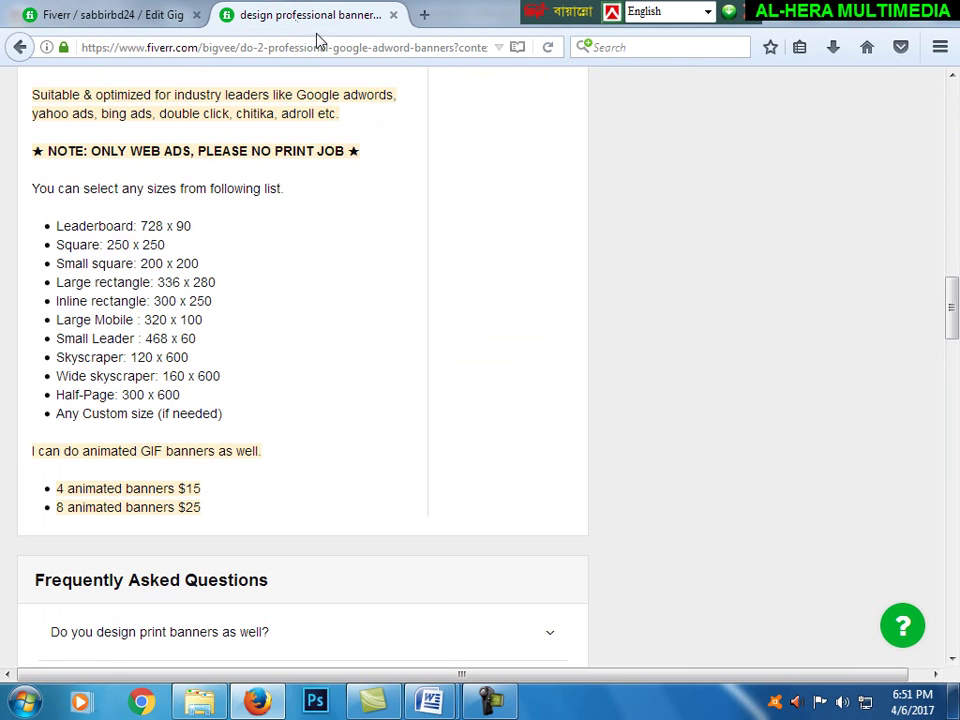
pyautogui.moveTo(952, 310); pyautogui.dragTo(954, 262)
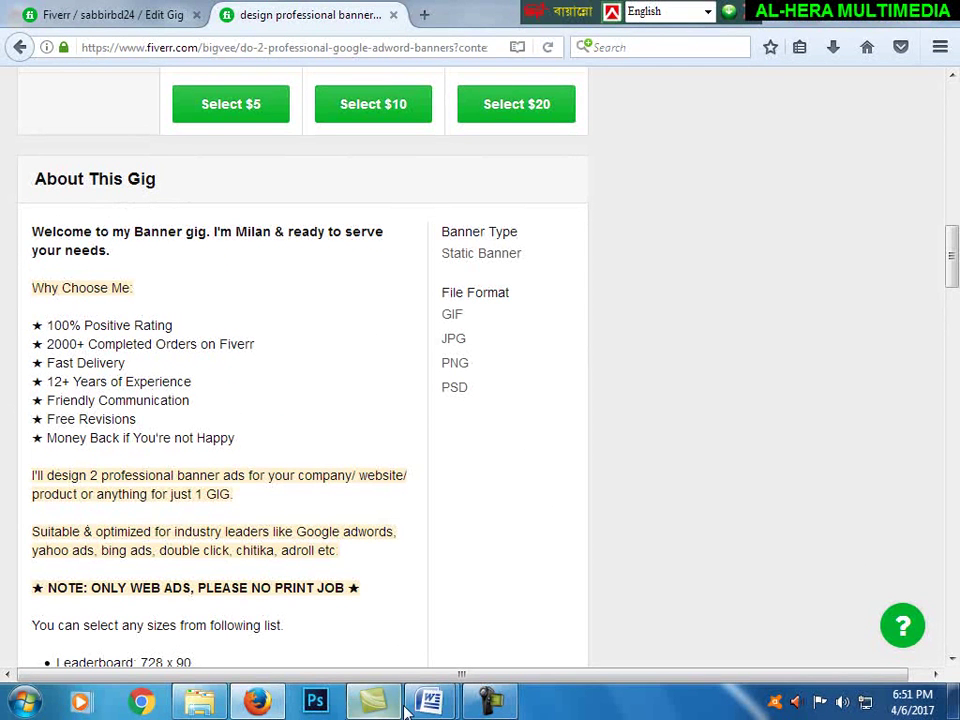
# - In the Word draft, delete the blank line under the 'Why Choose Me' heading
pyautogui.moveTo(441, 690)
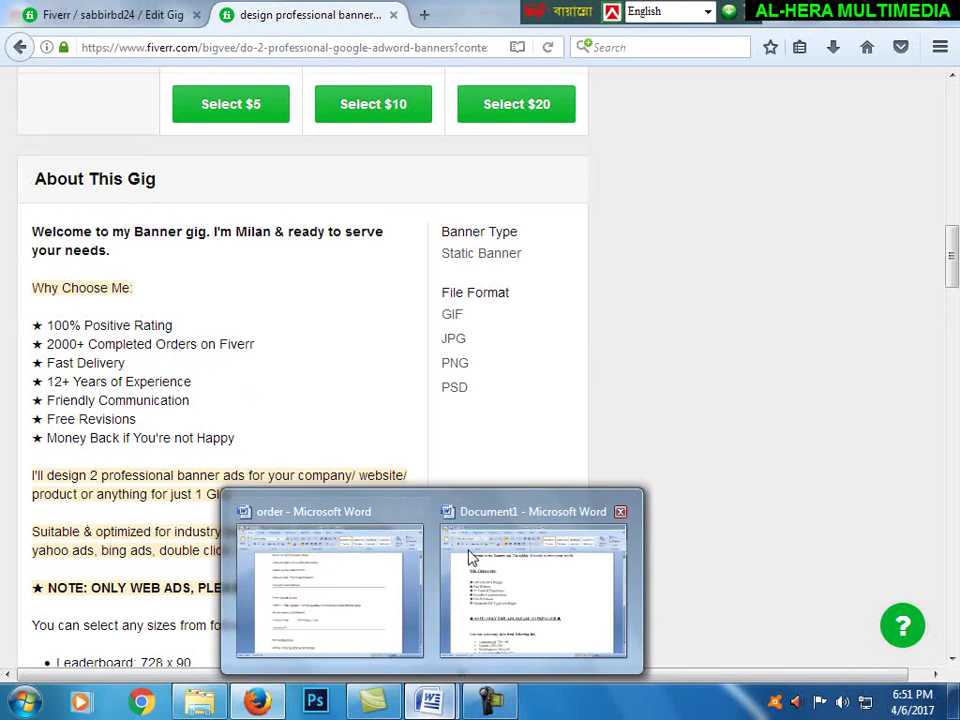
pyautogui.click(480, 604)
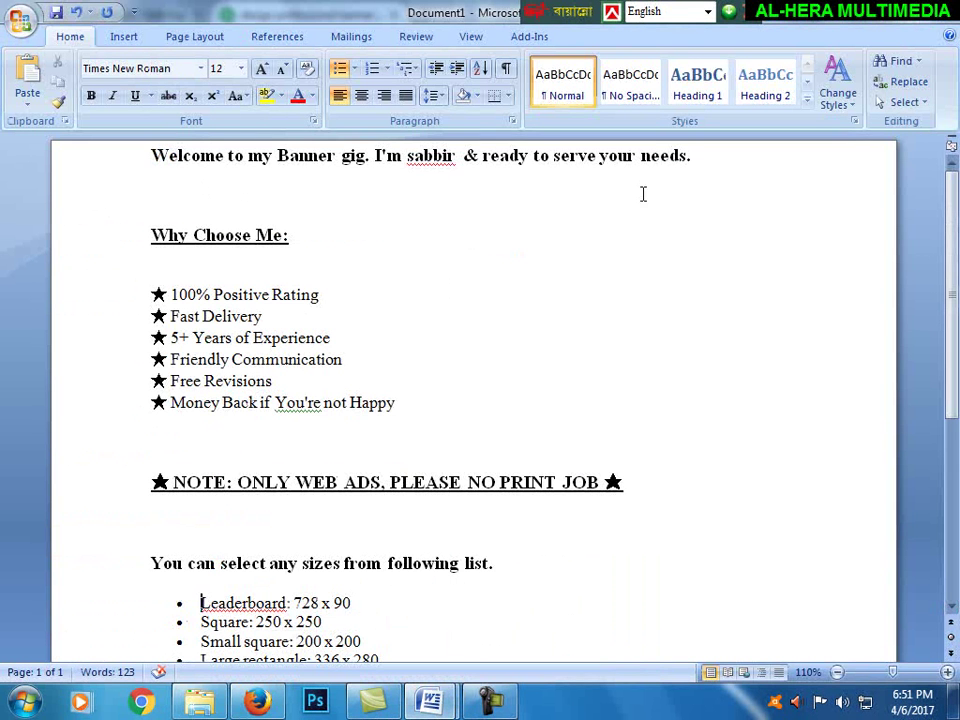
pyautogui.scroll(-1, 956, 262)
pyautogui.scroll(1, 956, 262)
pyautogui.click(170, 255)
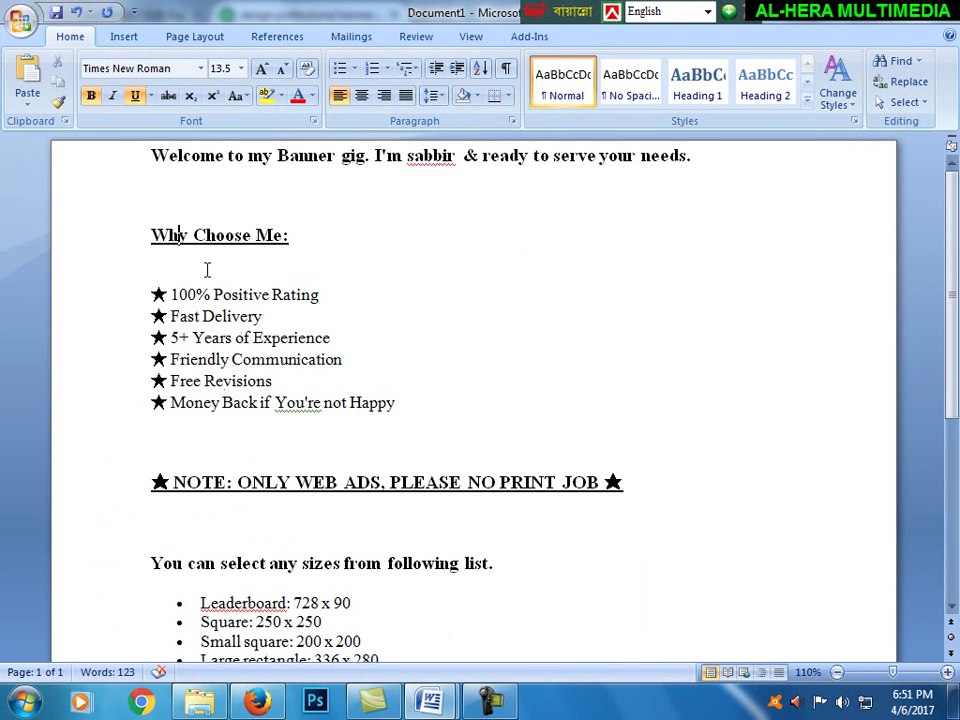
pyautogui.click(189, 276)
pyautogui.press('BackSpace')
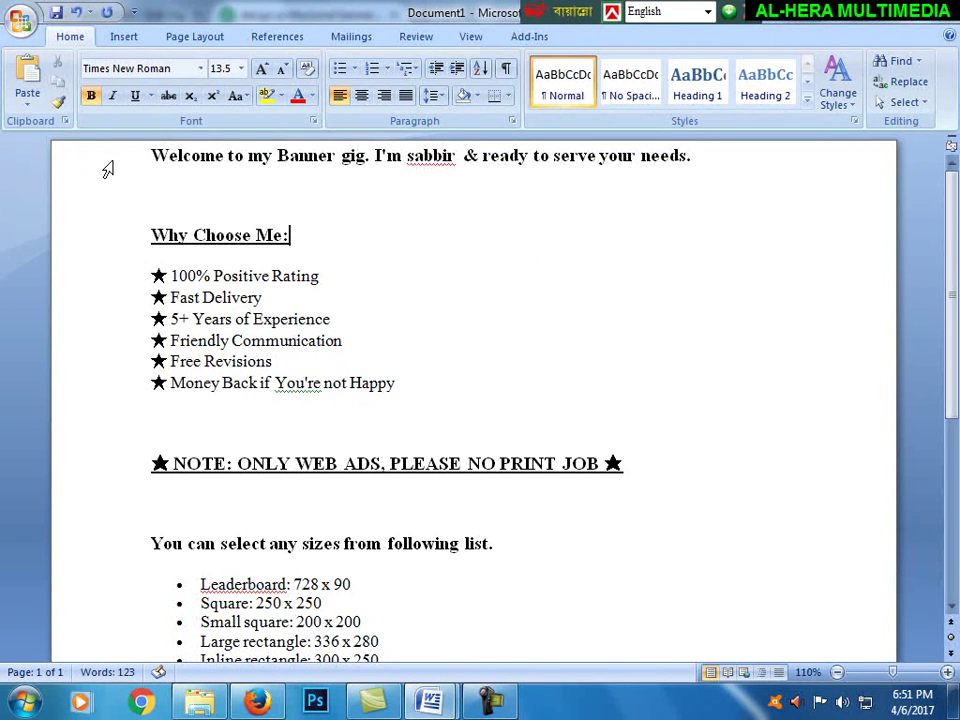
# - Copy the gig text from the Welcome line down and return to Fiverr's Edit Gig tab
pyautogui.moveTo(107, 162); pyautogui.dragTo(334, 660)
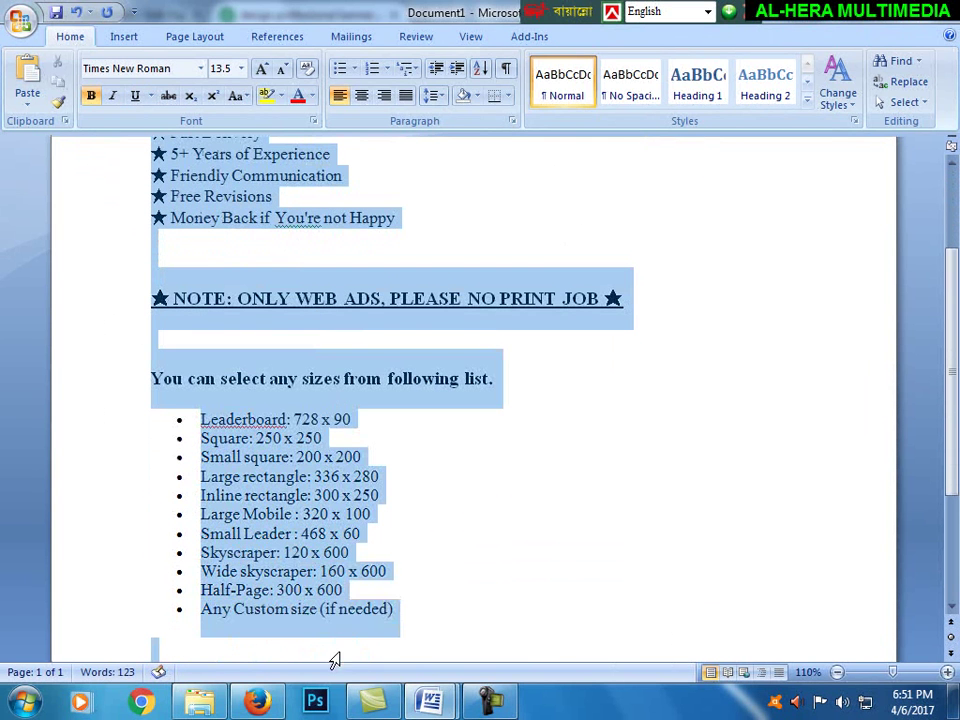
pyautogui.click(57, 84)
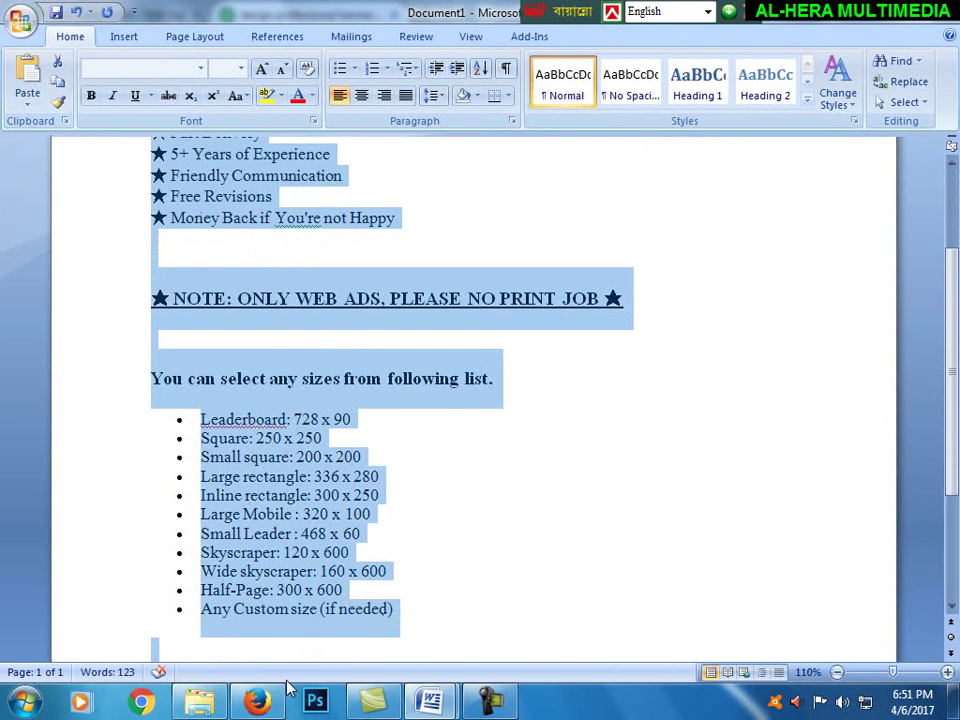
pyautogui.click(257, 701)
pyautogui.click(122, 11)
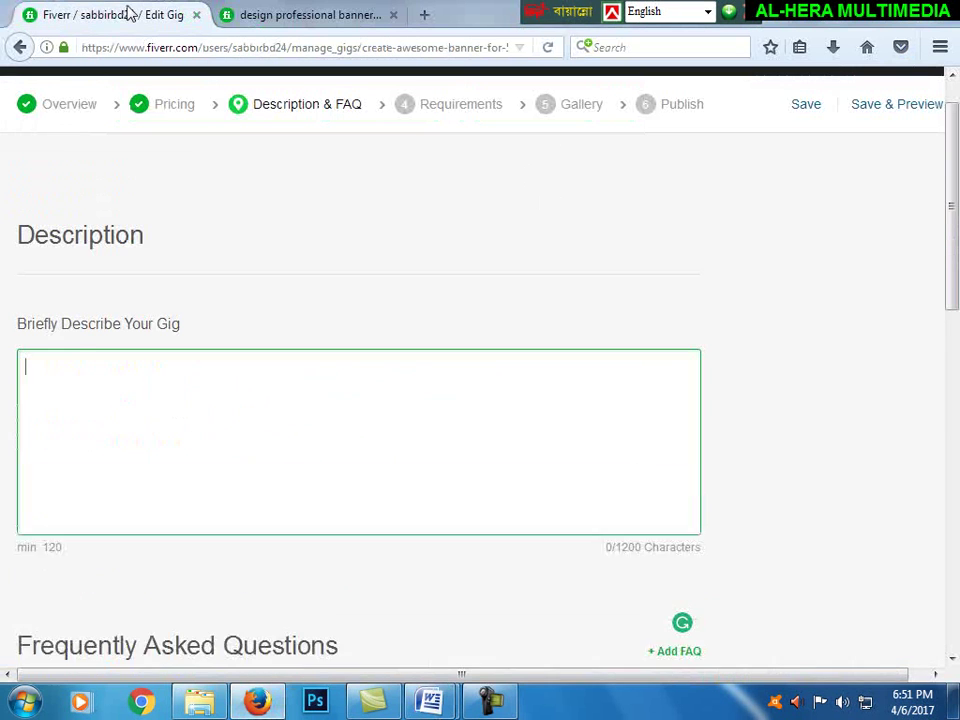
# - Paste the Word text into the Description box and delete the '★ 100% Positive Rating' line
pyautogui.rightClick(131, 420)
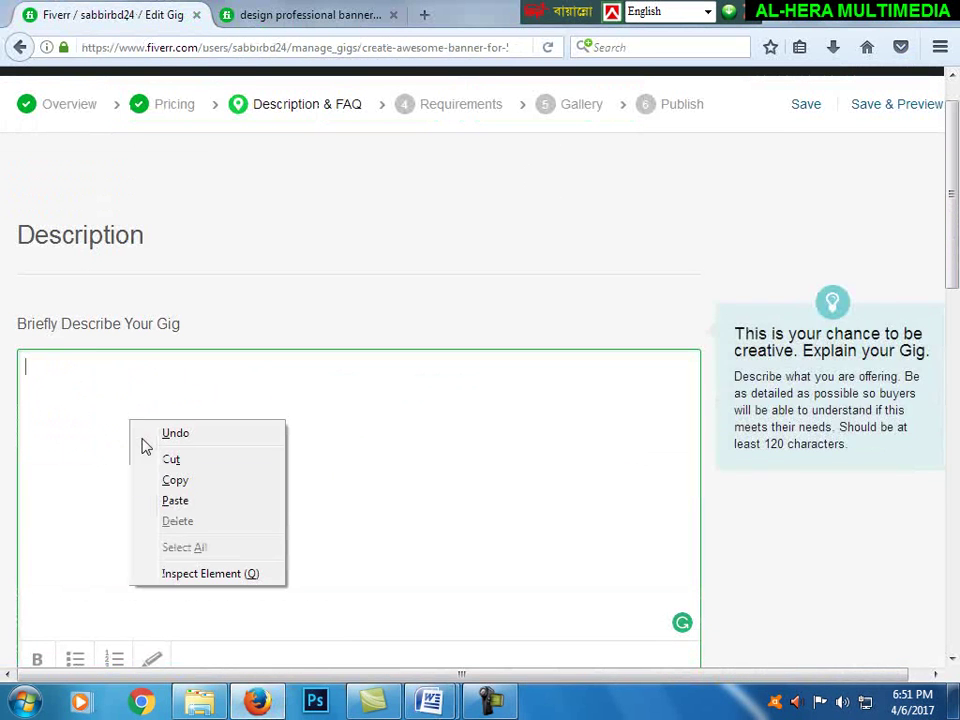
pyautogui.click(180, 501)
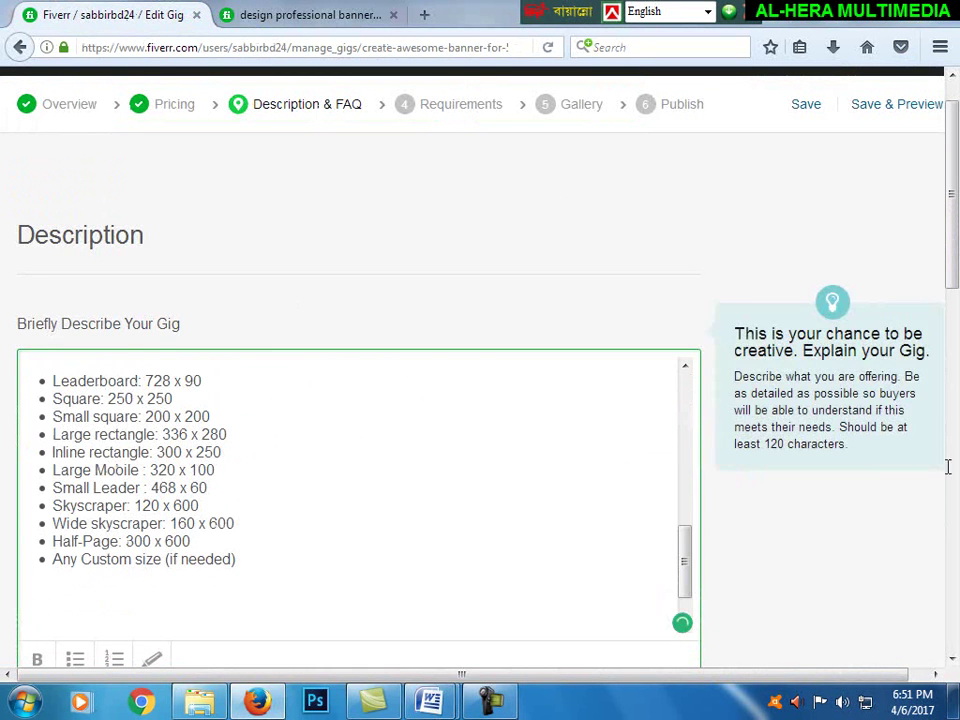
pyautogui.click(691, 499)
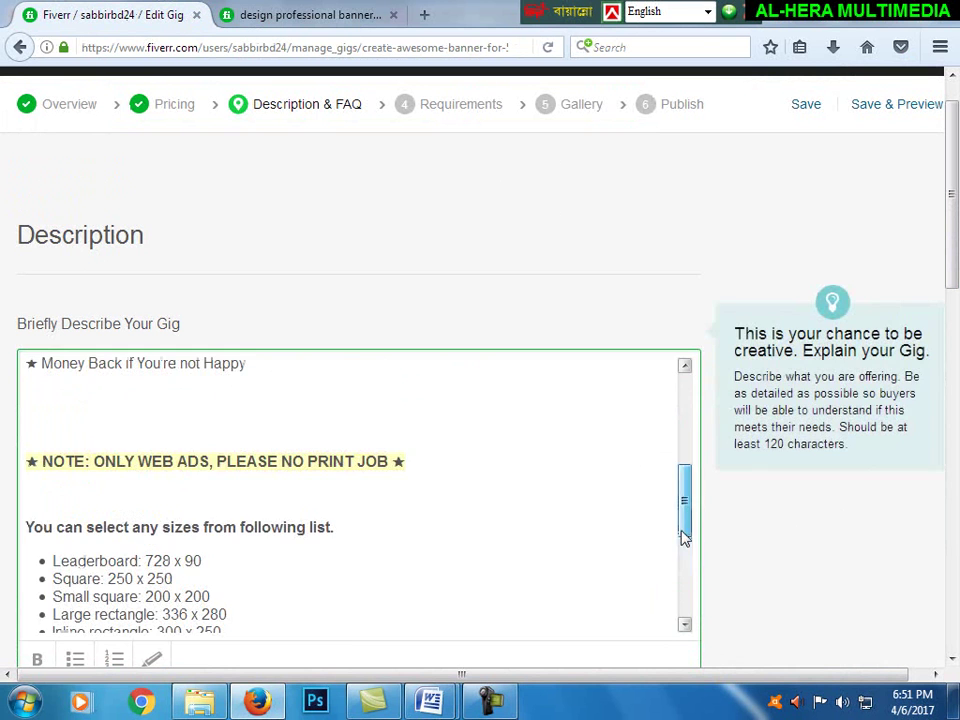
pyautogui.moveTo(683, 508); pyautogui.dragTo(709, 433)
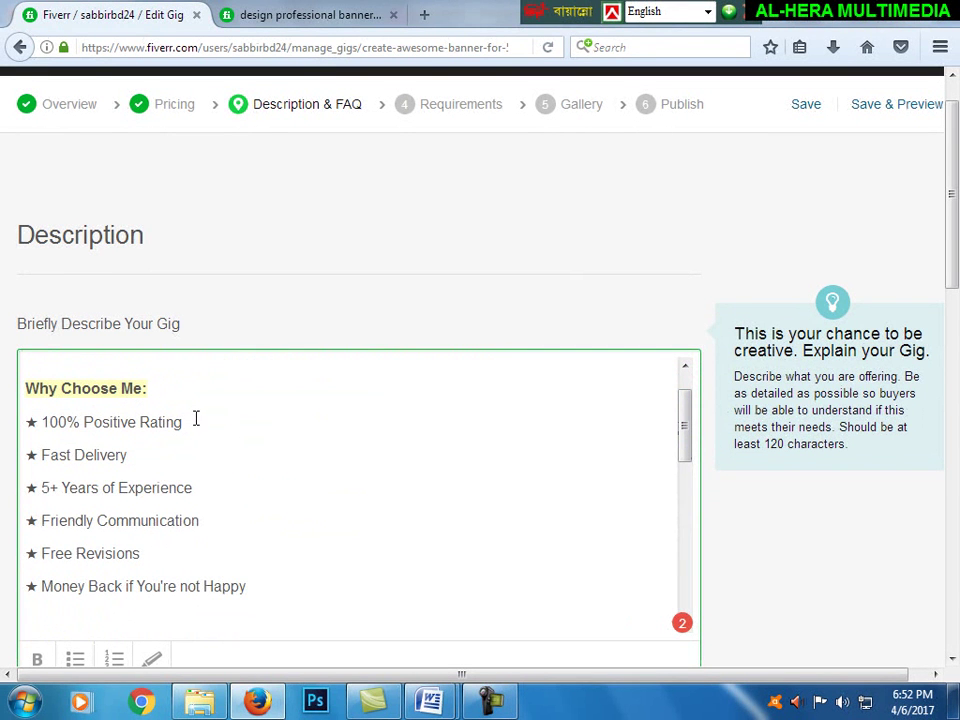
pyautogui.moveTo(198, 425); pyautogui.dragTo(14, 418)
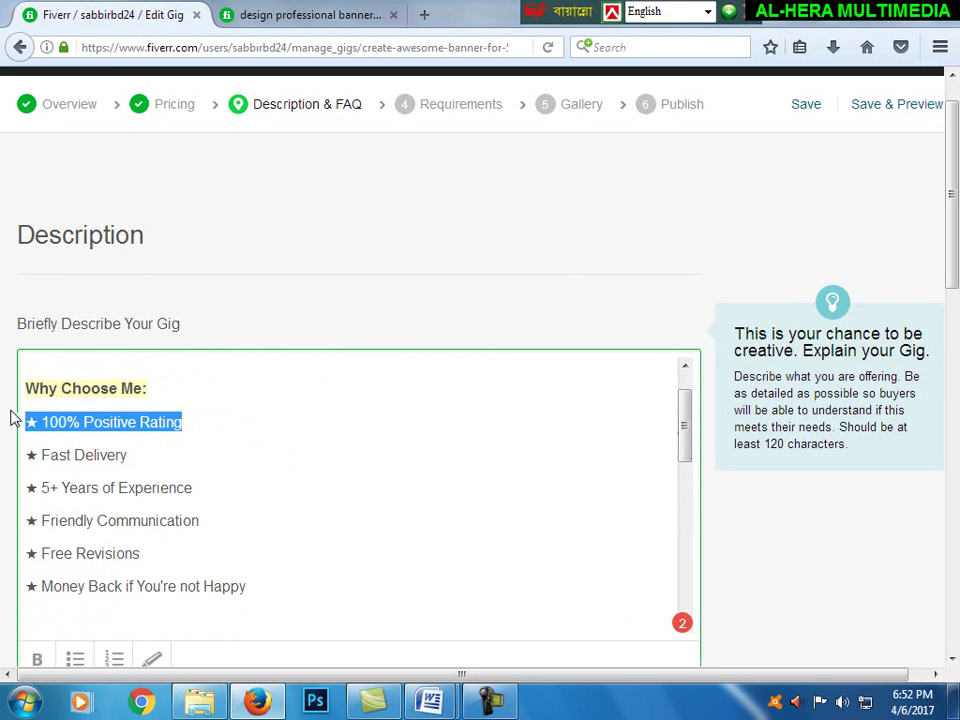
pyautogui.press('BackSpace')
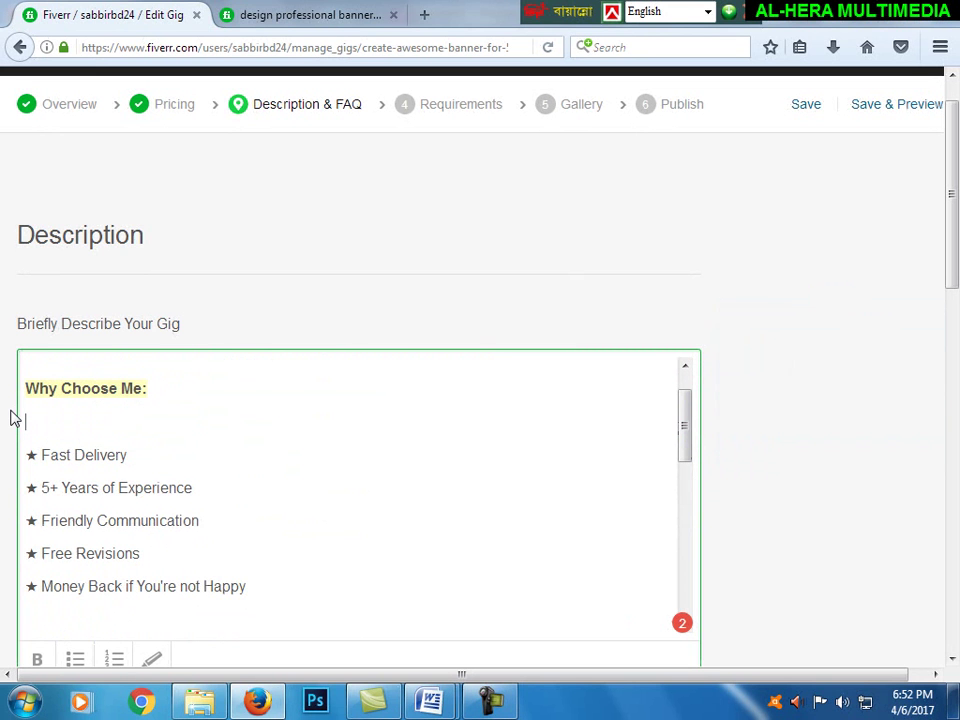
pyautogui.press('BackSpace')
pyautogui.moveTo(111, 422)
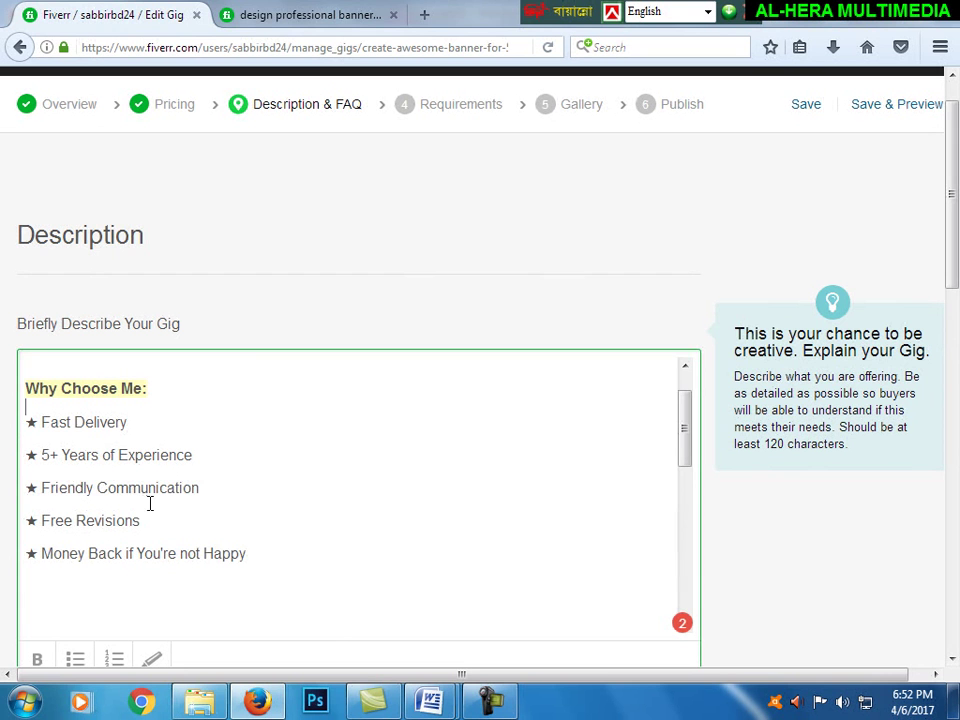
# - Review the pasted banner-size list and save the description to reach Requirements
pyautogui.scroll(-2, 150, 503)
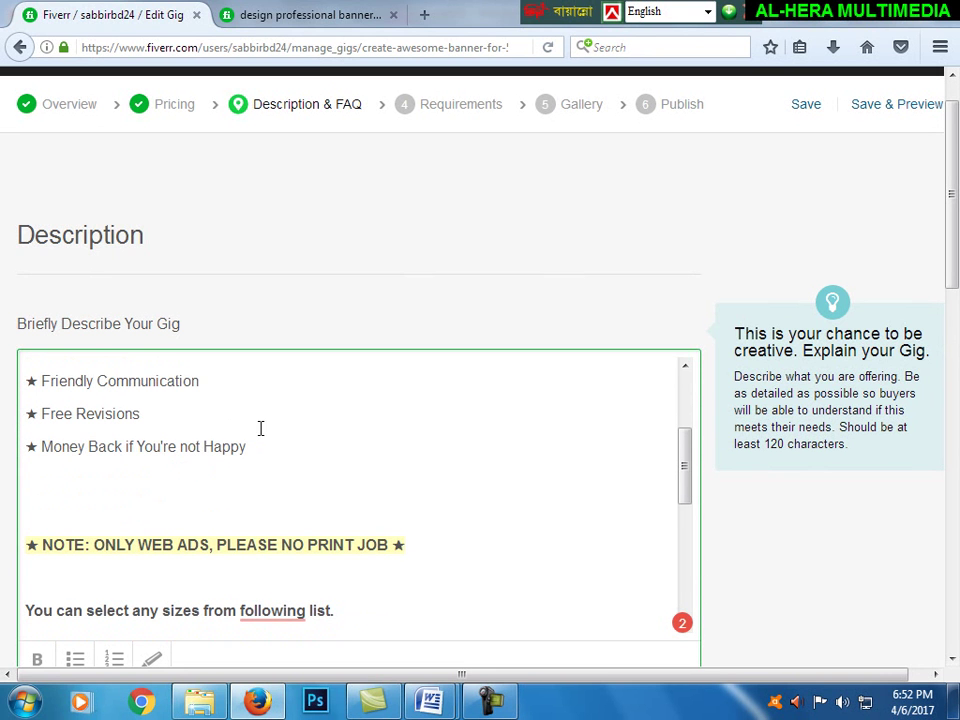
pyautogui.scroll(2, 186, 452)
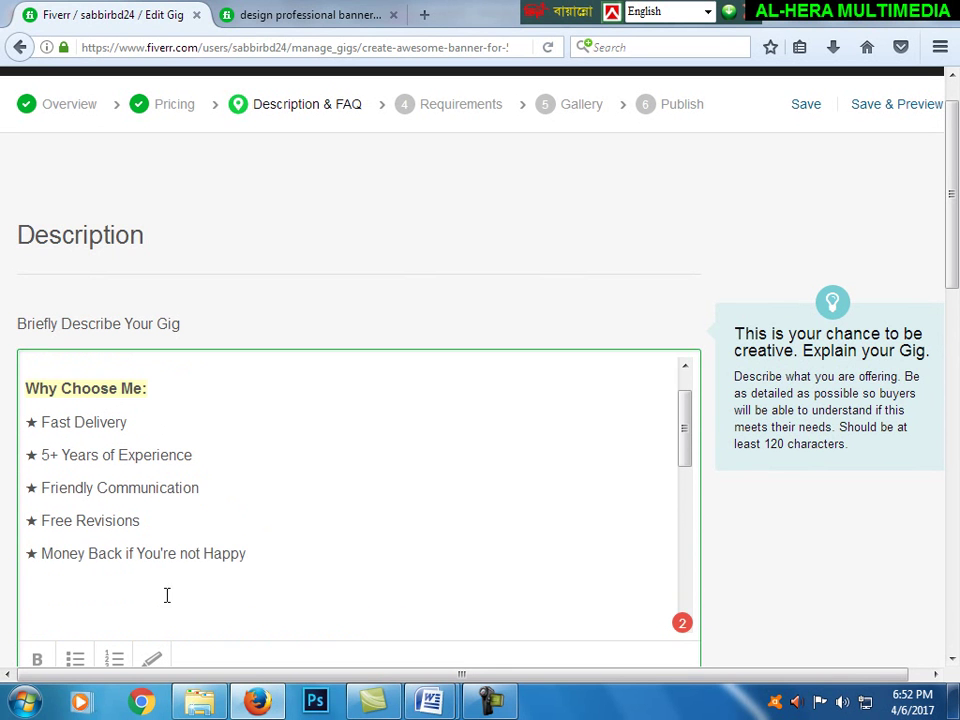
pyautogui.scroll(-2, 157, 455)
pyautogui.scroll(-2, 157, 452)
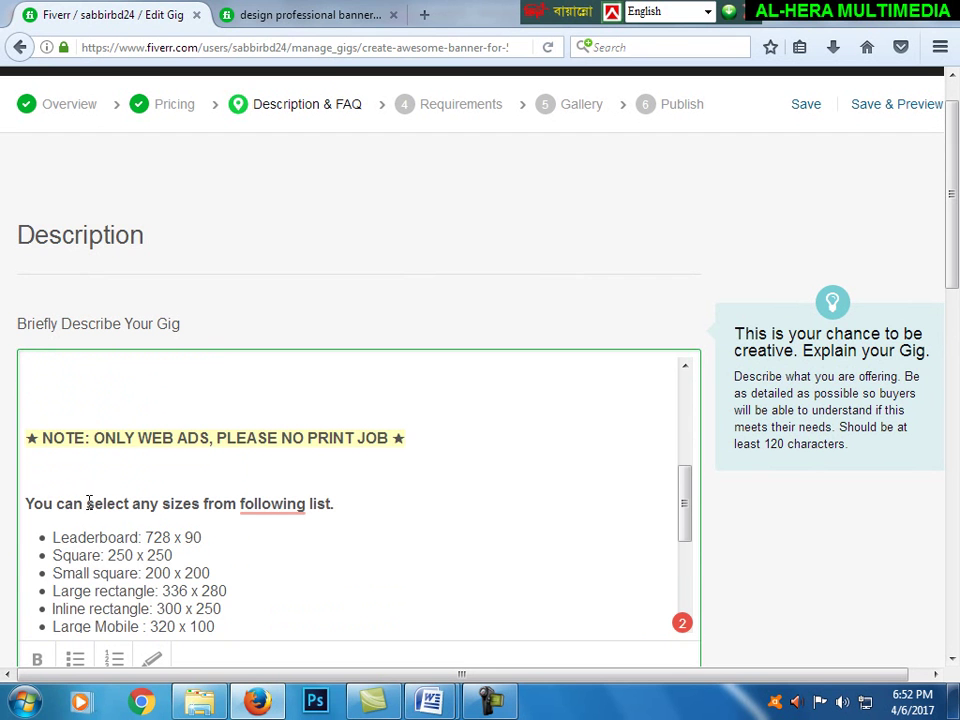
pyautogui.scroll(-2, 113, 474)
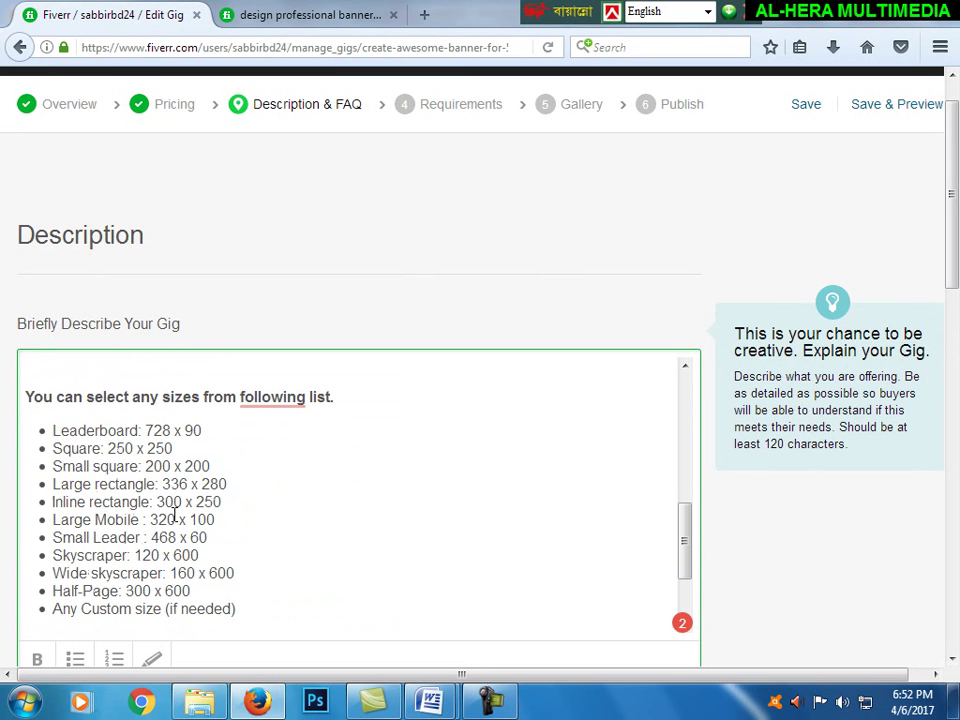
pyautogui.moveTo(193, 591); pyautogui.dragTo(78, 466)
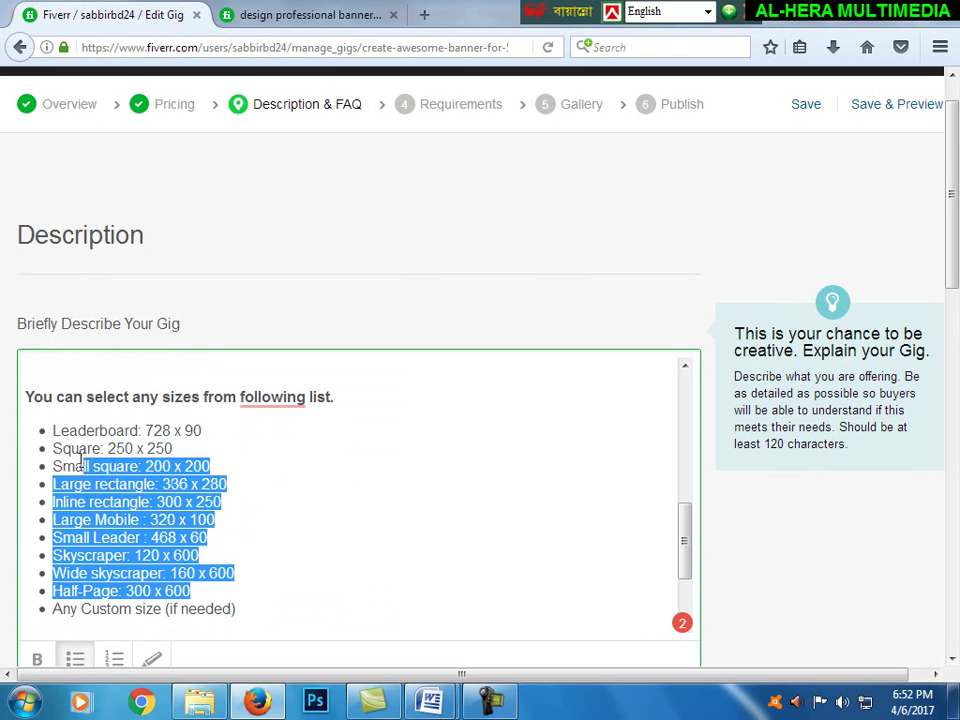
pyautogui.click(74, 466)
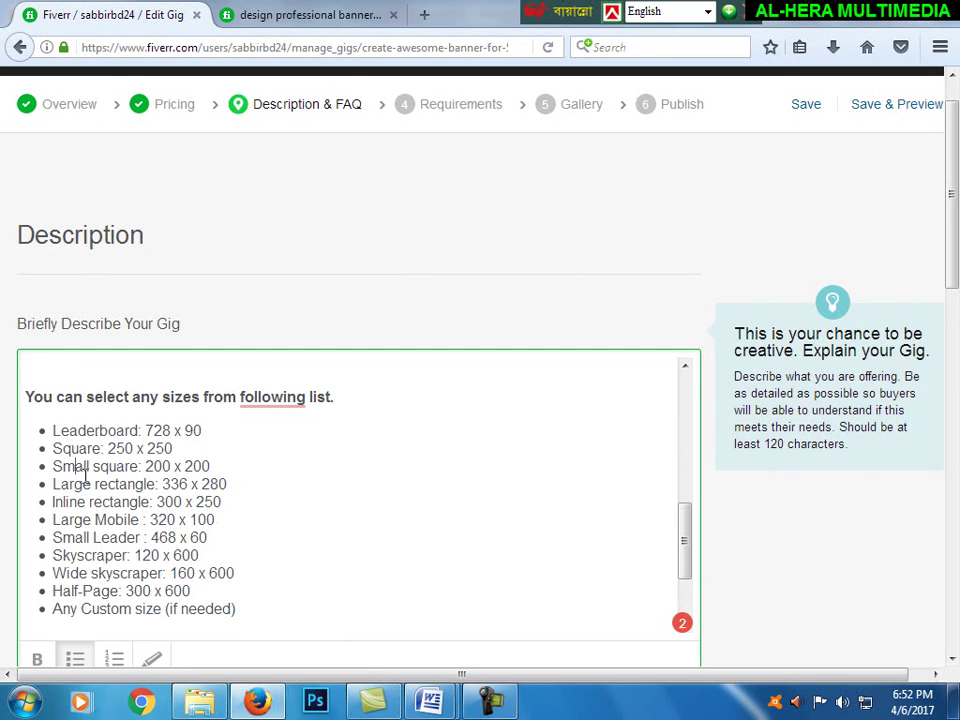
pyautogui.moveTo(953, 203); pyautogui.dragTo(953, 237)
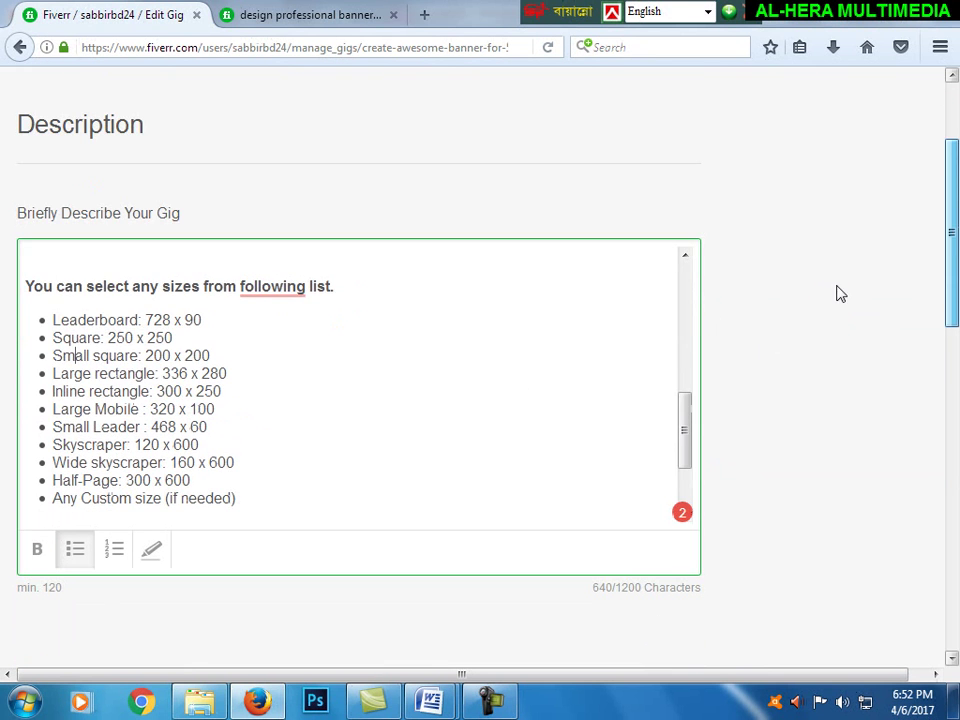
pyautogui.moveTo(684, 422)
pyautogui.mouseDown()
pyautogui.moveTo(686, 484)
pyautogui.moveTo(686, 437)
pyautogui.mouseUp()
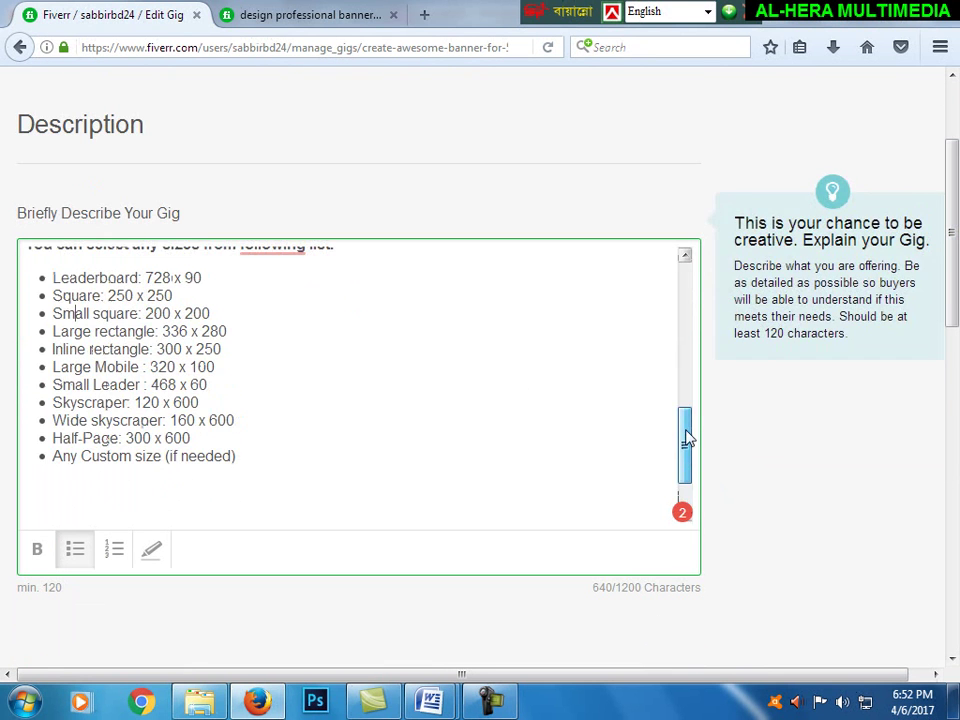
pyautogui.scroll(-3, 745, 478)
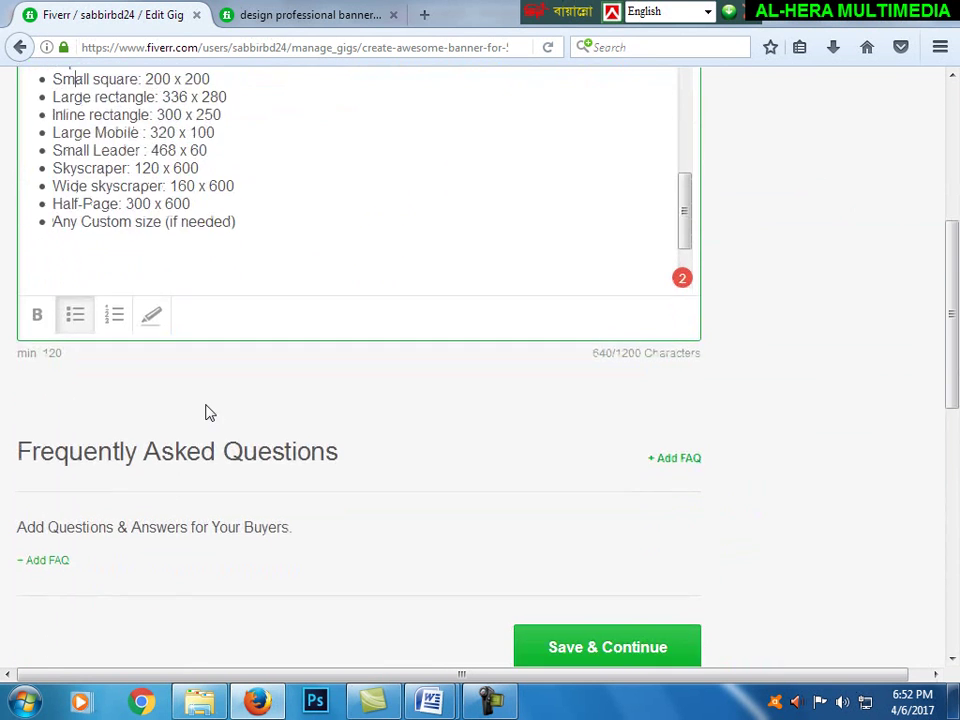
pyautogui.scroll(-2, 205, 412)
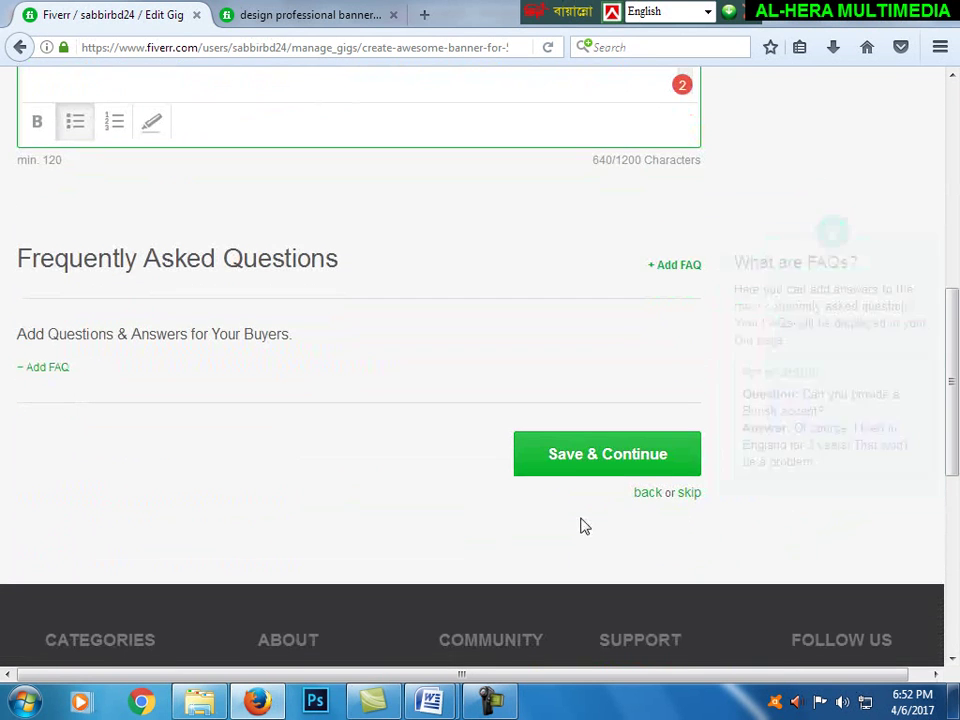
pyautogui.click(566, 466)
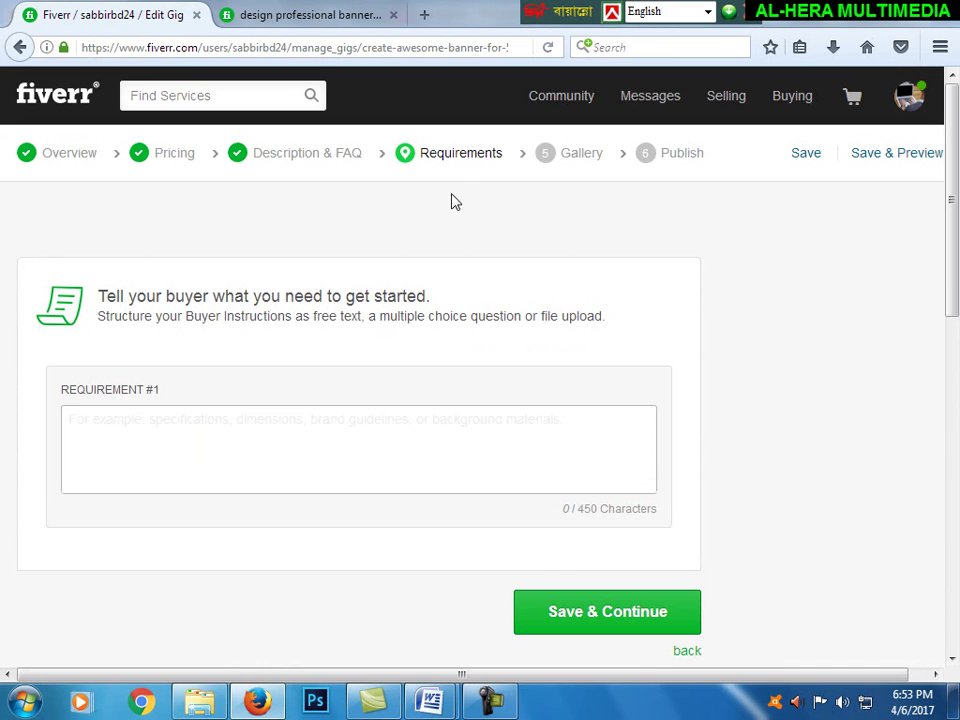
# - Add Requirement #1 as mandatory Free Text thanking the buyer and asking for any sample, then save
pyautogui.moveTo(291, 341)
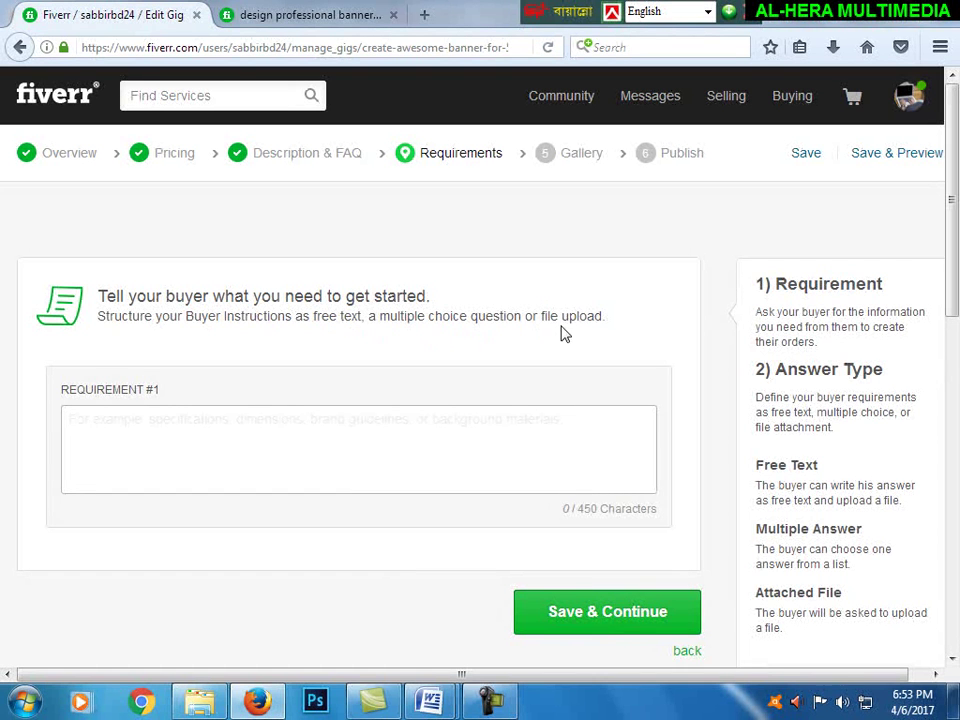
pyautogui.click(230, 442)
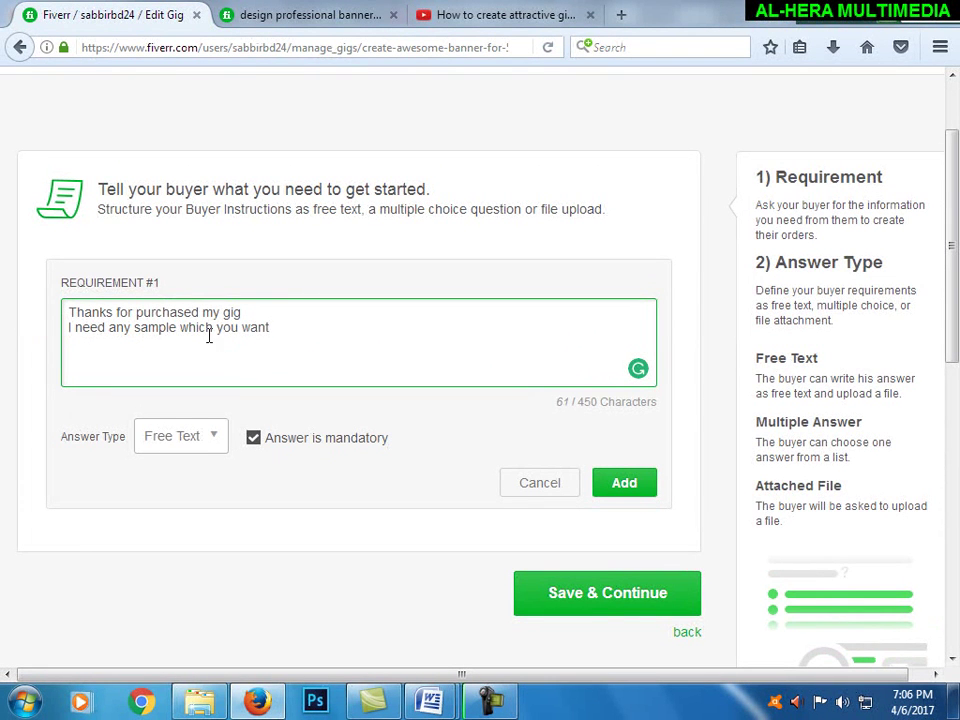
pyautogui.moveTo(68, 325); pyautogui.dragTo(240, 343)
pyautogui.click(290, 333)
pyautogui.click(621, 485)
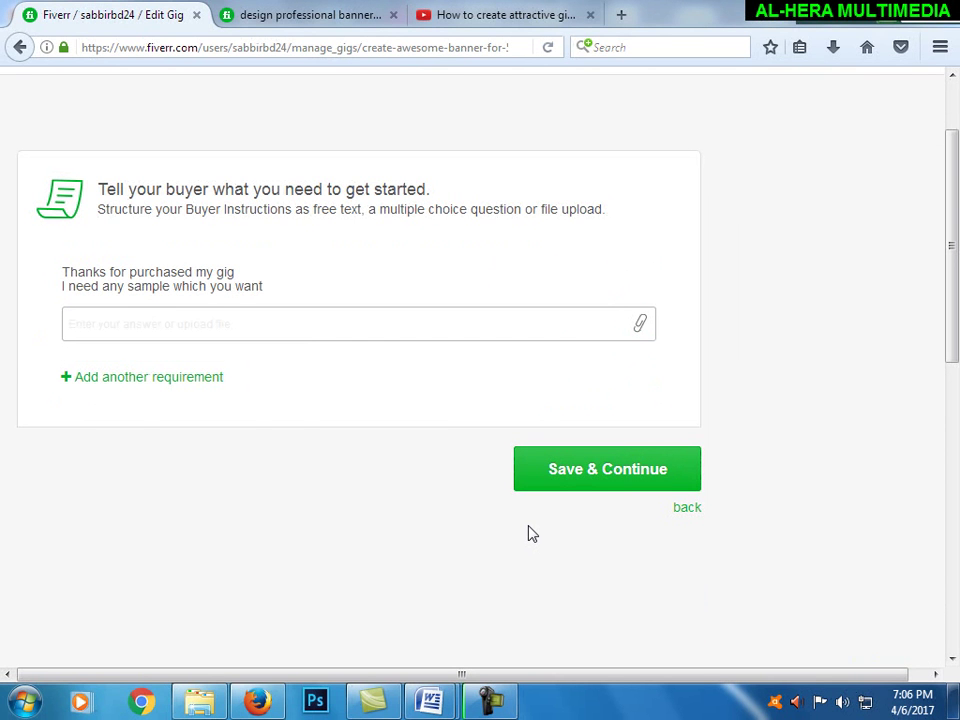
pyautogui.click(606, 476)
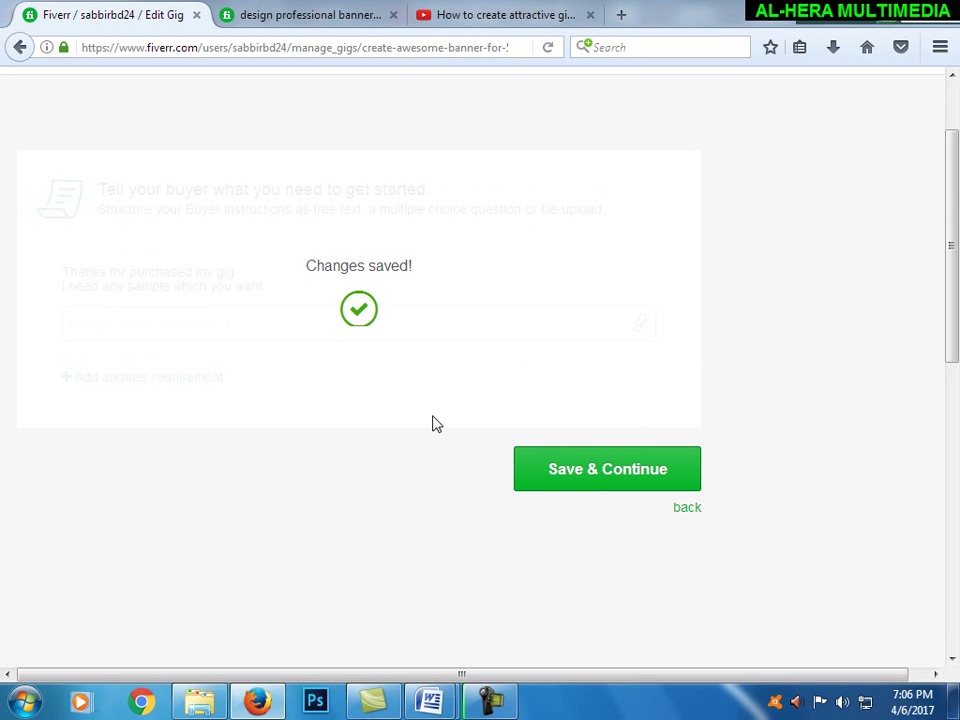
pyautogui.scroll(2, 432, 428)
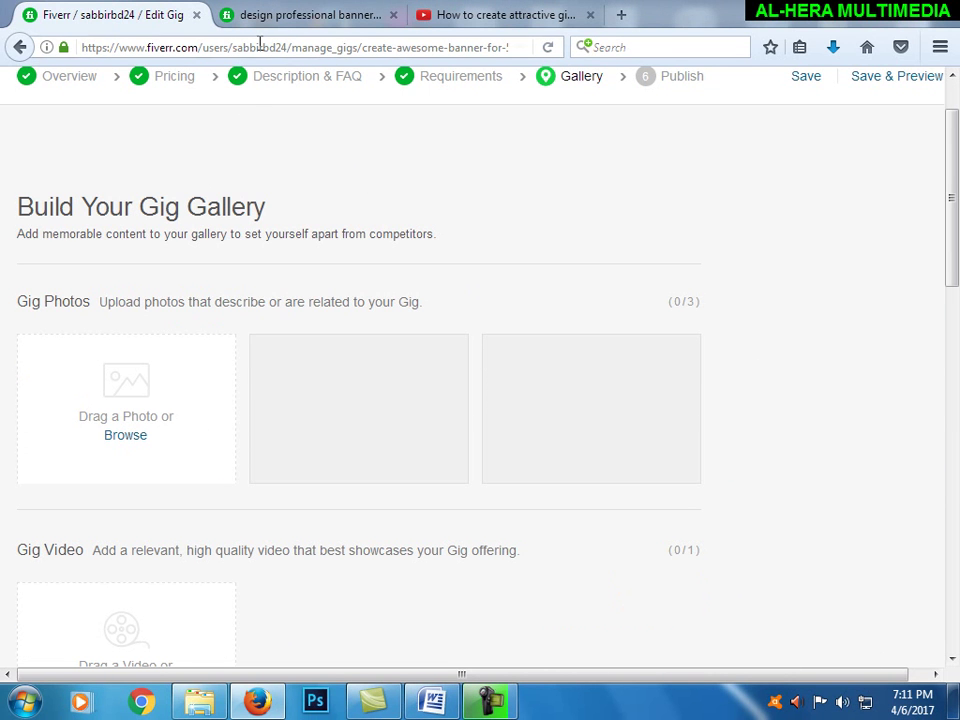
# - From the Gig Gallery step, switch to the 'design professional banner...' reference gig tab
pyautogui.moveTo(181, 348)
pyautogui.moveTo(294, 347)
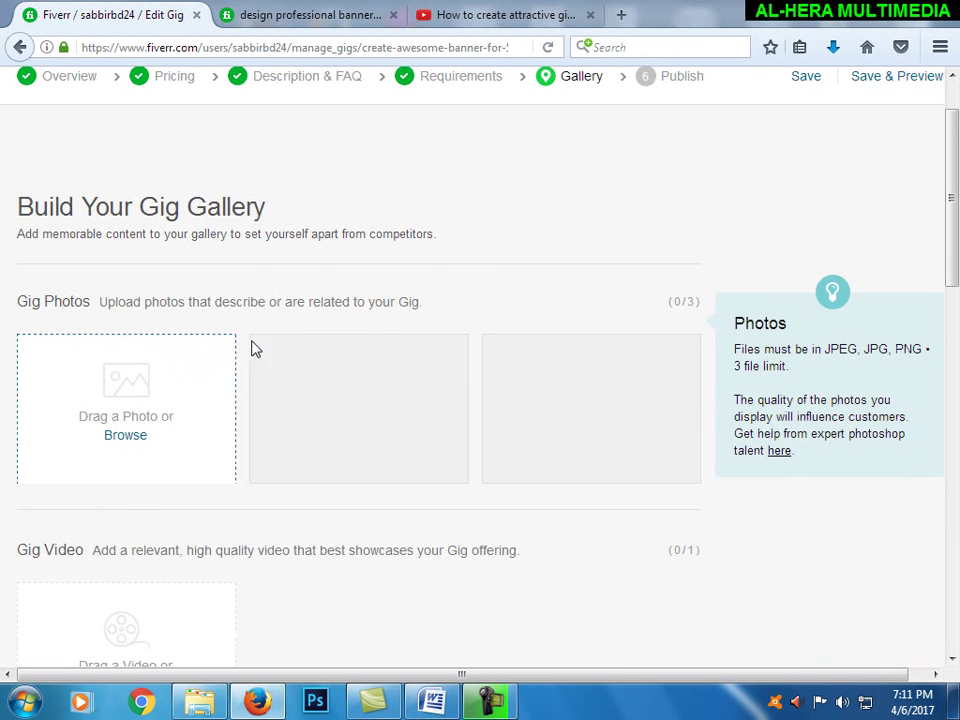
pyautogui.click(296, 15)
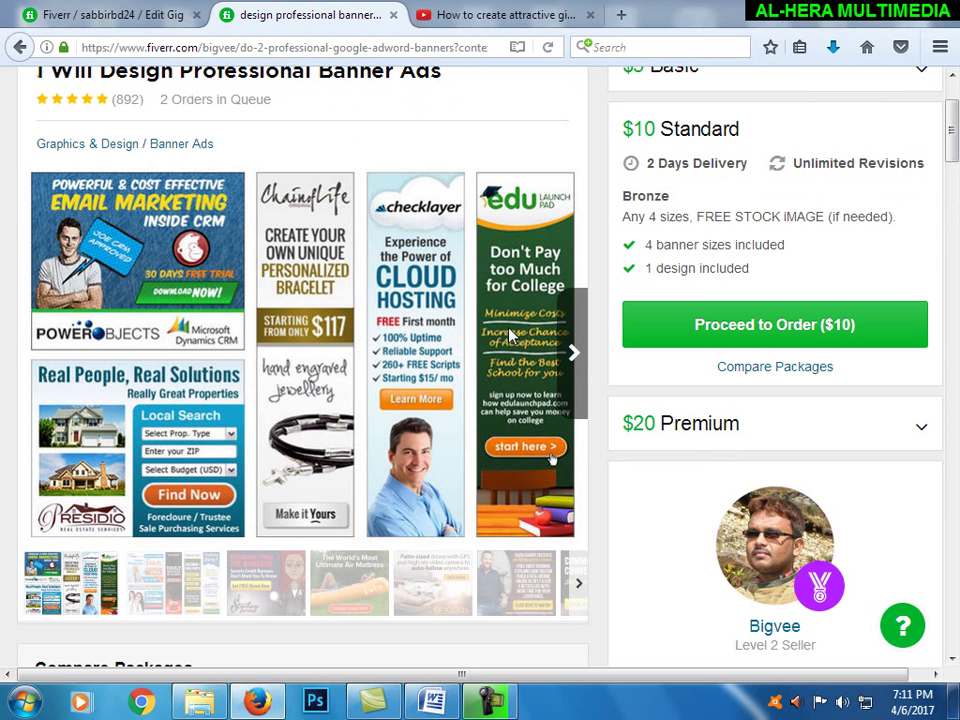
# - Page through the reference gig's sample banners, then close the banner1 image preview
pyautogui.click(572, 356)
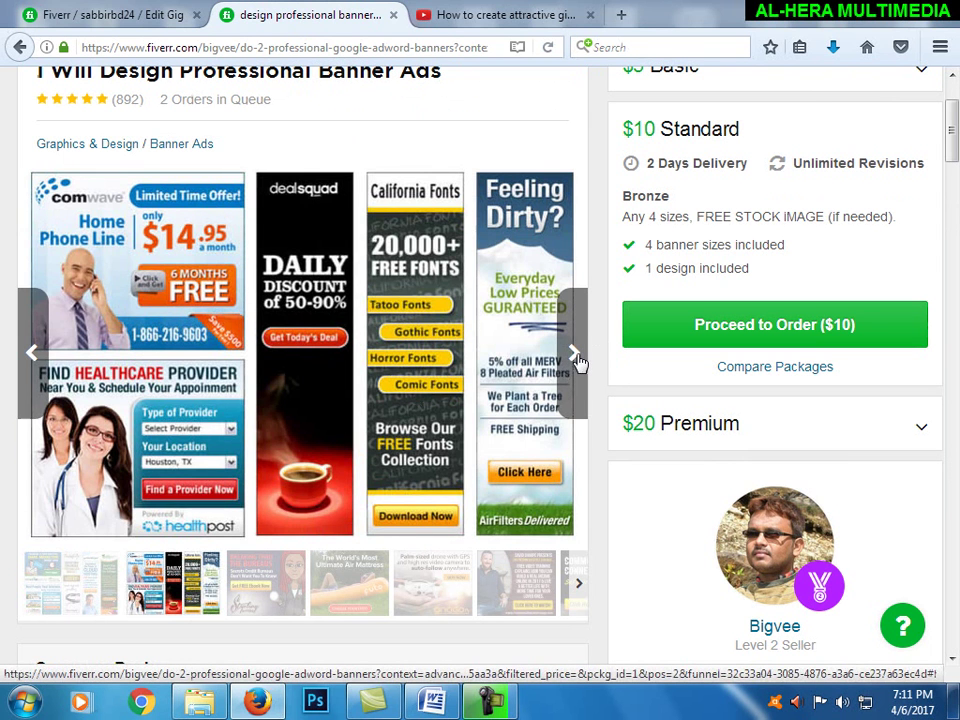
pyautogui.click(576, 358)
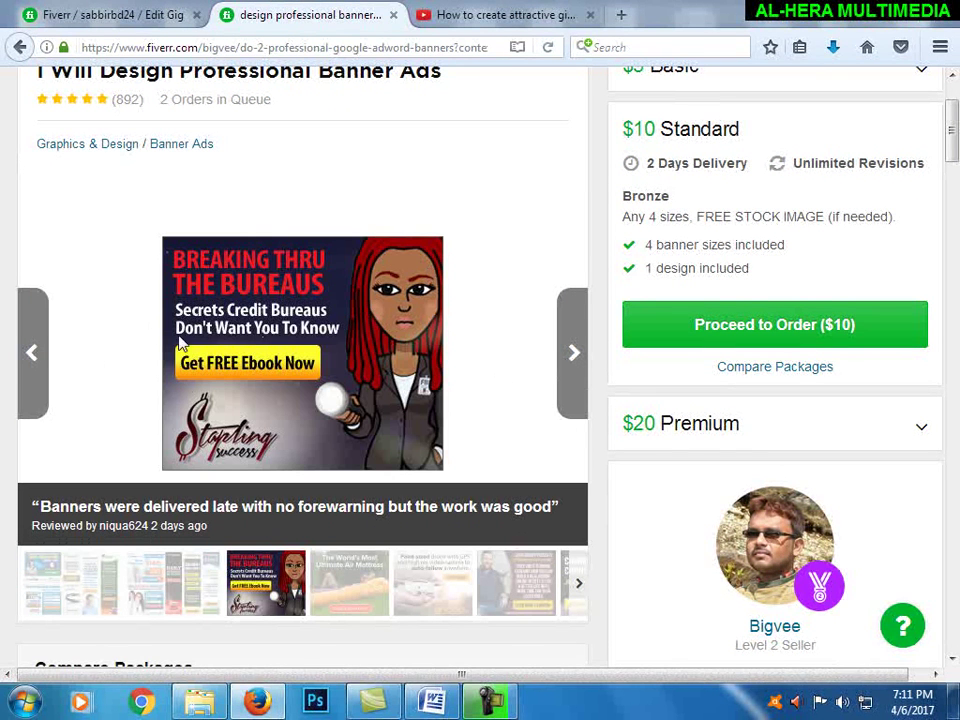
pyautogui.click(576, 362)
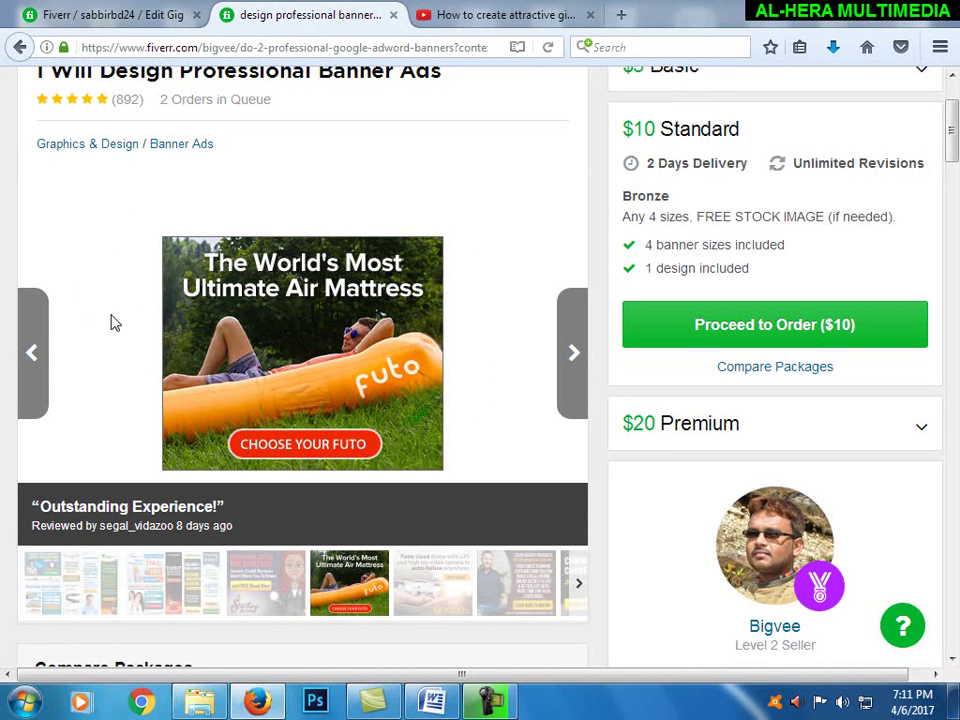
pyautogui.click(568, 380)
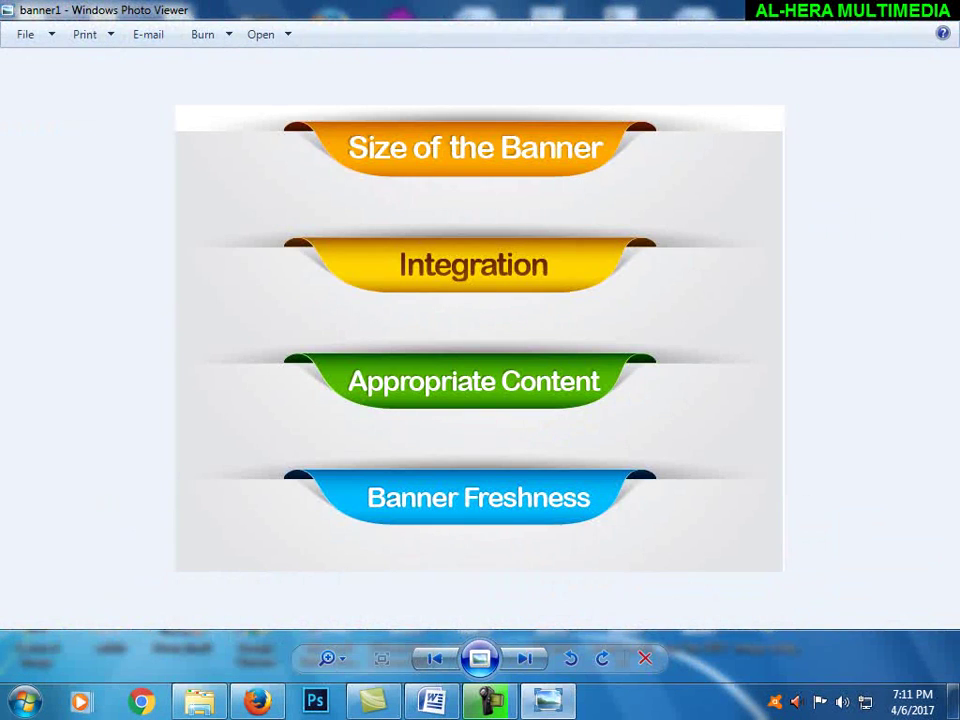
pyautogui.hotkey('alt', 'F4')
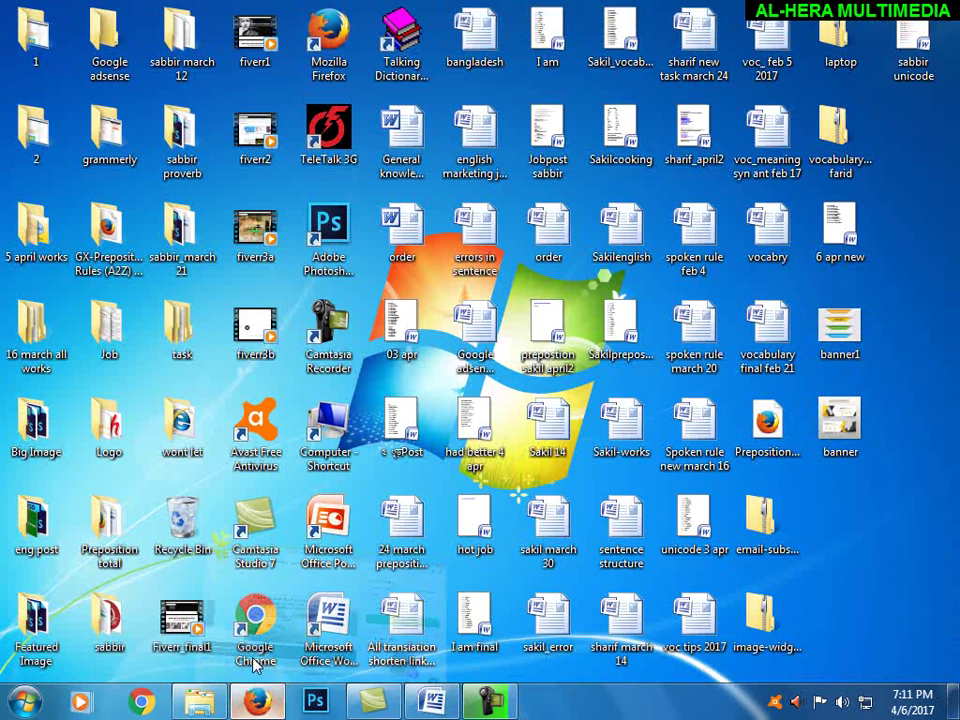
# - Upload the banner image as the first gig photo
pyautogui.click(257, 700)
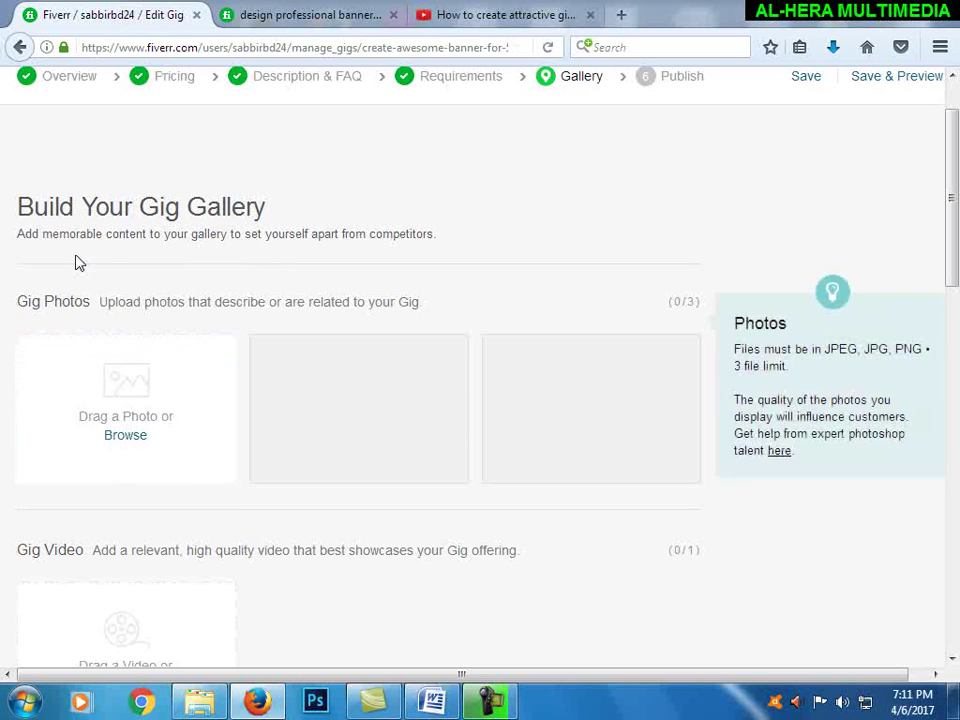
pyautogui.click(120, 445)
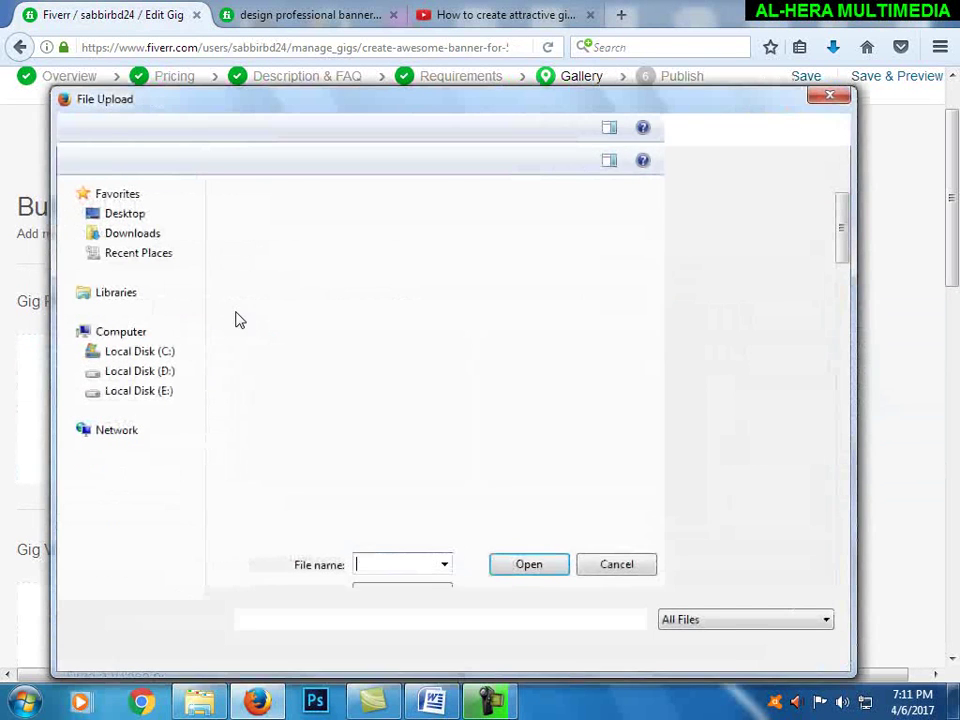
pyautogui.moveTo(844, 246); pyautogui.dragTo(855, 378)
pyautogui.click(560, 265)
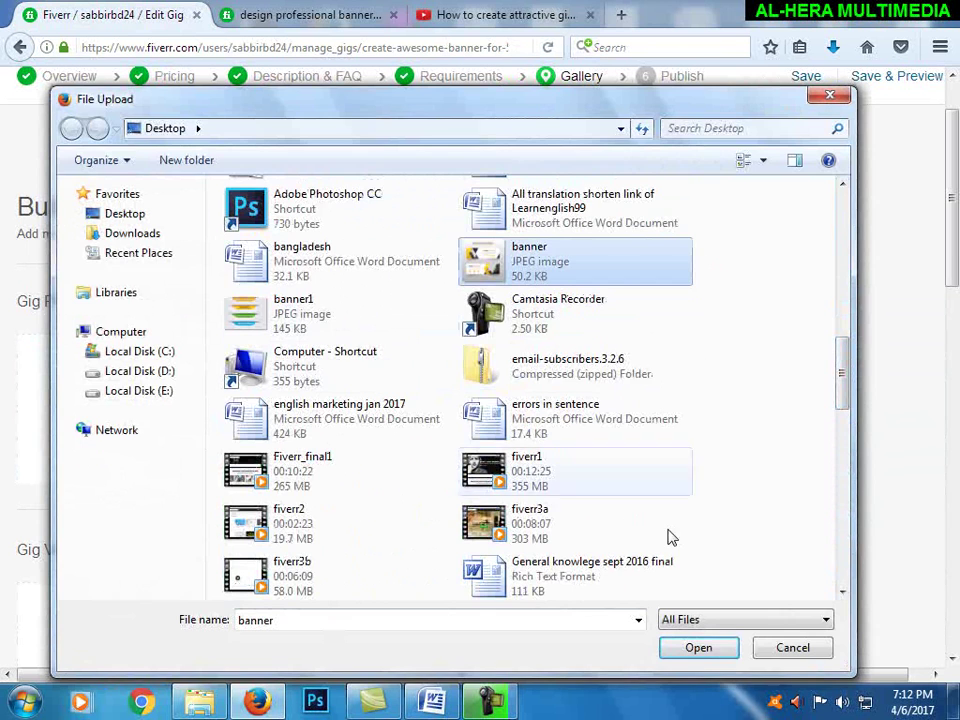
pyautogui.click(697, 648)
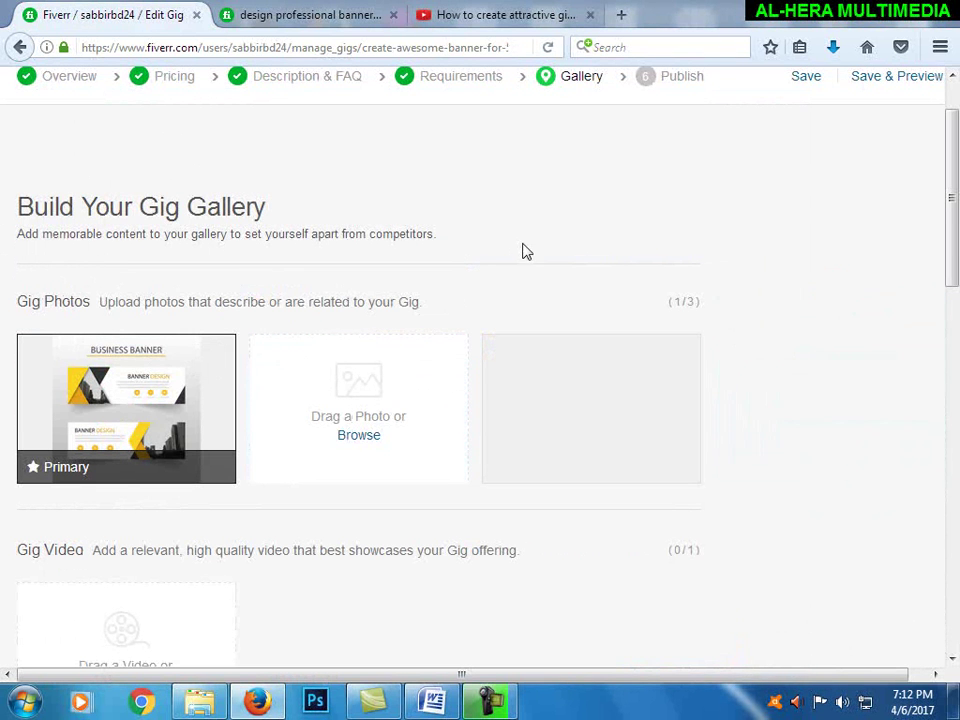
# - Upload banner1 as the second gig photo
pyautogui.scroll(-2, 523, 251)
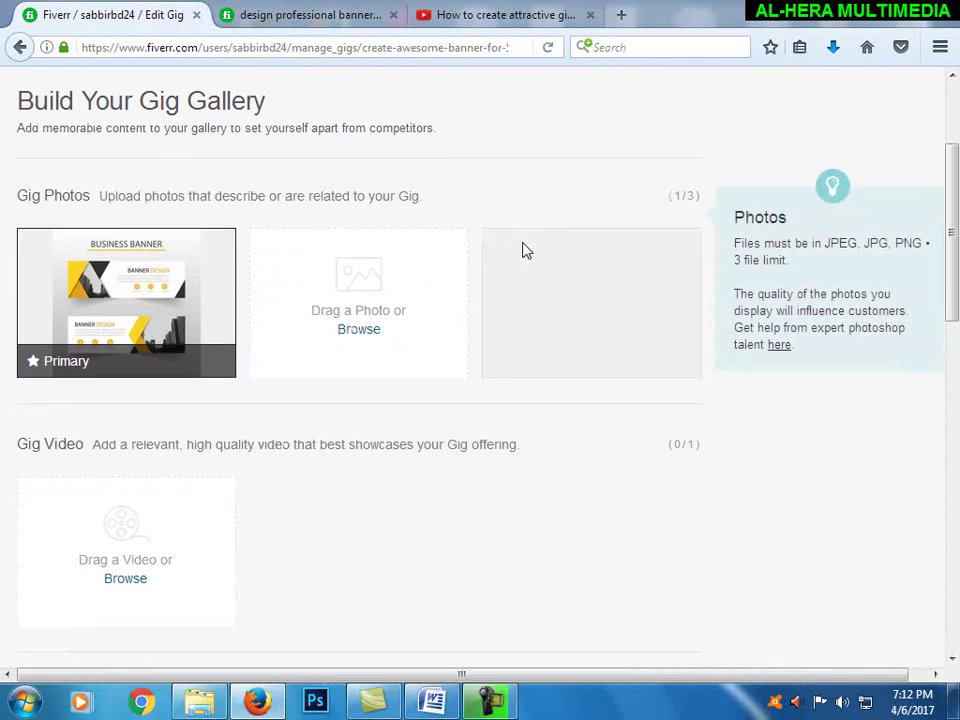
pyautogui.click(366, 336)
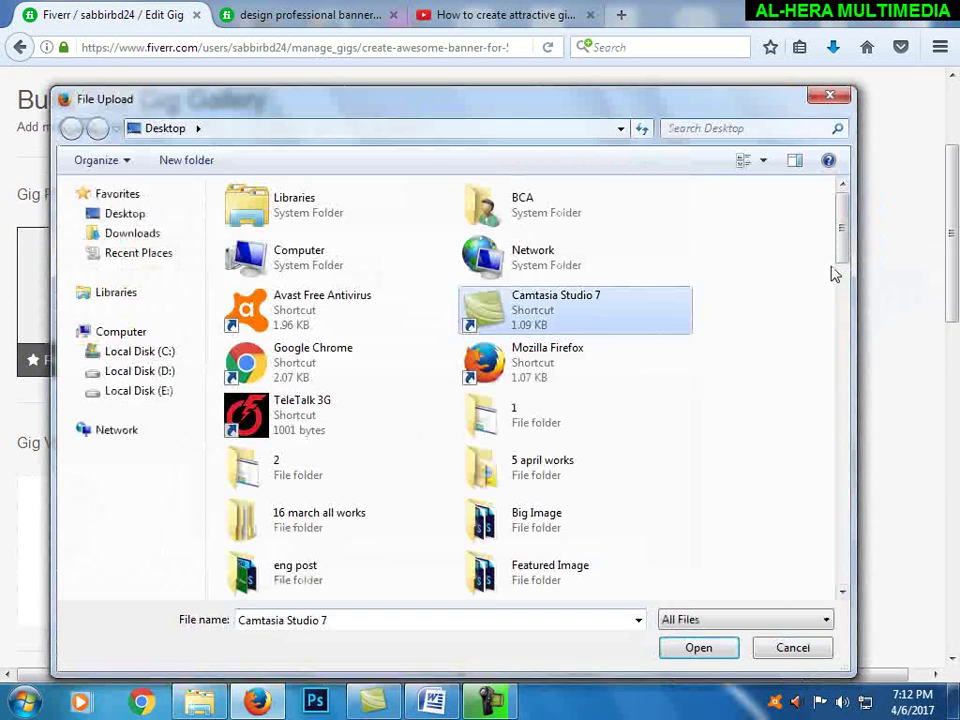
pyautogui.write('bangladesh')
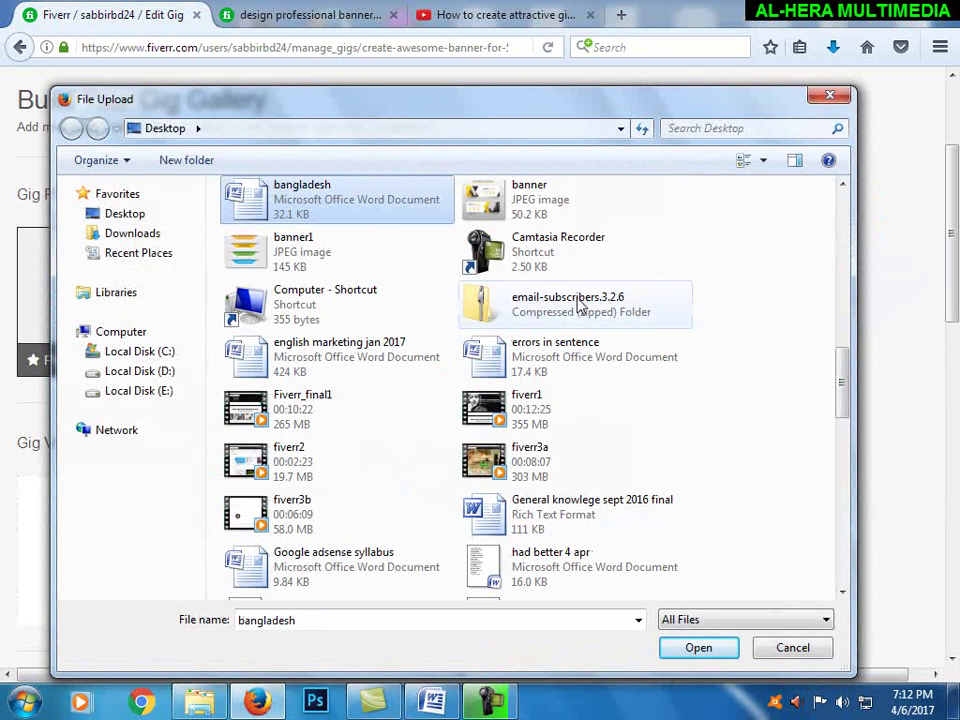
pyautogui.click(274, 268)
pyautogui.click(698, 648)
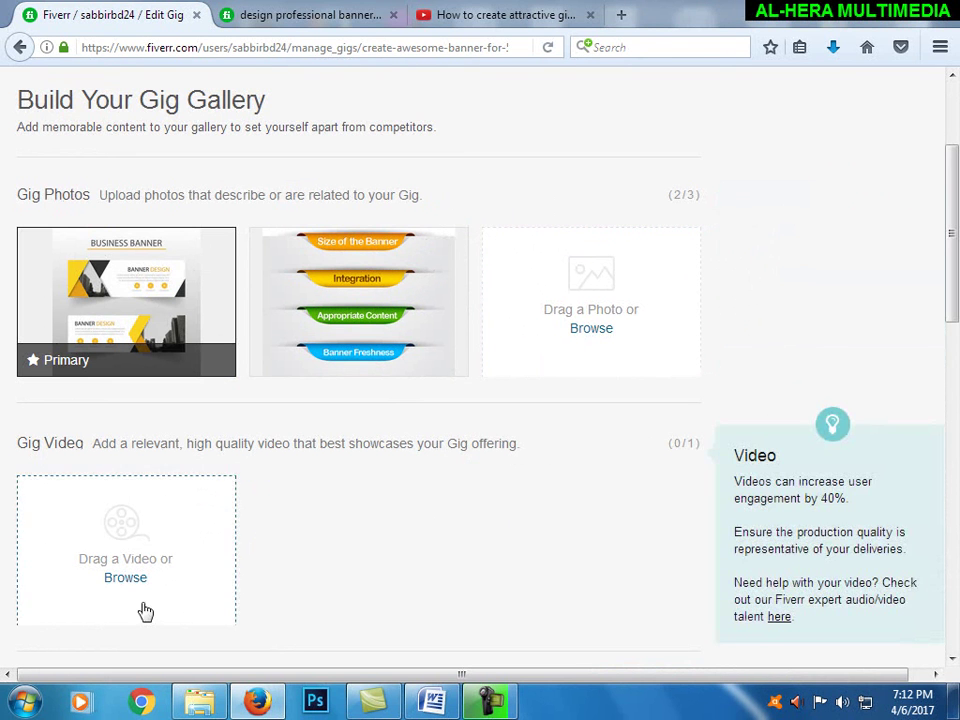
# - Save the gallery and move on to the Publish step
pyautogui.scroll(-2, 182, 516)
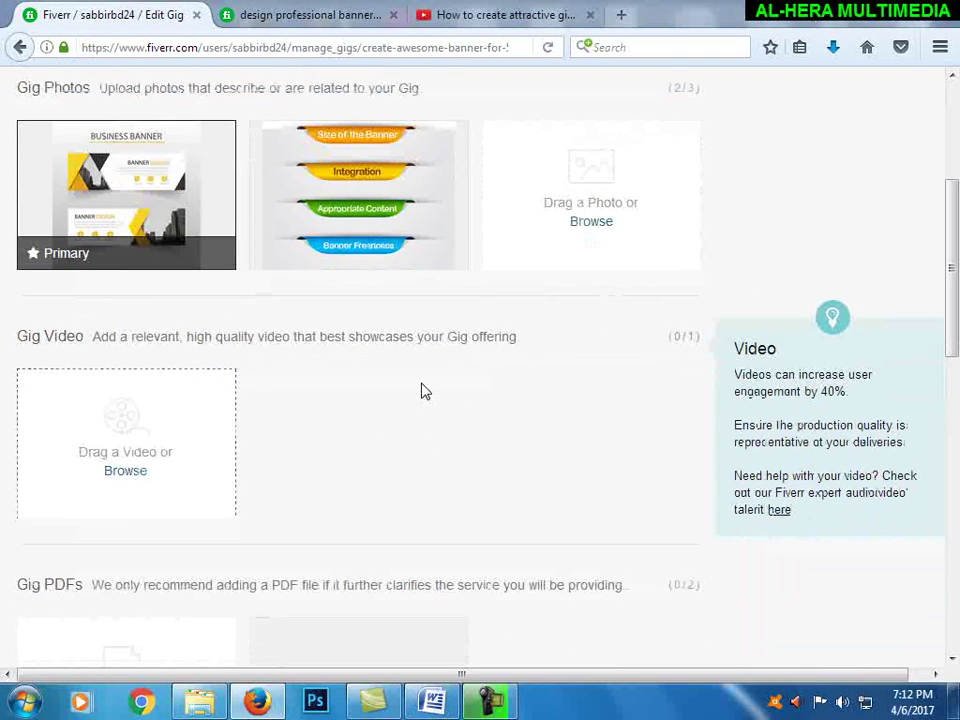
pyautogui.scroll(2, 284, 548)
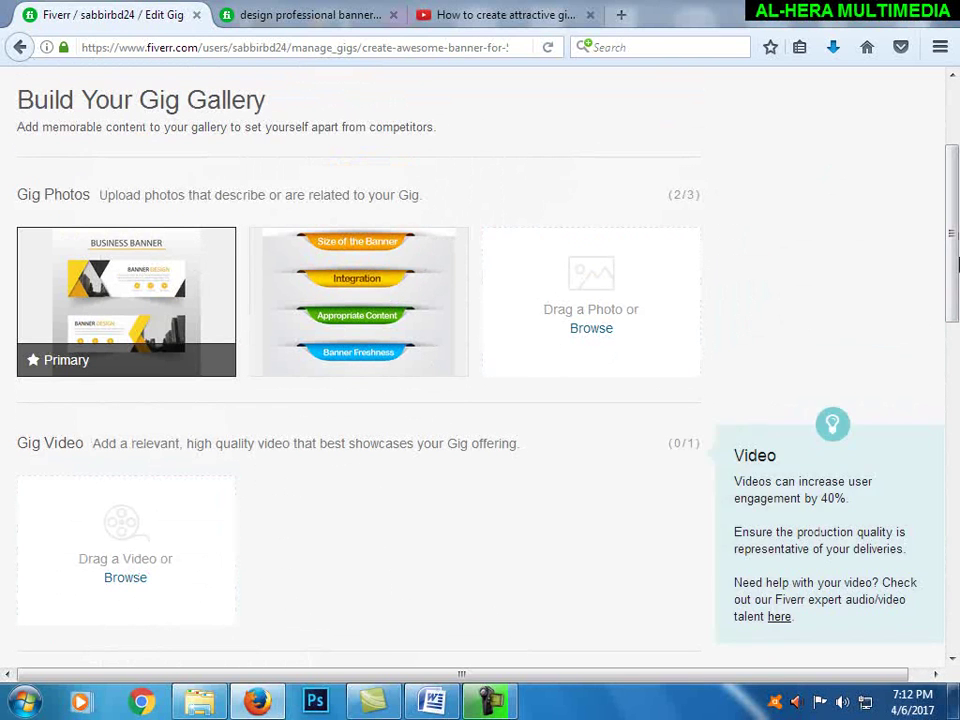
pyautogui.scroll(-4, 957, 270)
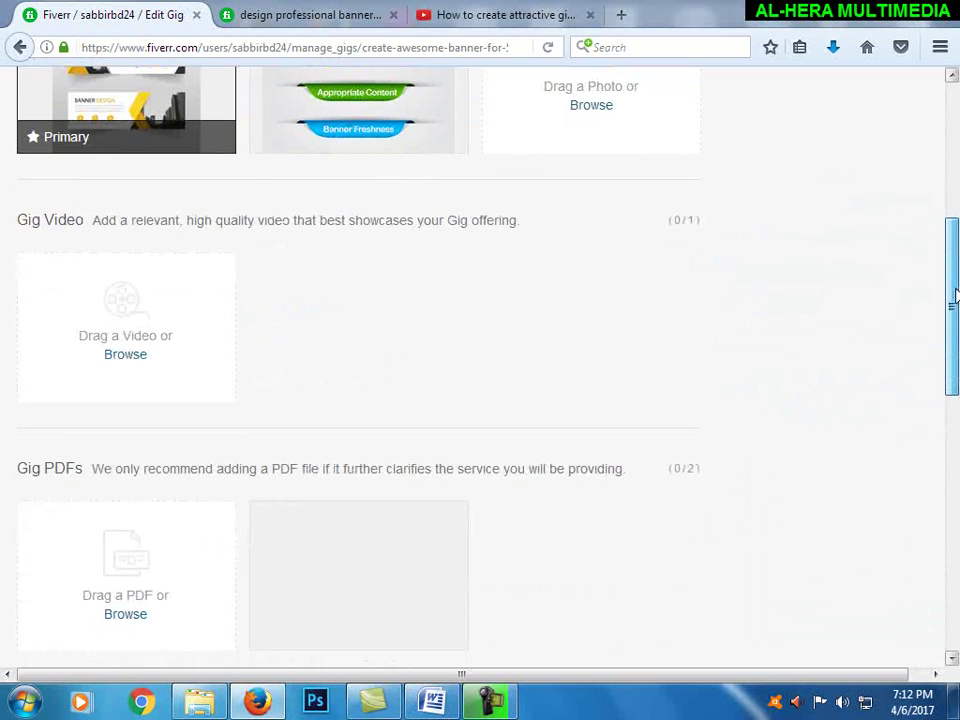
pyautogui.moveTo(955, 295); pyautogui.dragTo(954, 335)
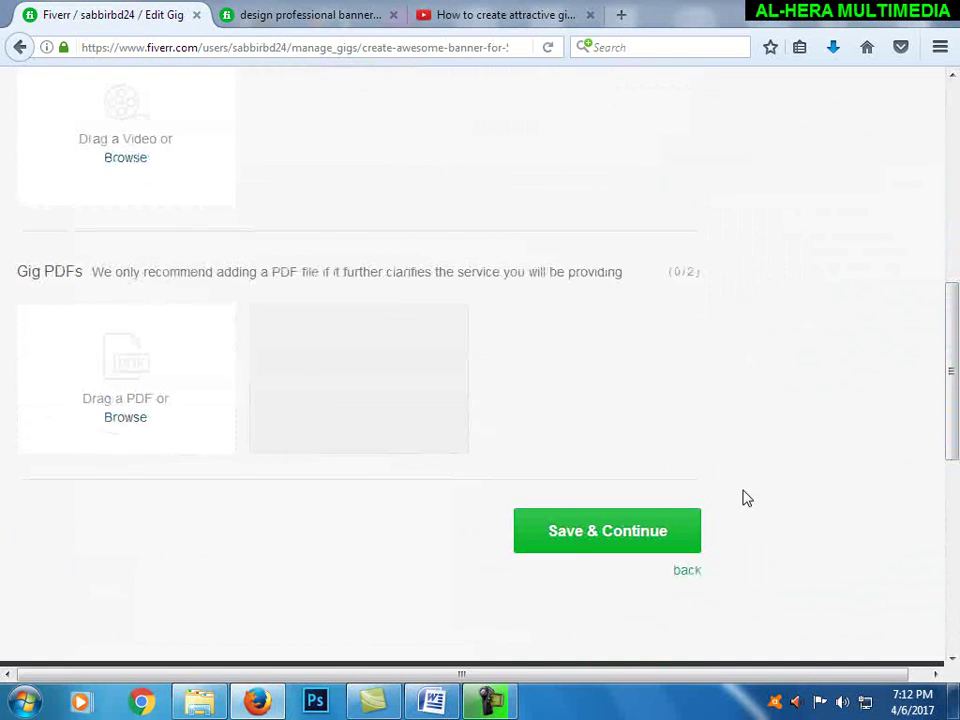
pyautogui.click(572, 536)
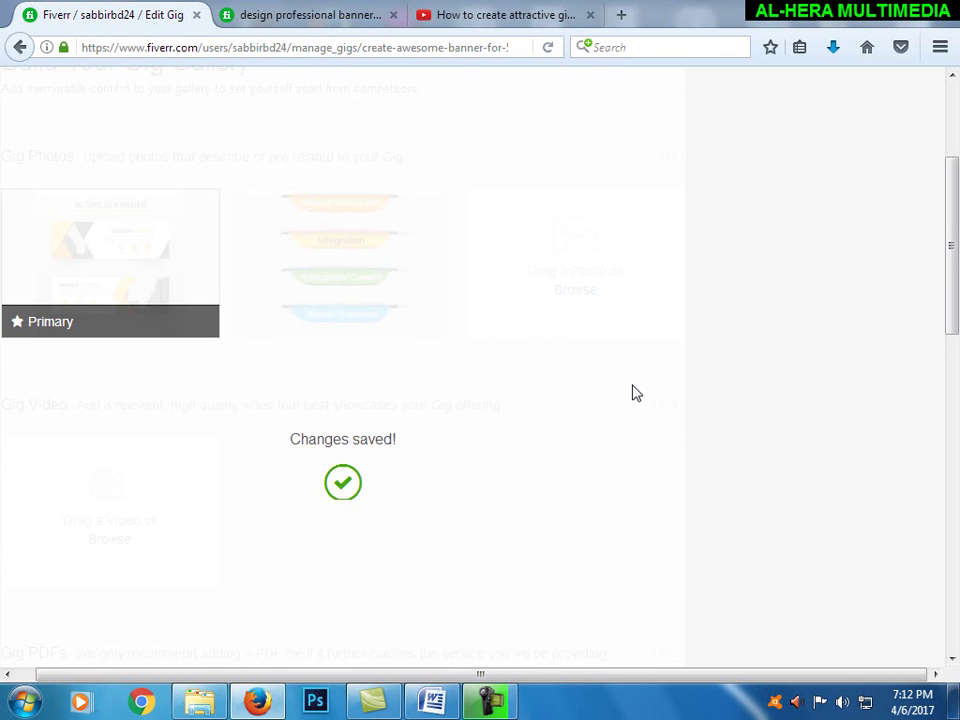
pyautogui.scroll(3, 600, 375)
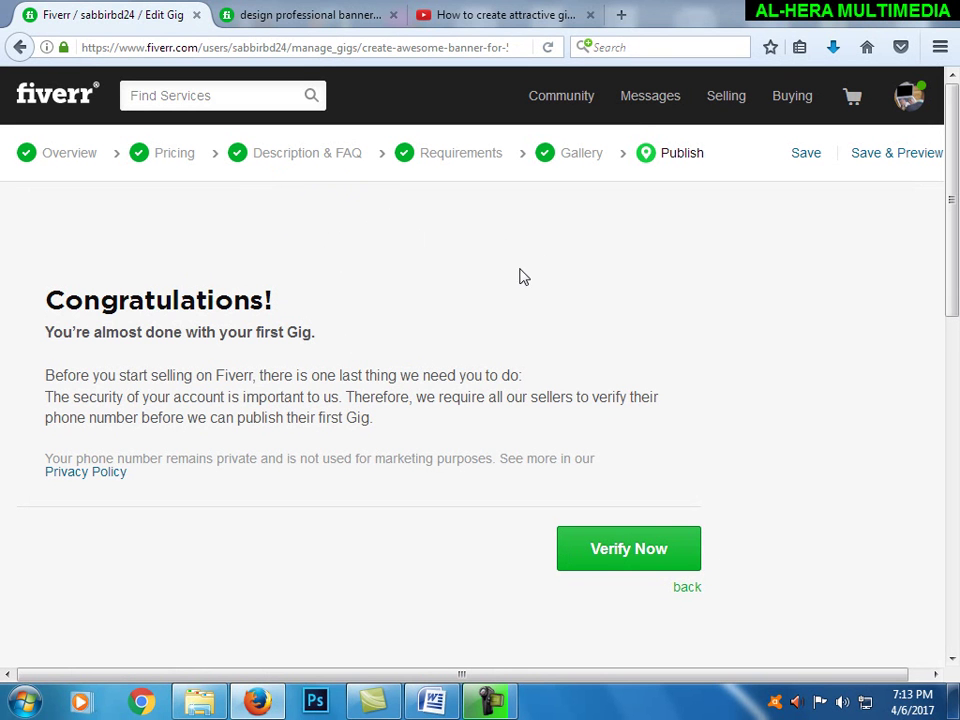
pyautogui.click(300, 15)
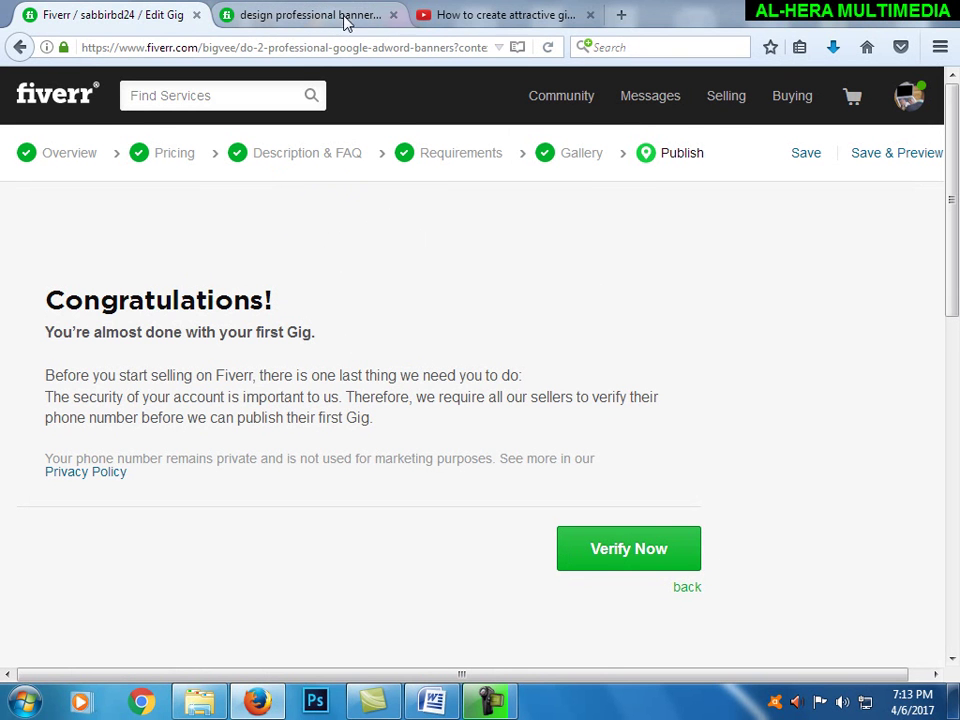
pyautogui.scroll(3, 957, 195)
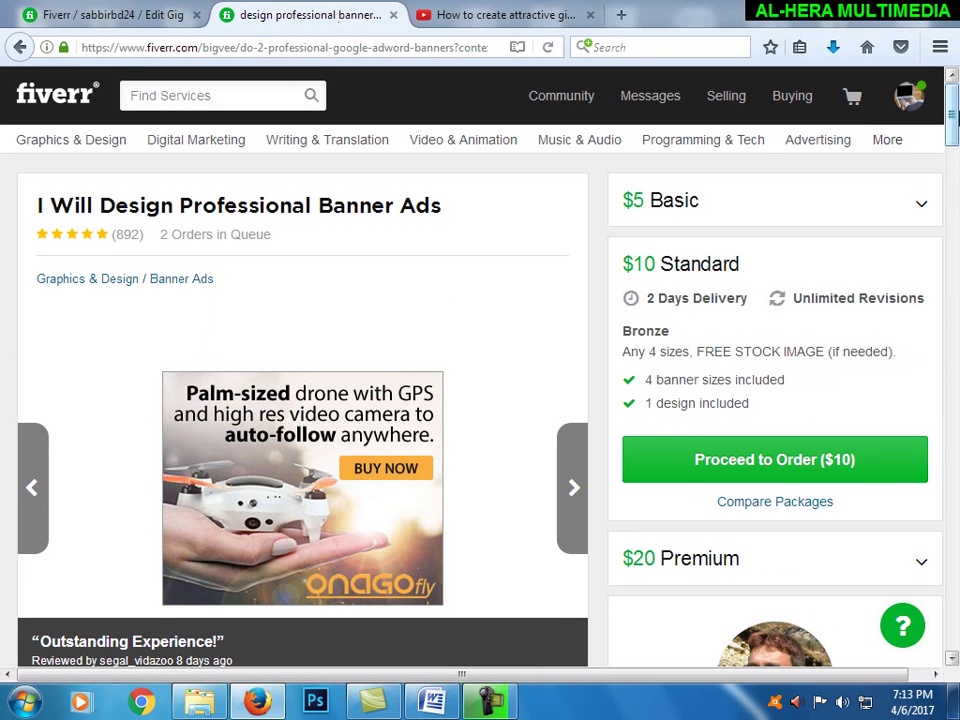
pyautogui.moveTo(951, 122); pyautogui.dragTo(955, 172)
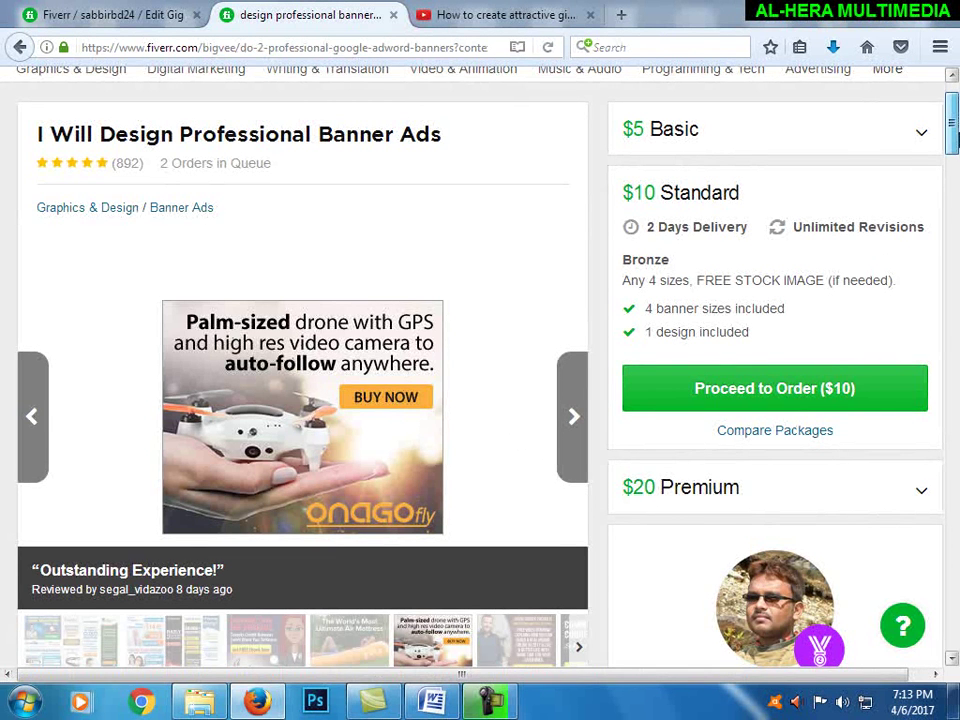
pyautogui.scroll(1, 952, 128)
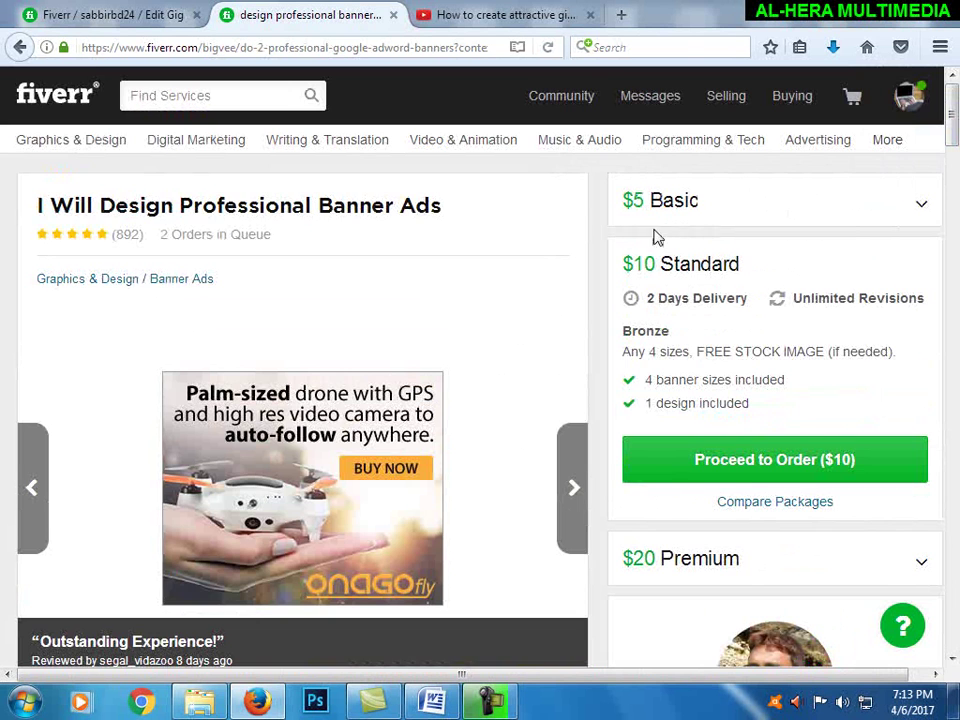
pyautogui.scroll(-3, 952, 120)
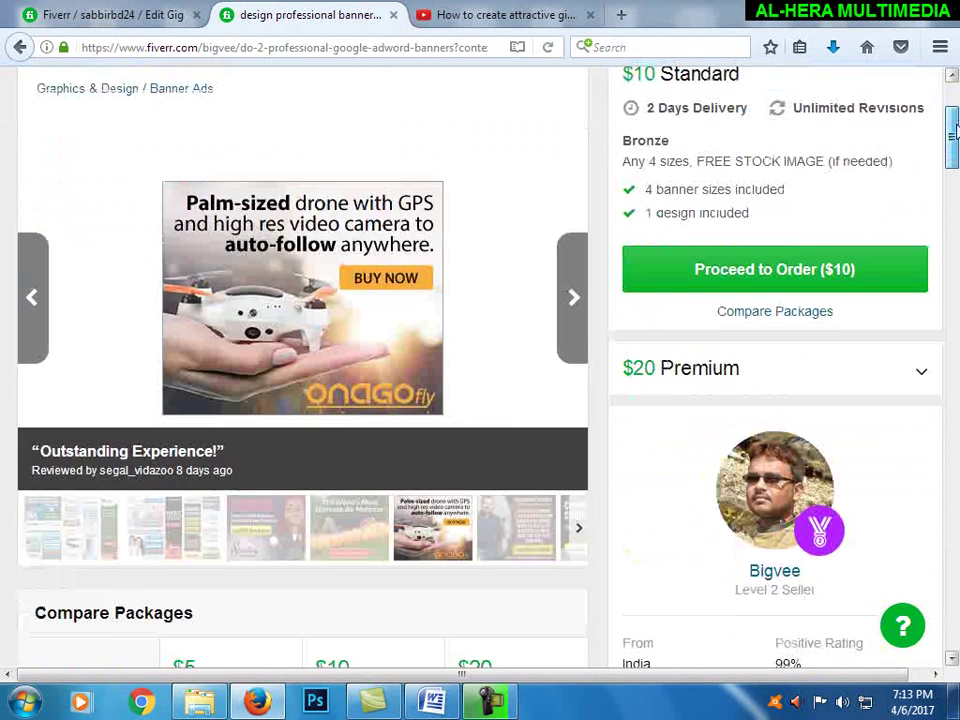
pyautogui.scroll(2, 952, 128)
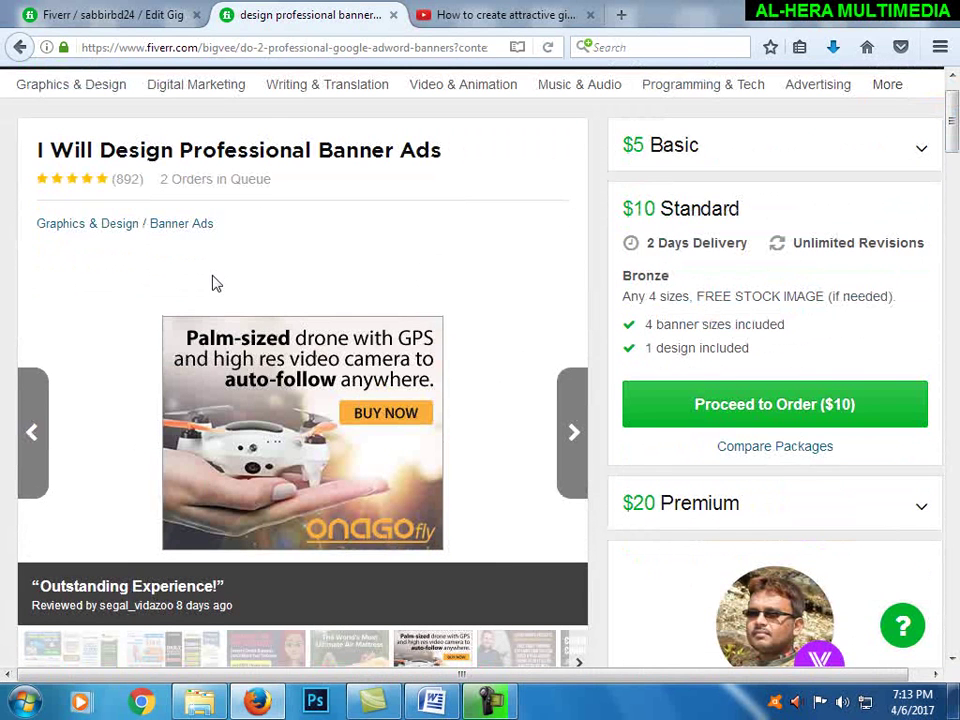
pyautogui.scroll(-1, 955, 165)
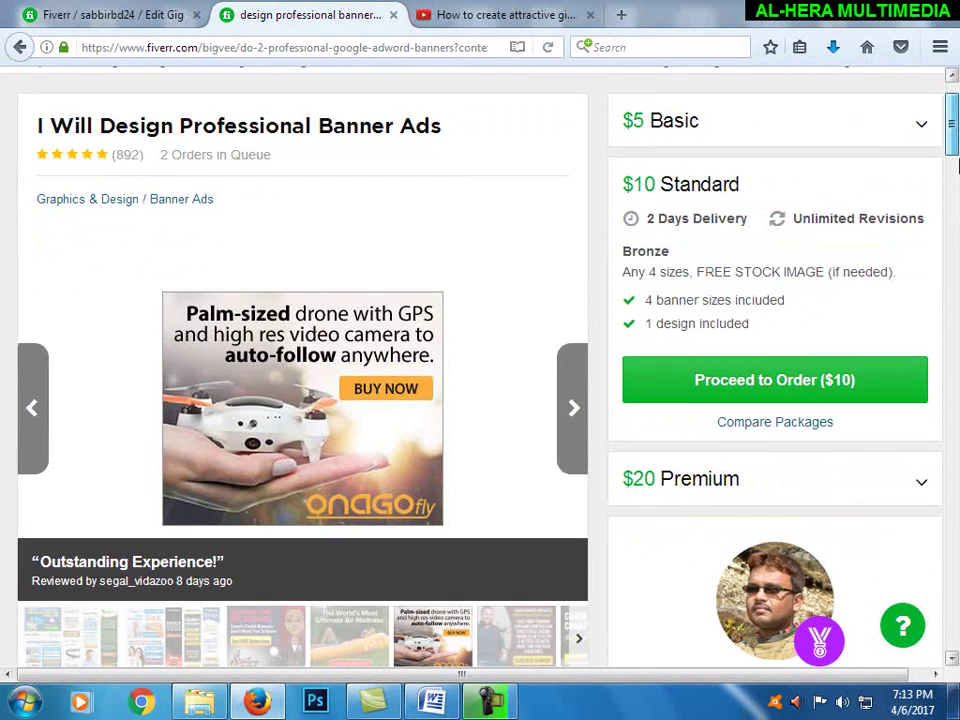
pyautogui.moveTo(955, 165); pyautogui.dragTo(955, 258)
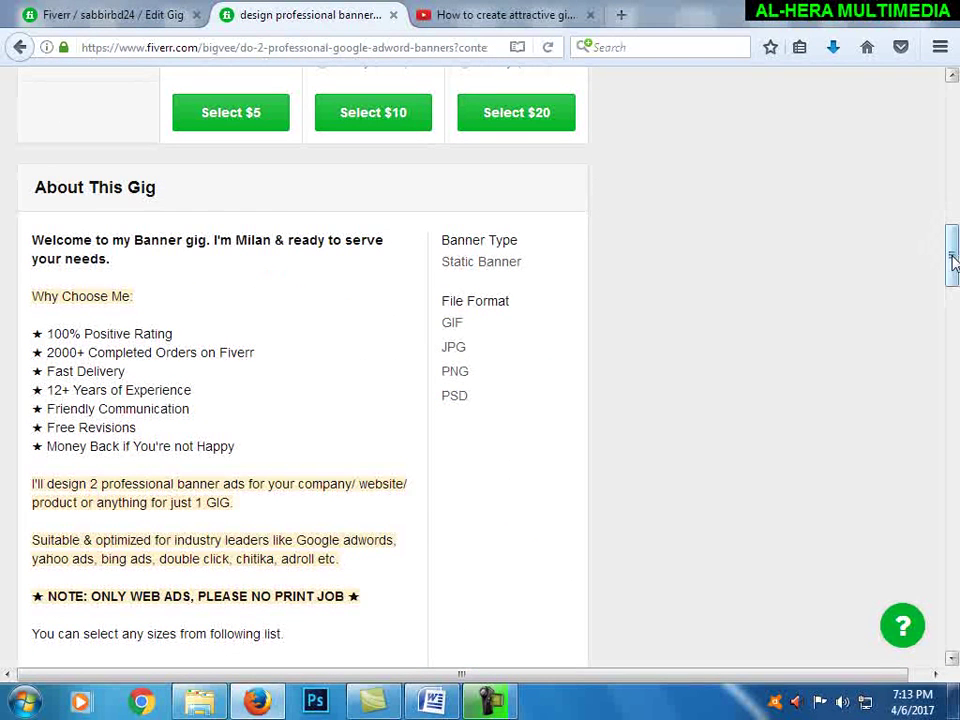
pyautogui.moveTo(954, 253); pyautogui.dragTo(953, 118)
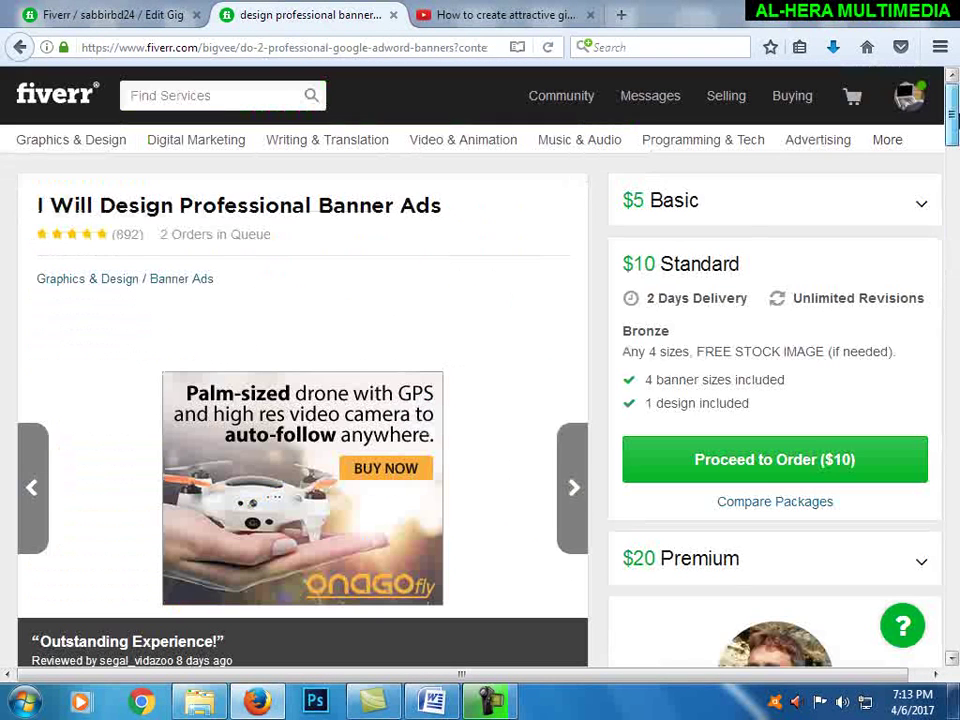
# - Back on the gig setup page, open Verify Phone Number with Bangladesh as the country
pyautogui.click(99, 17)
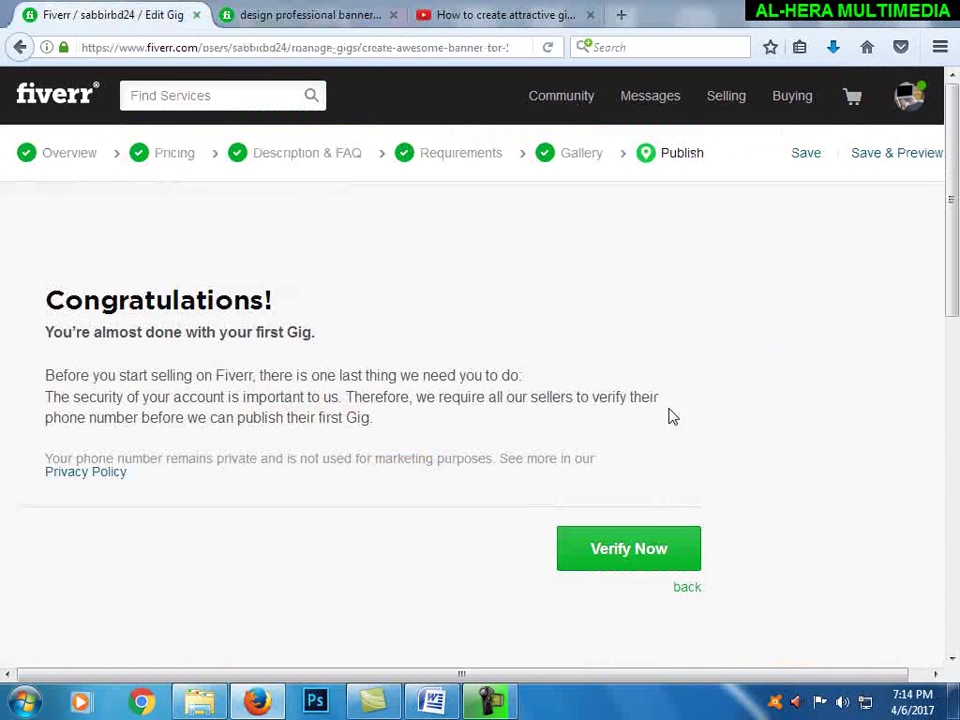
pyautogui.scroll(-4, 957, 305)
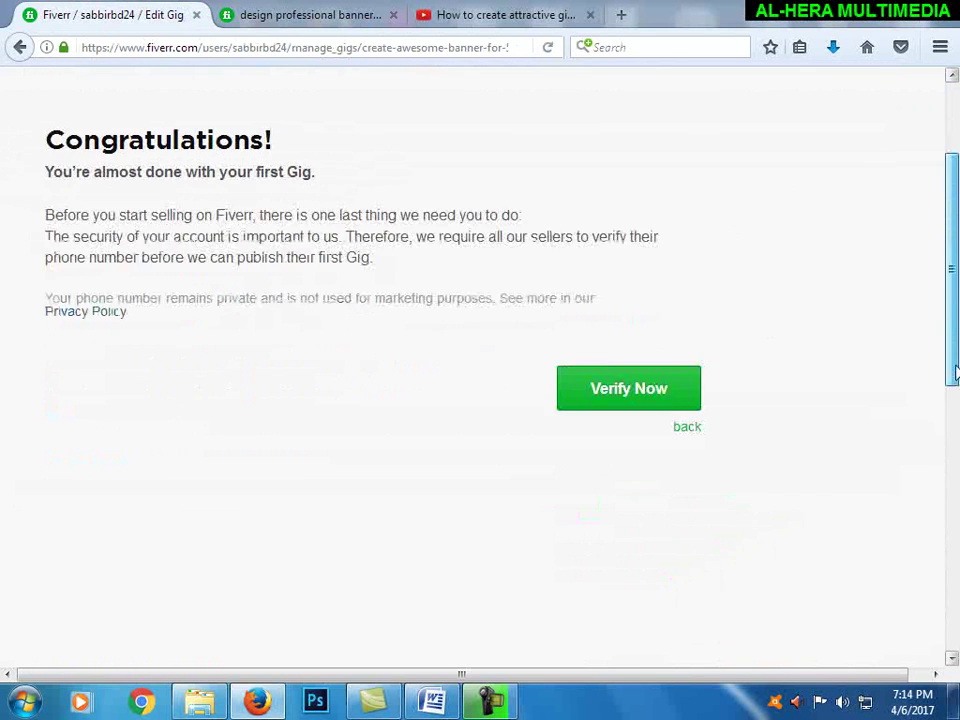
pyautogui.scroll(3, 99, 264)
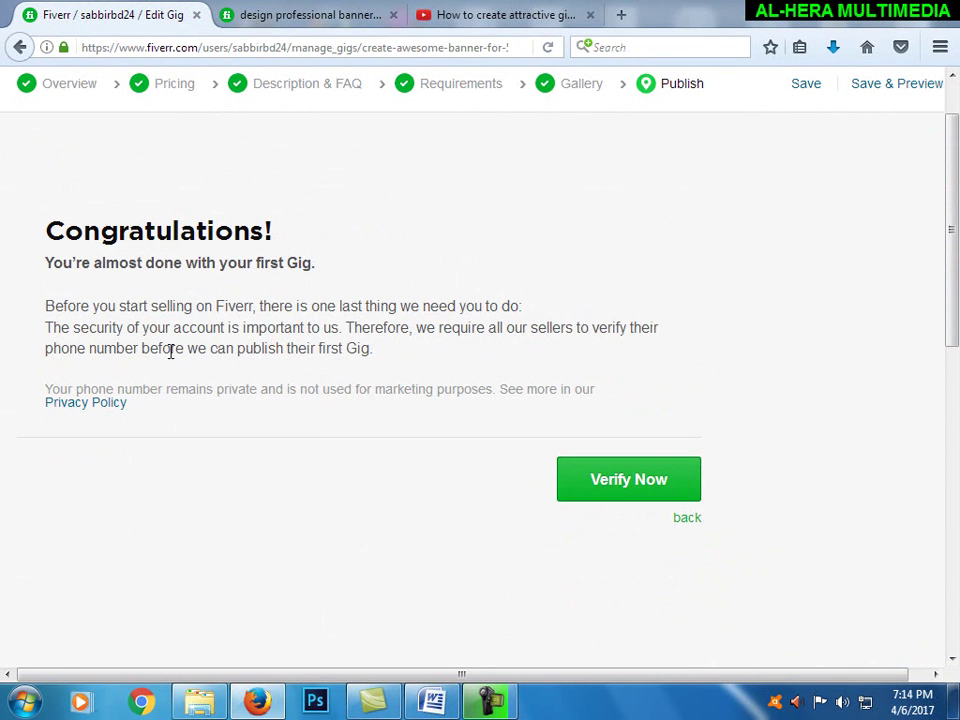
pyautogui.click(611, 495)
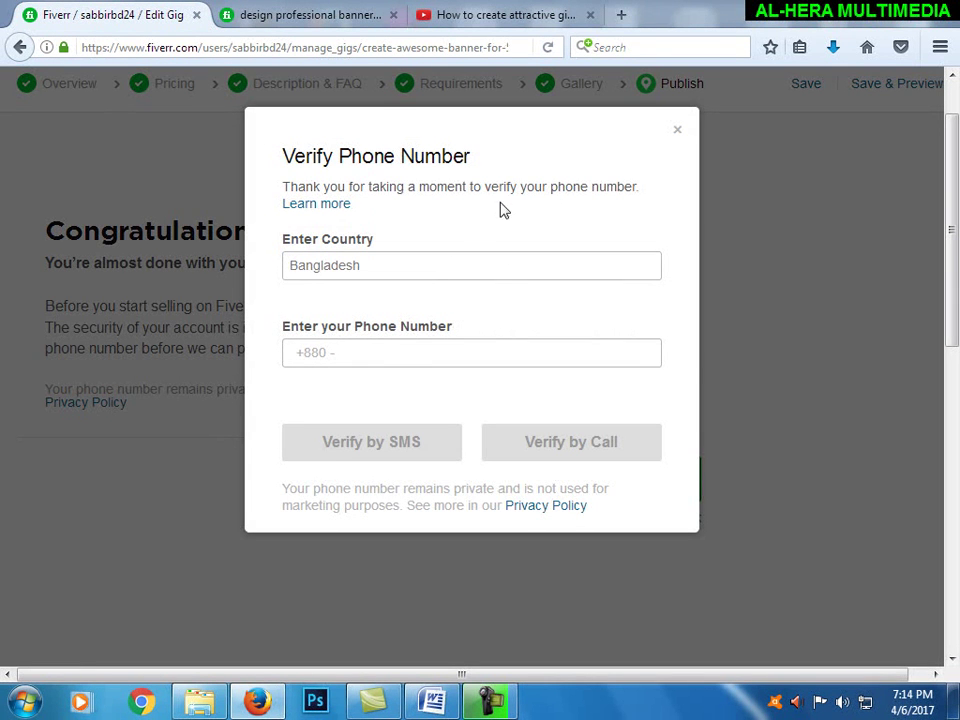
# - Enter the phone number and request a verification code by text message
pyautogui.click(360, 354)
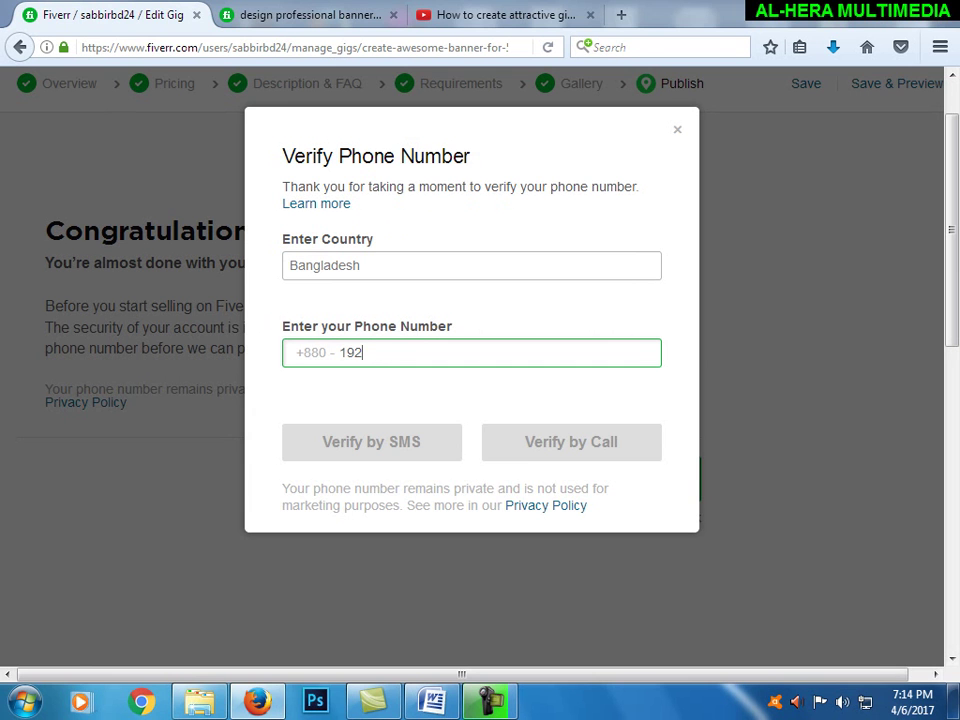
pyautogui.write('6193244')
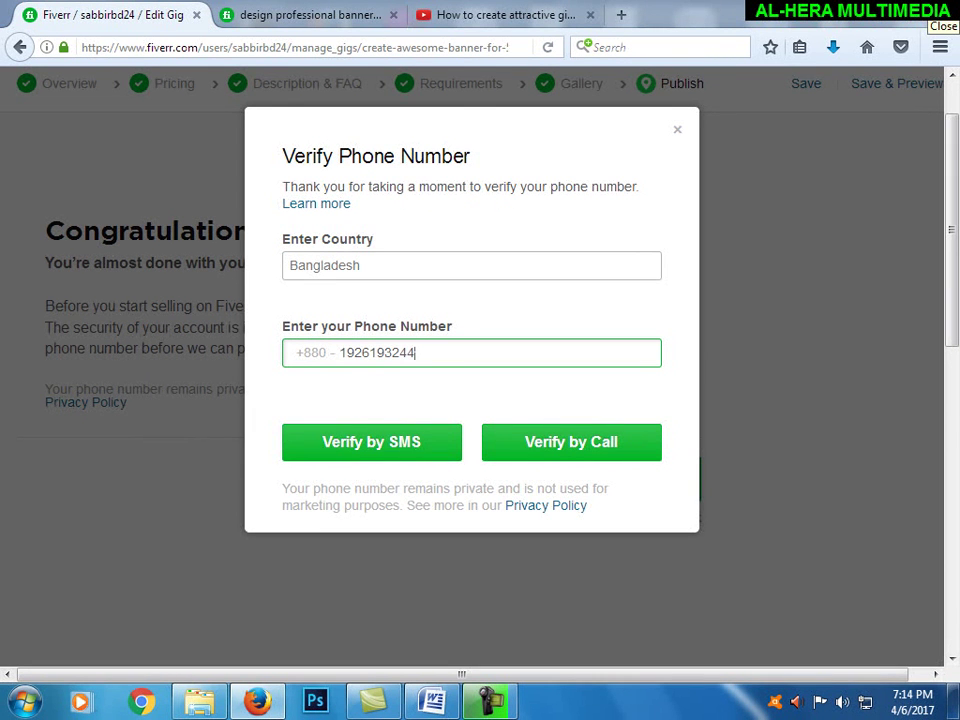
pyautogui.click(362, 450)
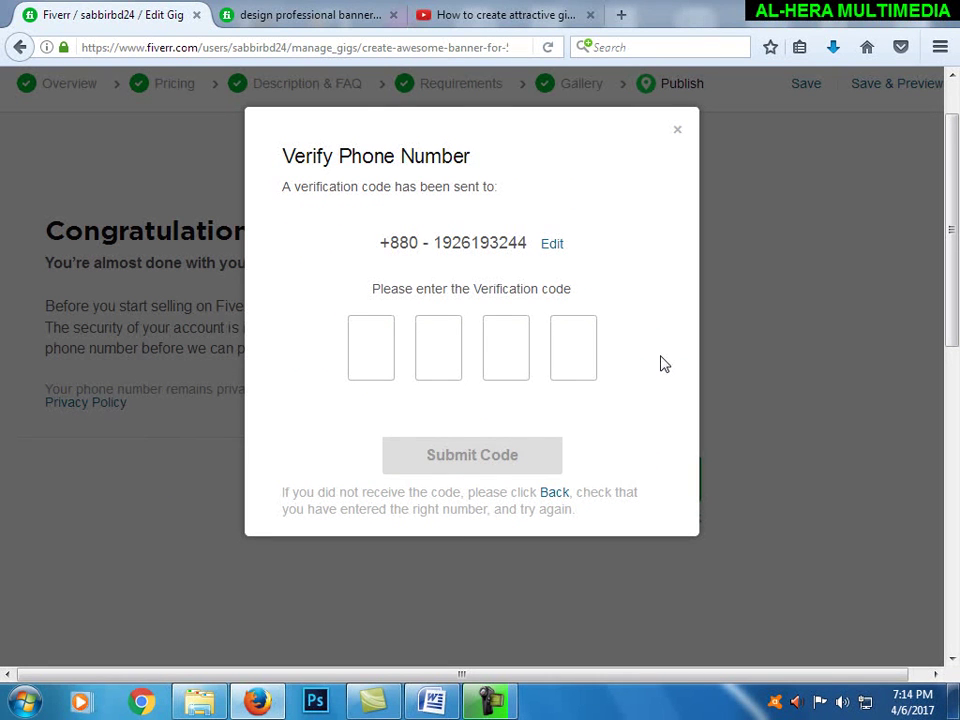
# - Enter the 4-digit code received and submit it
pyautogui.click(376, 350)
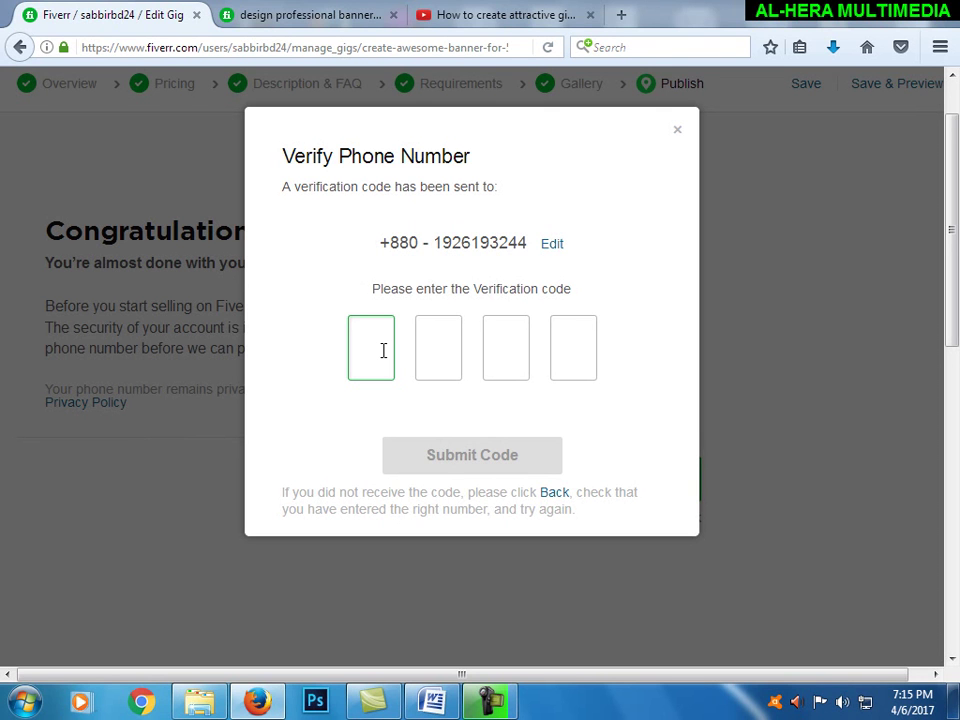
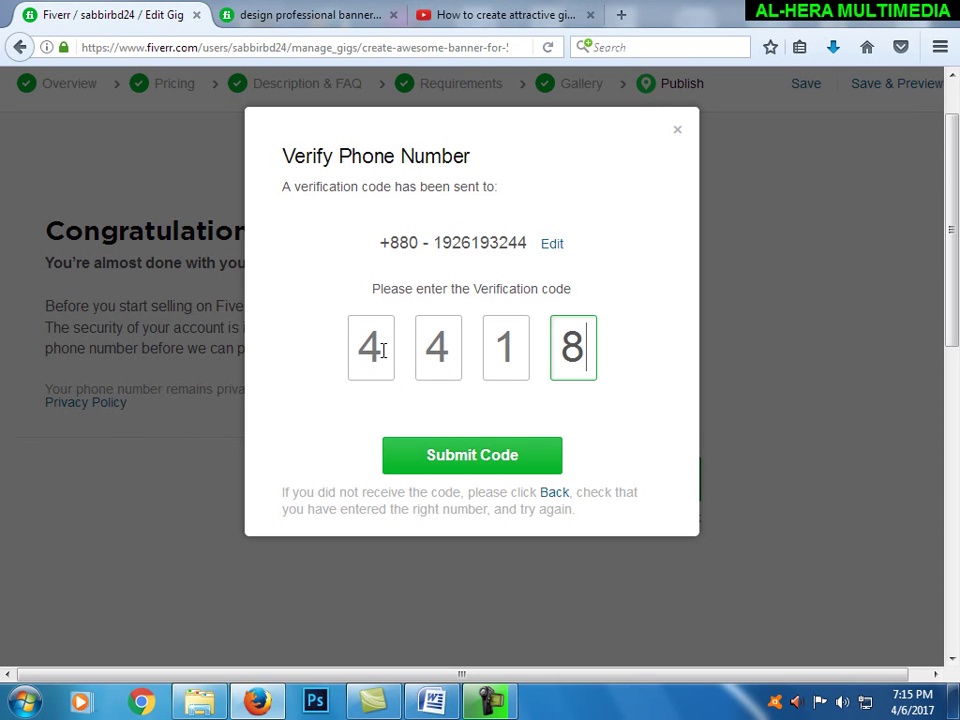
pyautogui.click(471, 458)
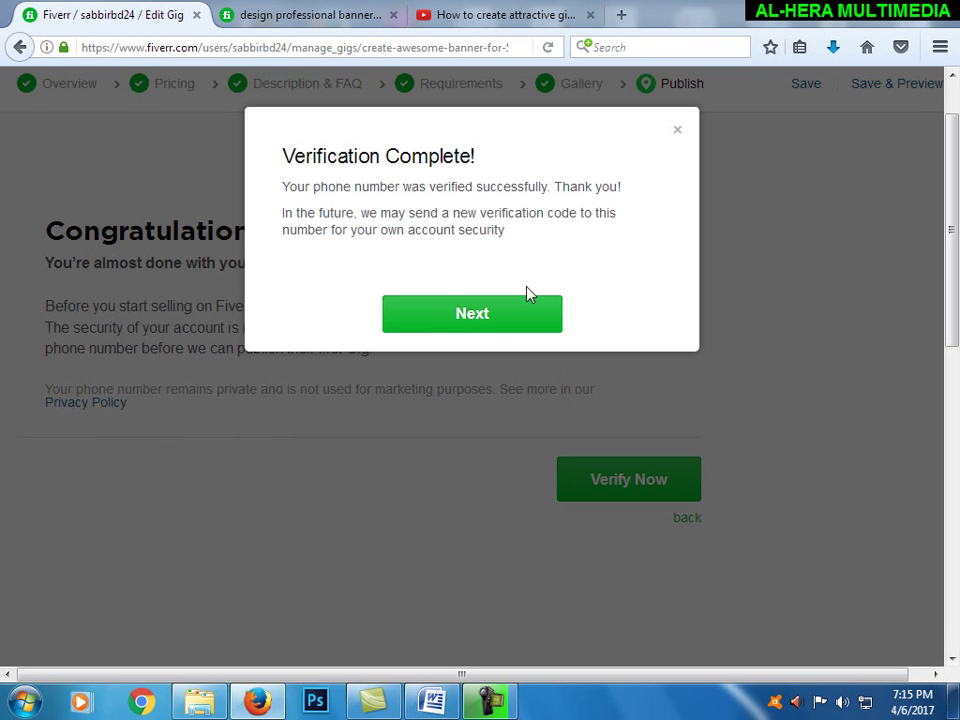
# - Set 'What was your childhood nickname?' as the security question, enter the answer, and finish
pyautogui.click(466, 327)
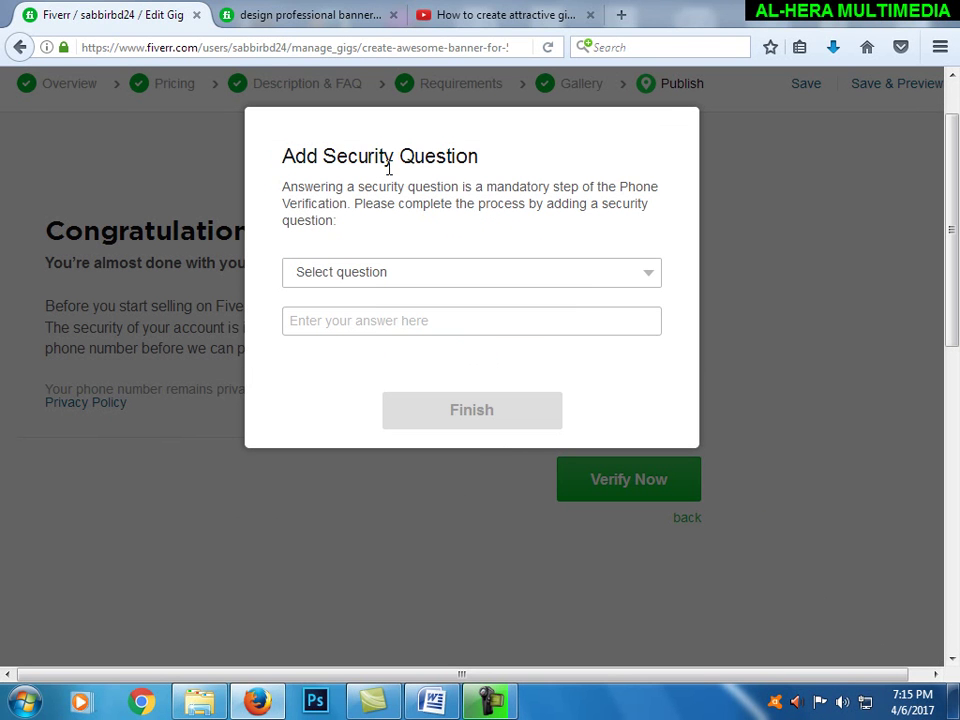
pyautogui.click(603, 284)
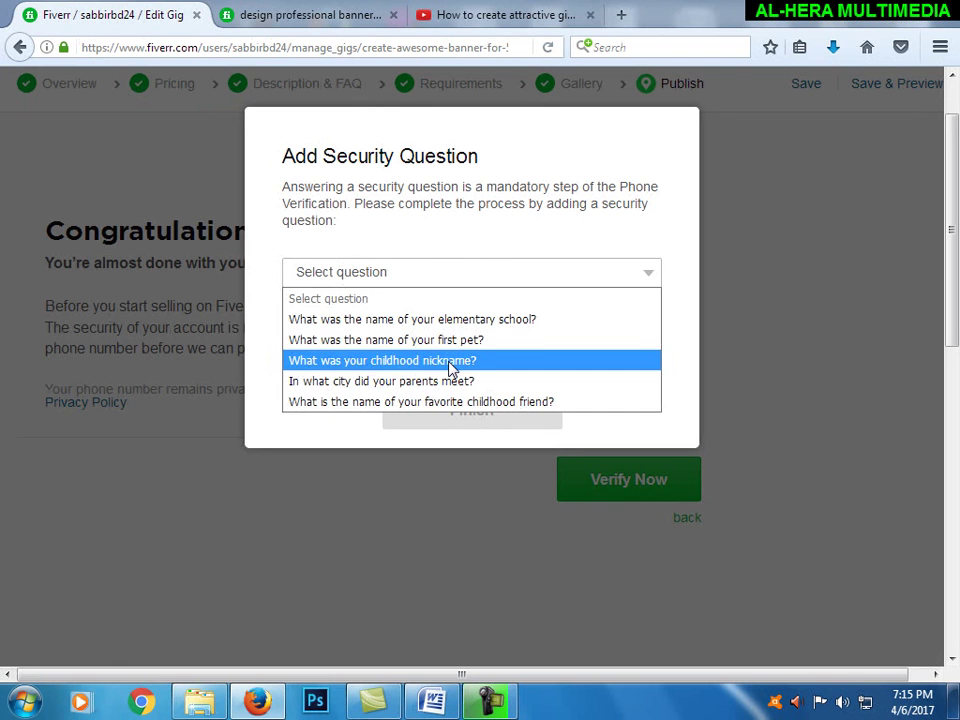
pyautogui.click(450, 362)
pyautogui.click(429, 316)
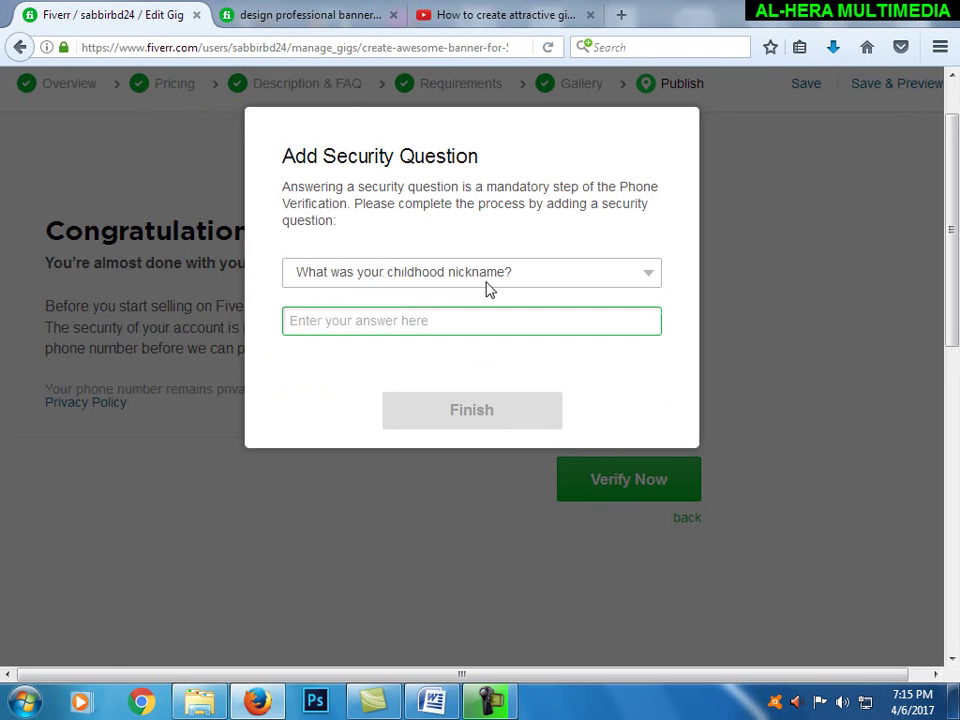
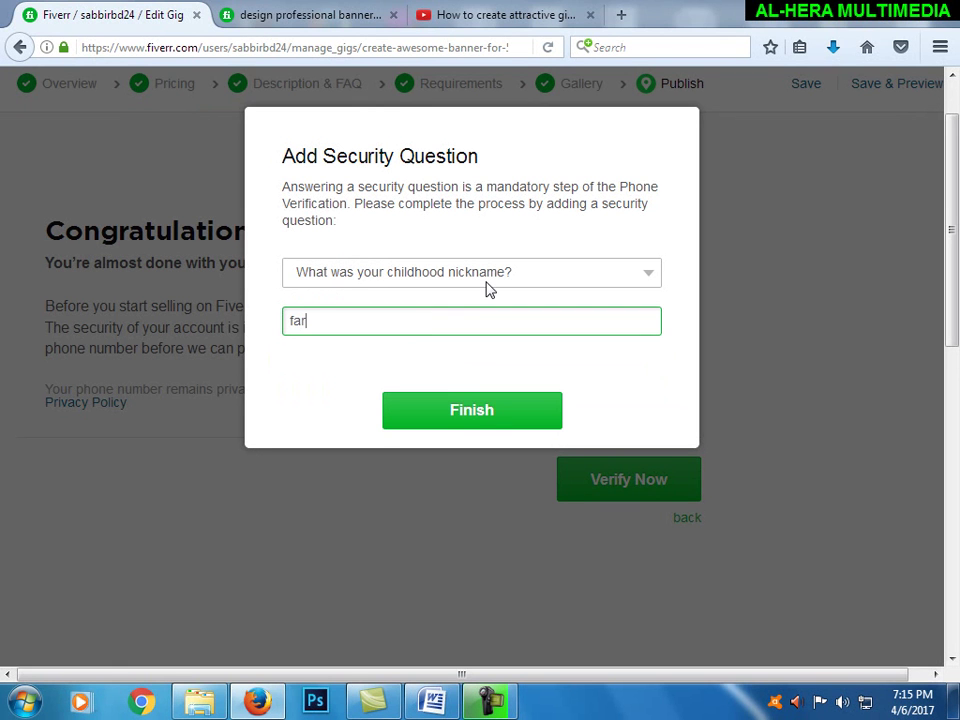
pyautogui.click(437, 408)
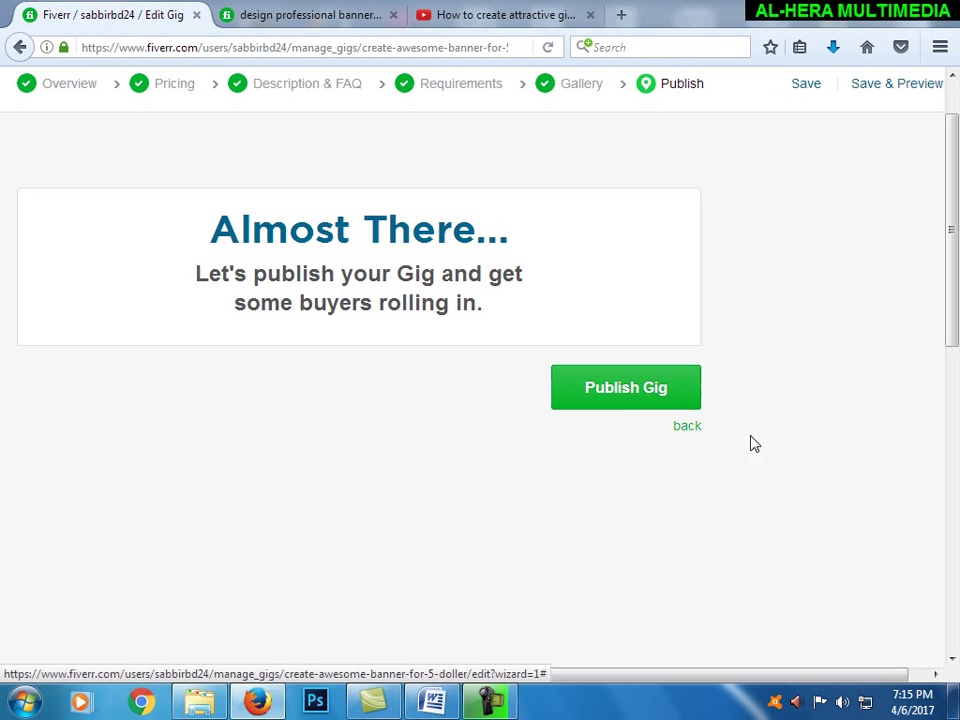
# - Publish the banner gig, copy its share URL, and close the success panel with Done
pyautogui.click(615, 402)
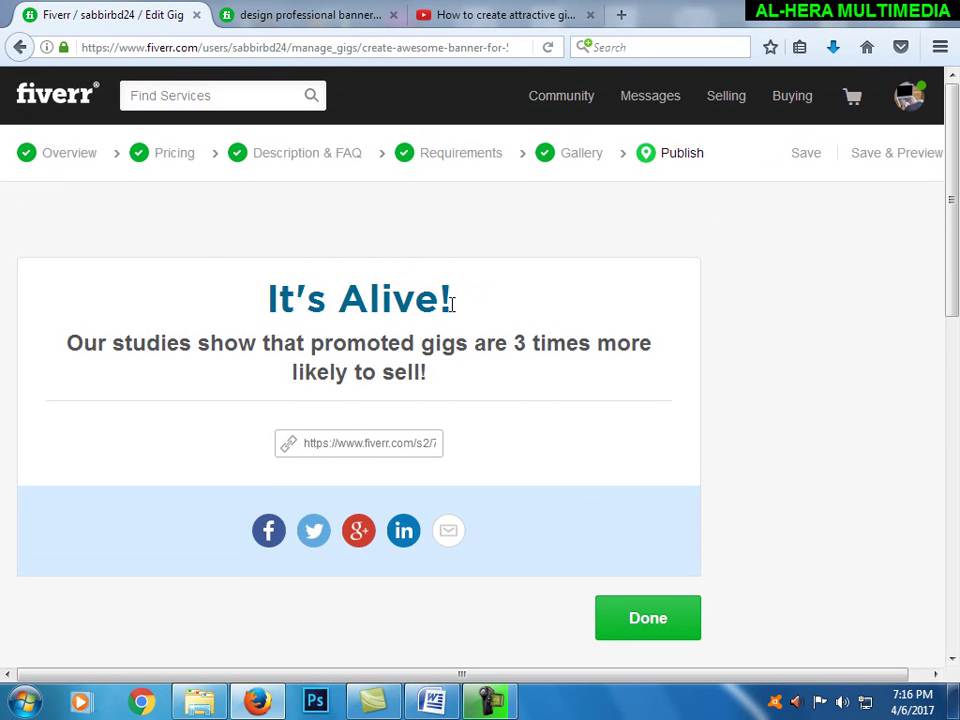
pyautogui.click(370, 443)
pyautogui.moveTo(306, 445); pyautogui.dragTo(551, 465)
pyautogui.rightClick(375, 444)
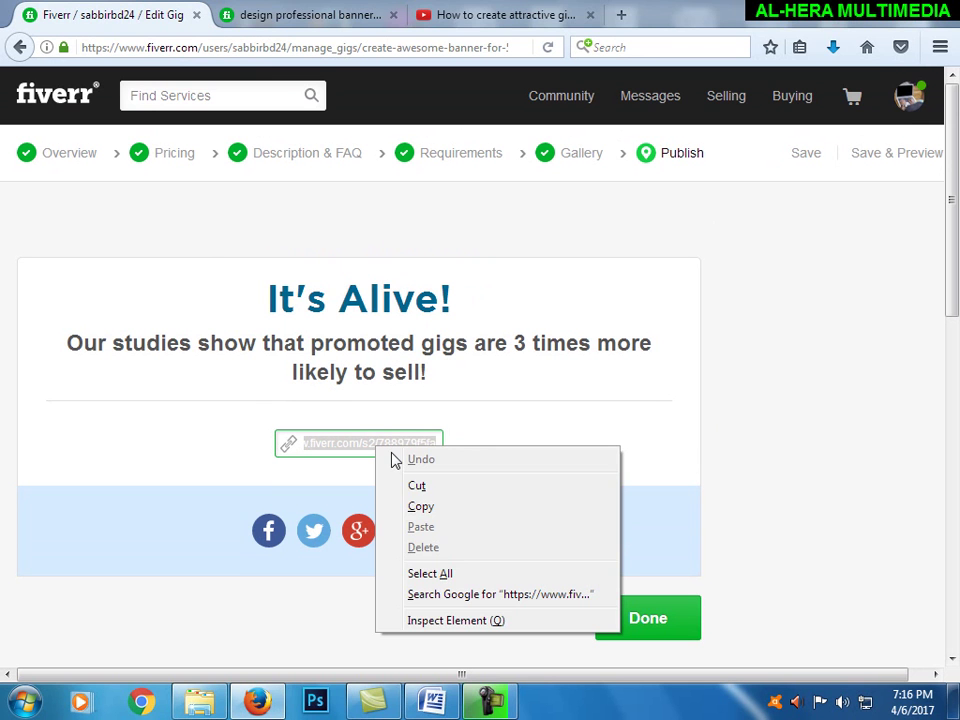
pyautogui.click(416, 506)
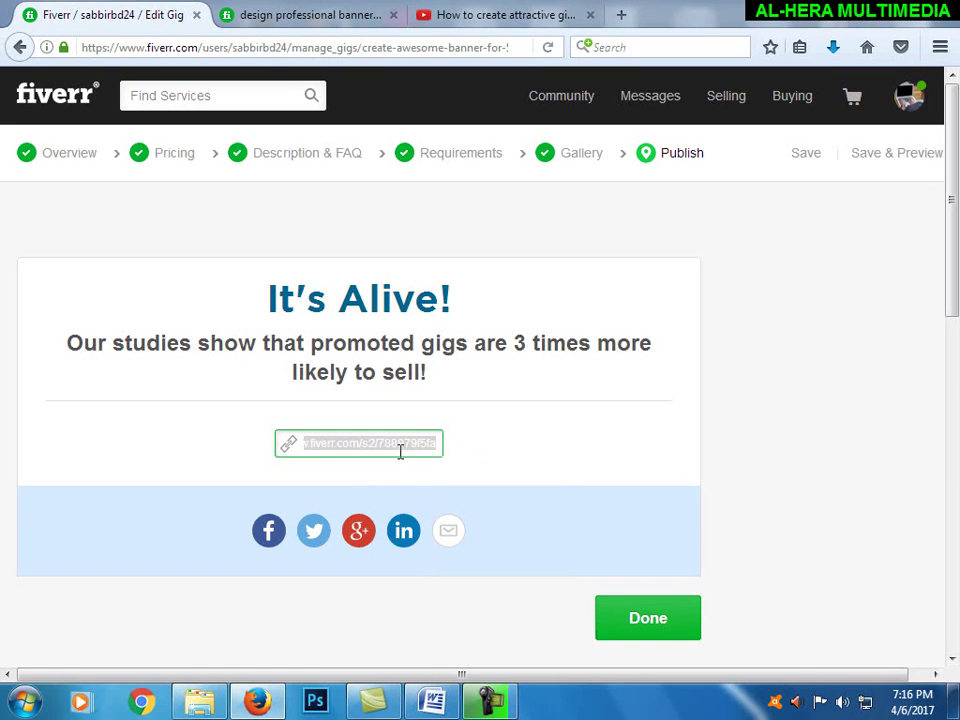
pyautogui.click(640, 620)
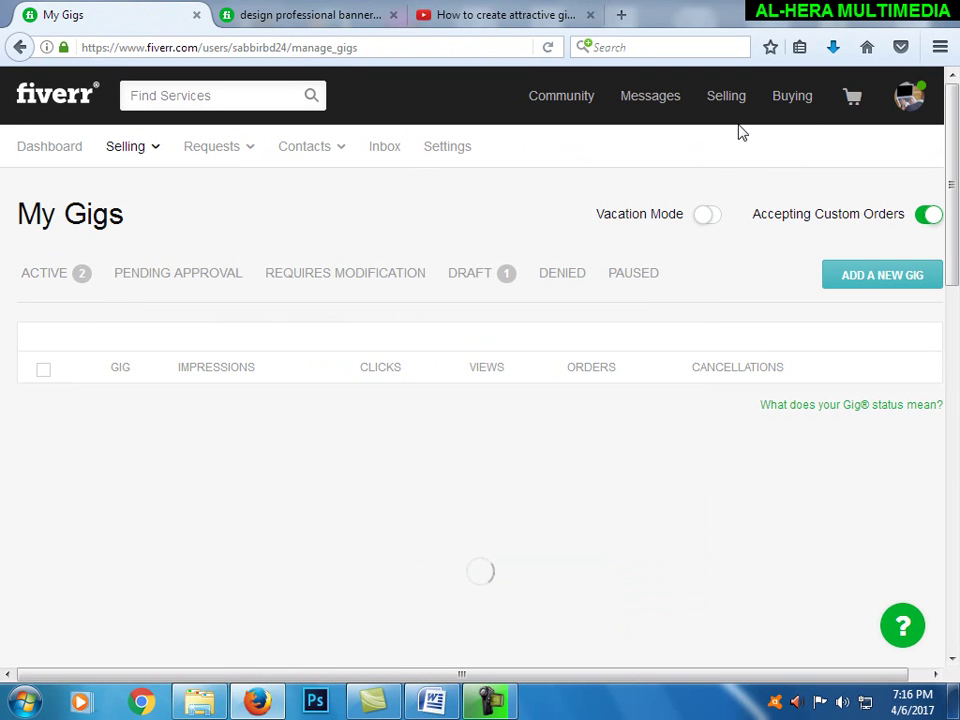
# - Expand the 'create awesome banner for 5 doller' gig row to check its Active status and details
pyautogui.click(792, 95)
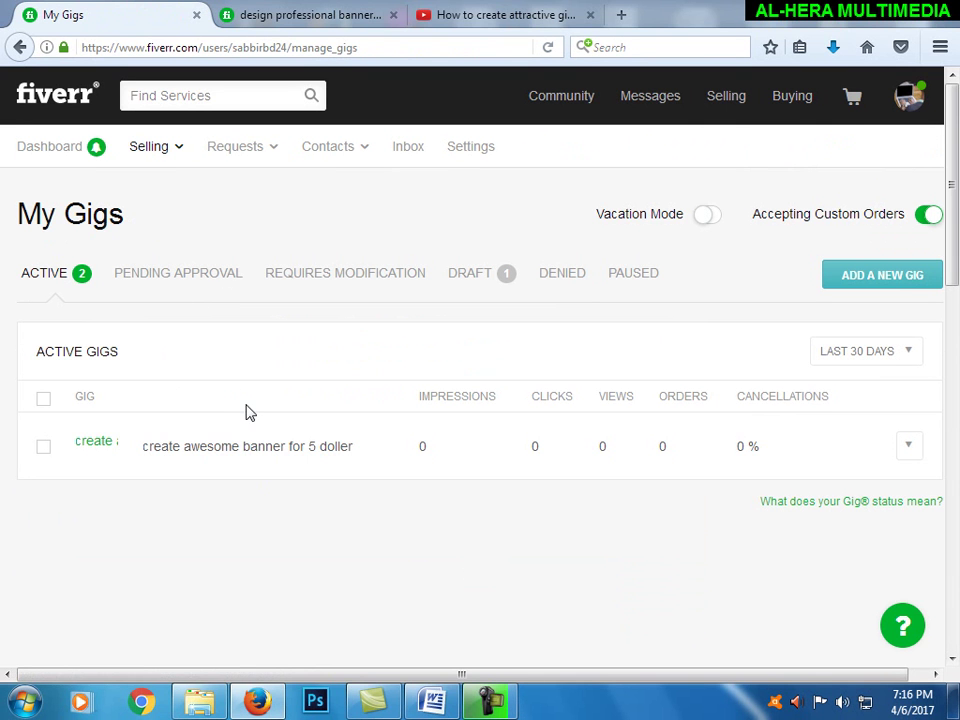
pyautogui.click(214, 454)
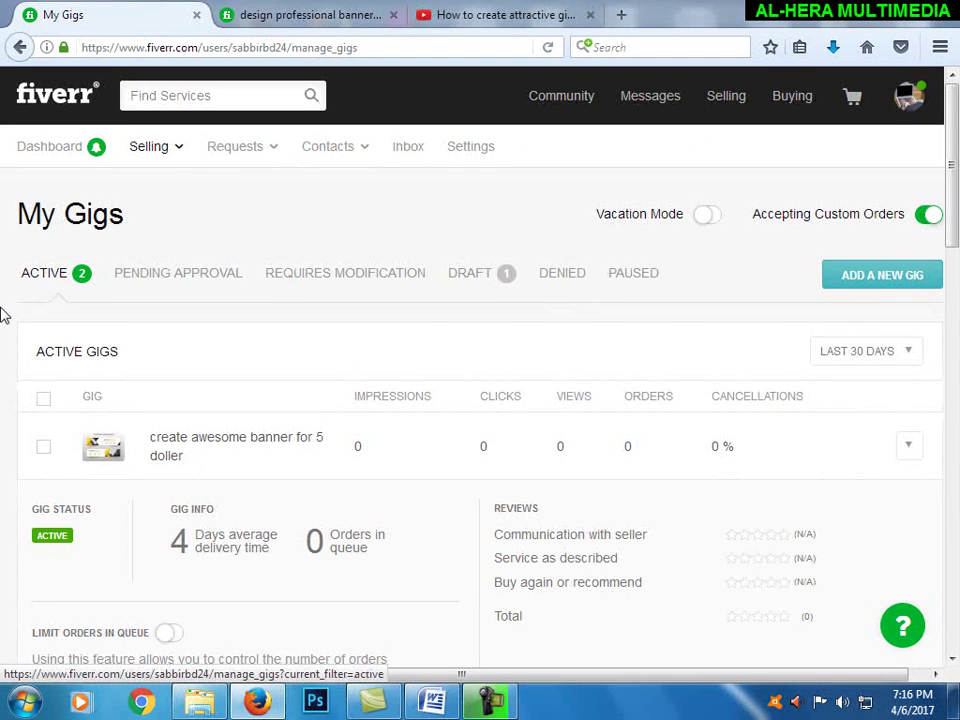
pyautogui.scroll(-2, 25, 305)
pyautogui.scroll(2, 31, 305)
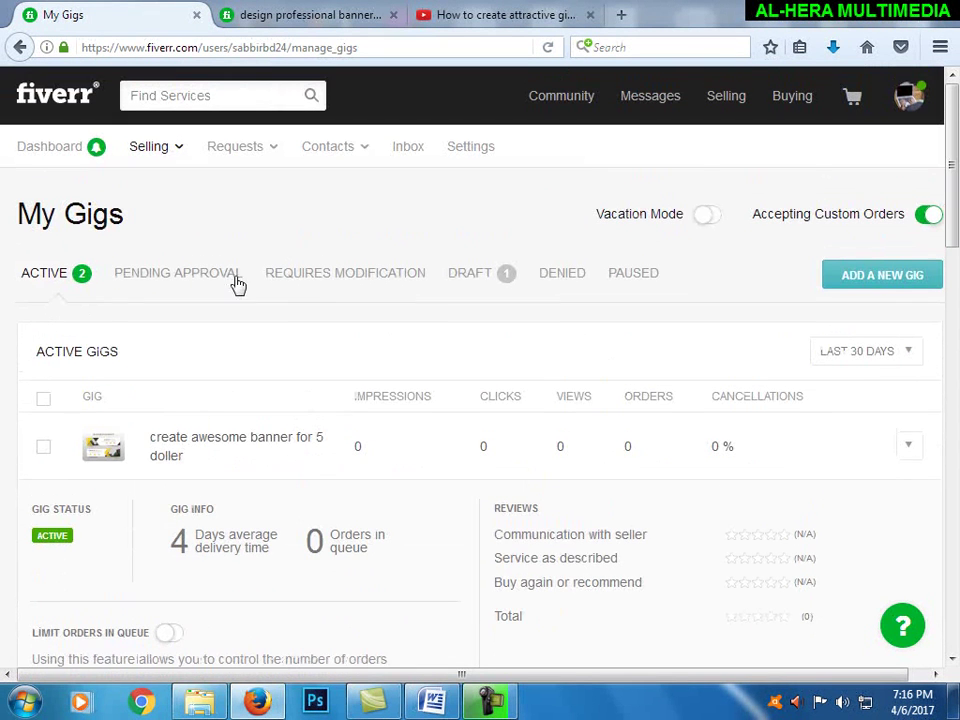
pyautogui.click(218, 451)
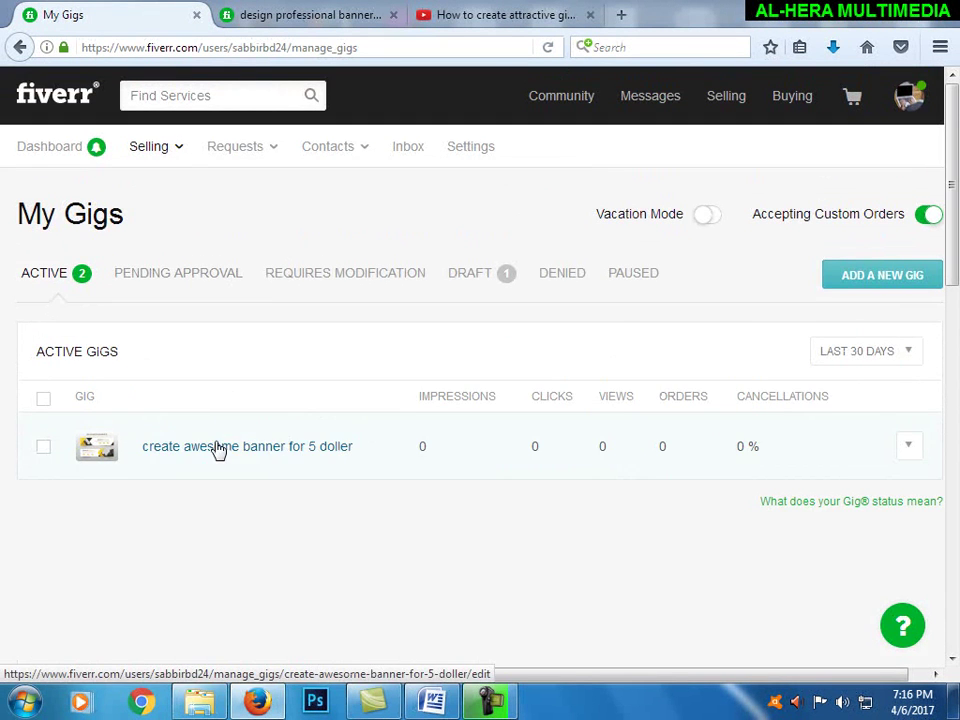
pyautogui.click(284, 460)
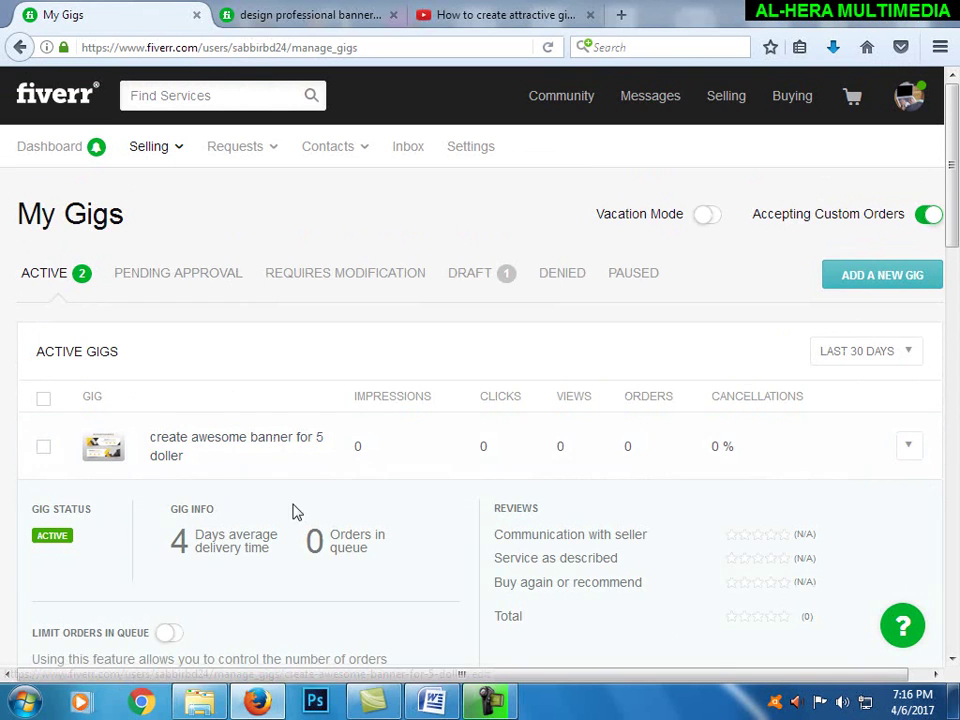
pyautogui.scroll(-2, 352, 448)
pyautogui.scroll(-4, 352, 443)
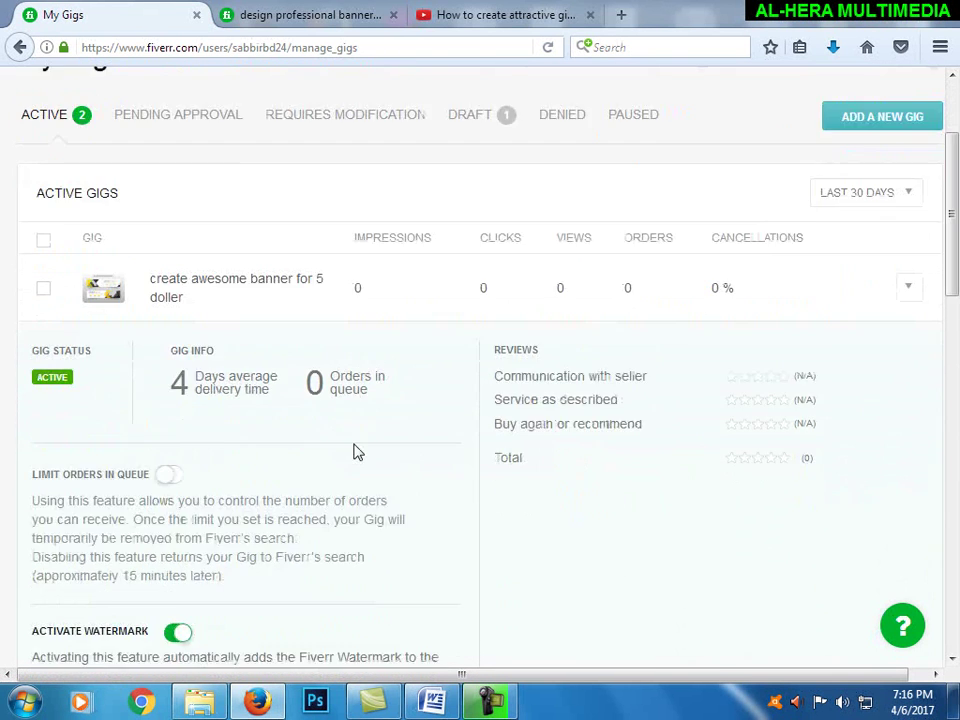
pyautogui.scroll(-4, 356, 450)
pyautogui.scroll(10, 358, 449)
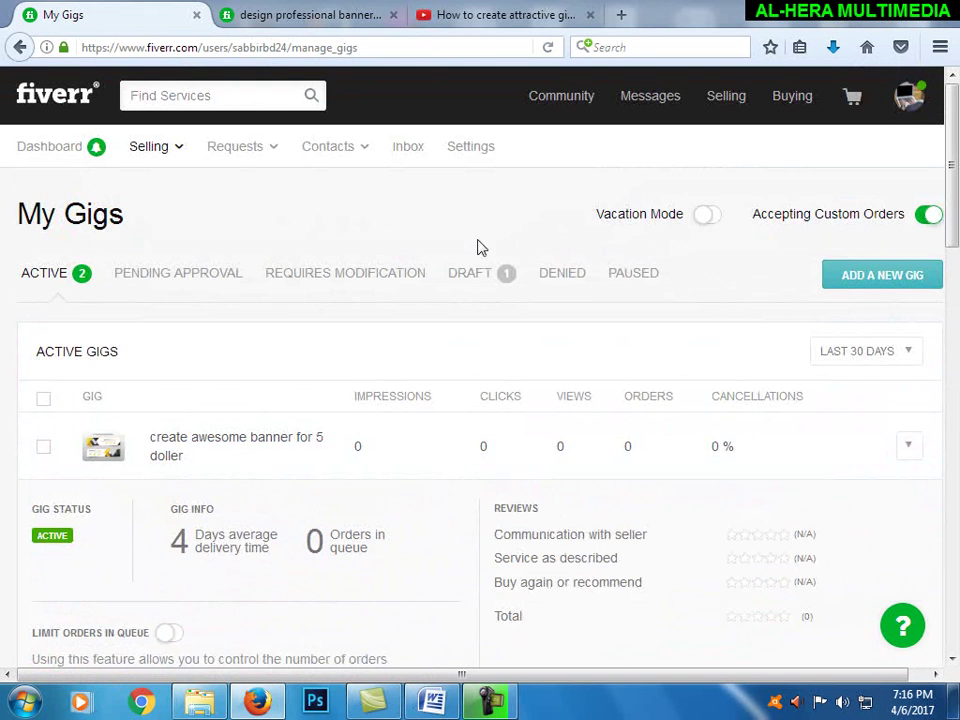
pyautogui.scroll(-2, 557, 222)
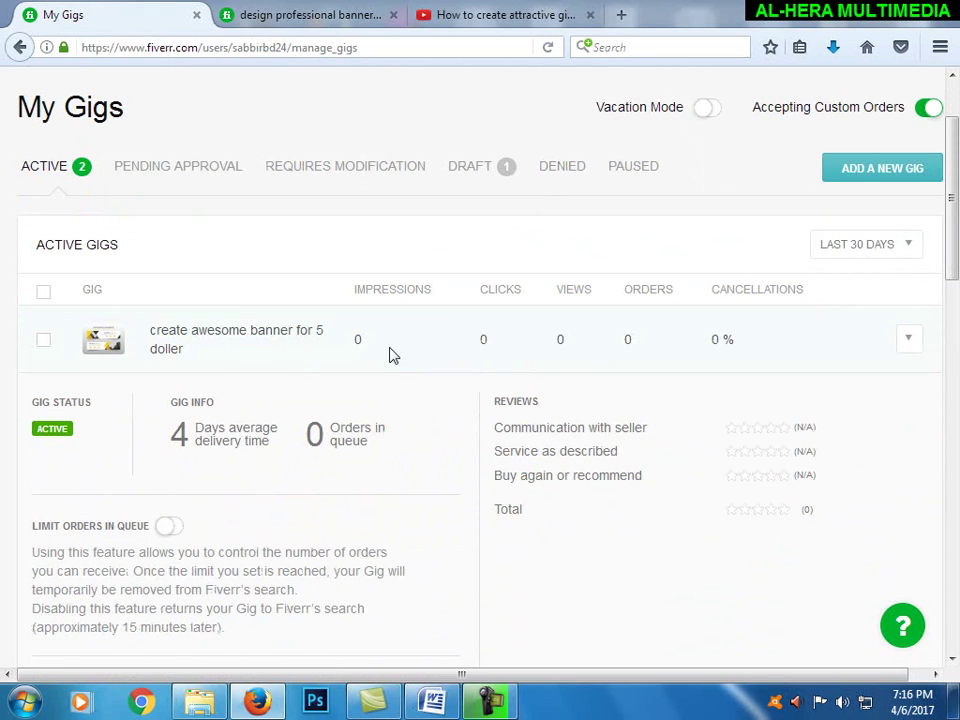
# - In the second tab, load the copied share link for the published banner gig
pyautogui.click(325, 23)
pyautogui.rightClick(285, 48)
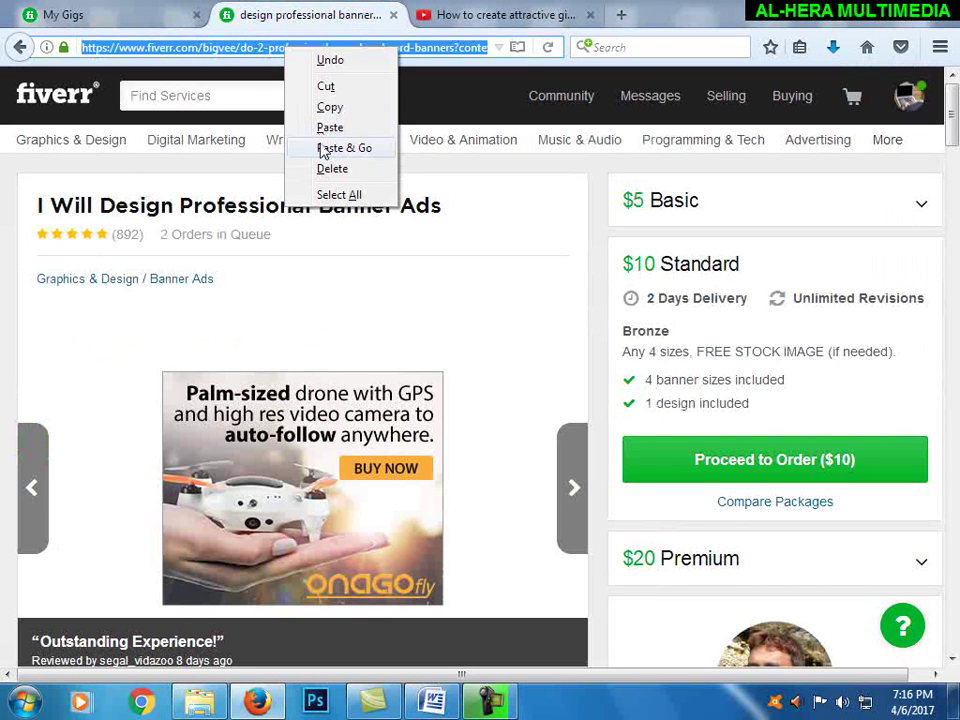
pyautogui.click(321, 148)
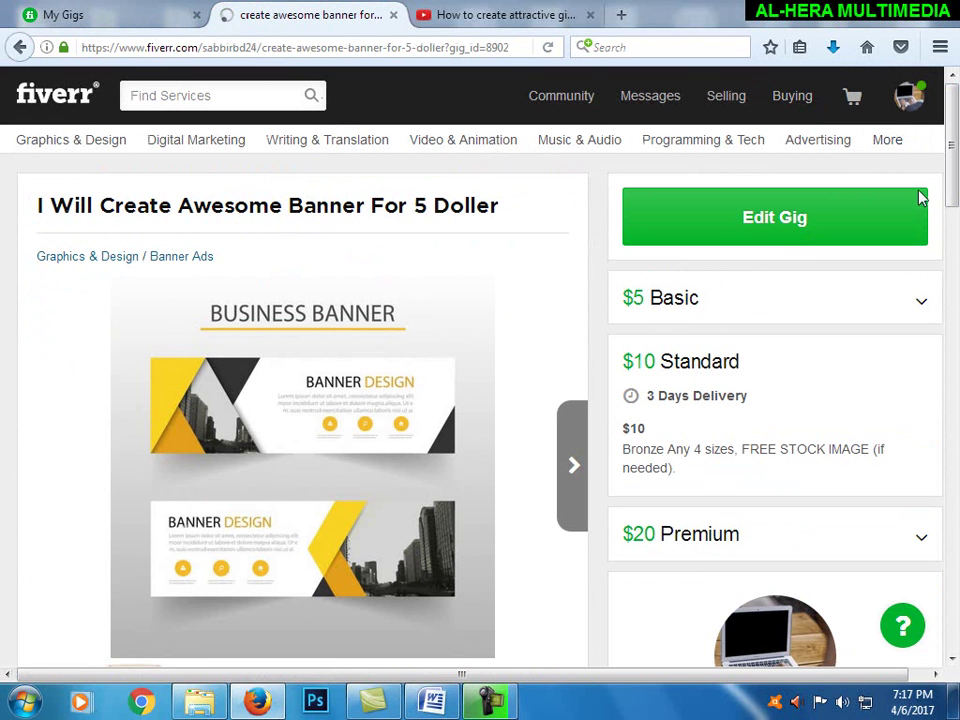
# - Browse the gig's next image and scroll through its $5, $10 and $20 packages
pyautogui.click(568, 484)
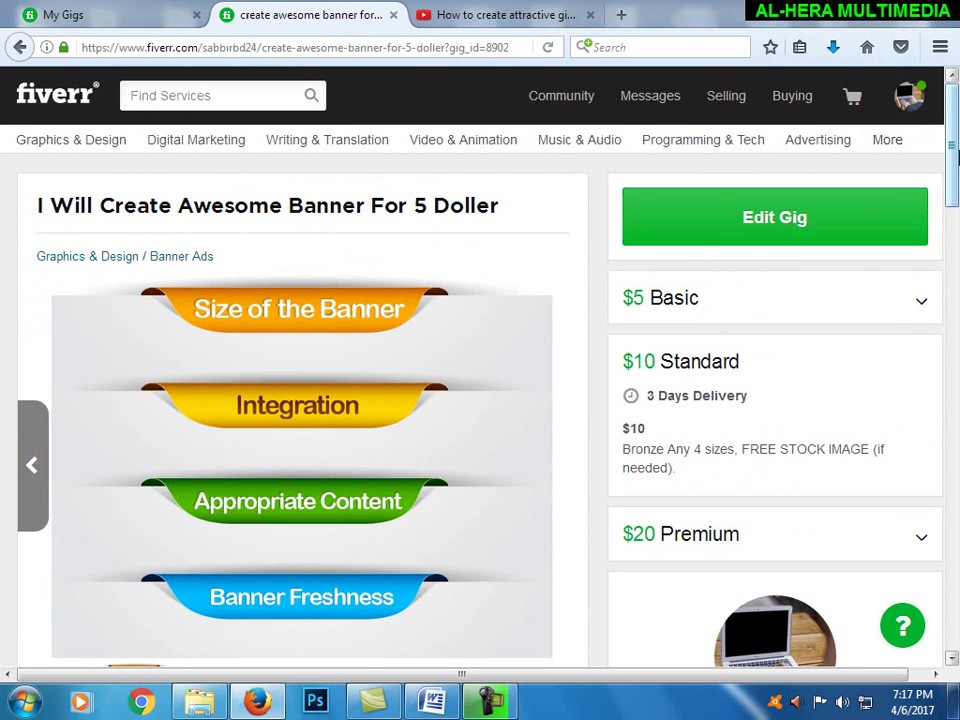
pyautogui.scroll(-1, 955, 160)
pyautogui.scroll(1, 955, 160)
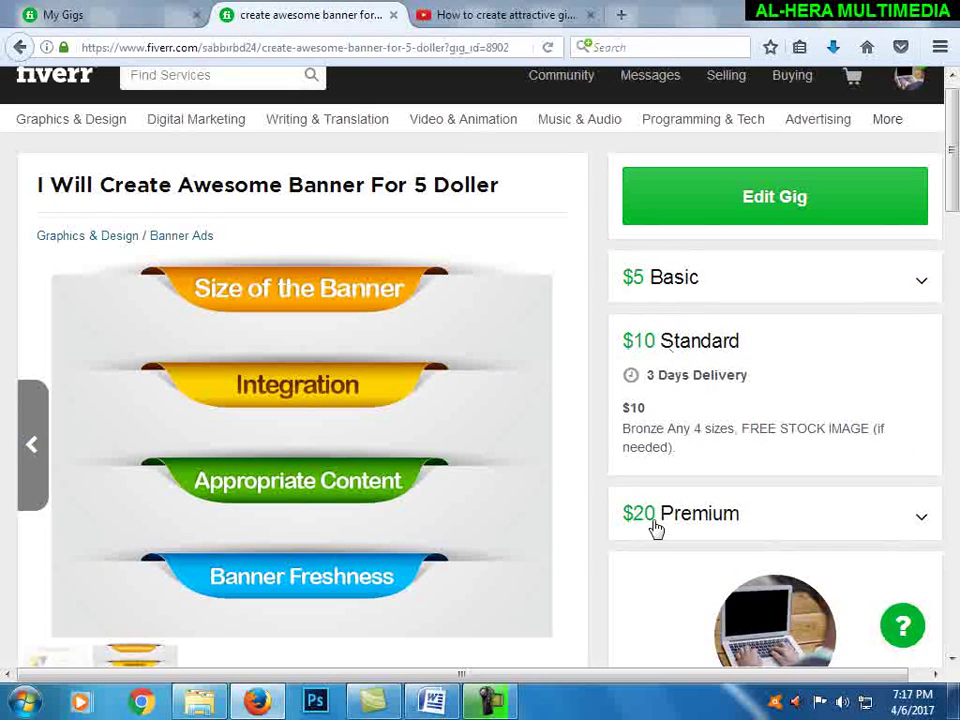
pyautogui.moveTo(955, 160); pyautogui.dragTo(955, 274)
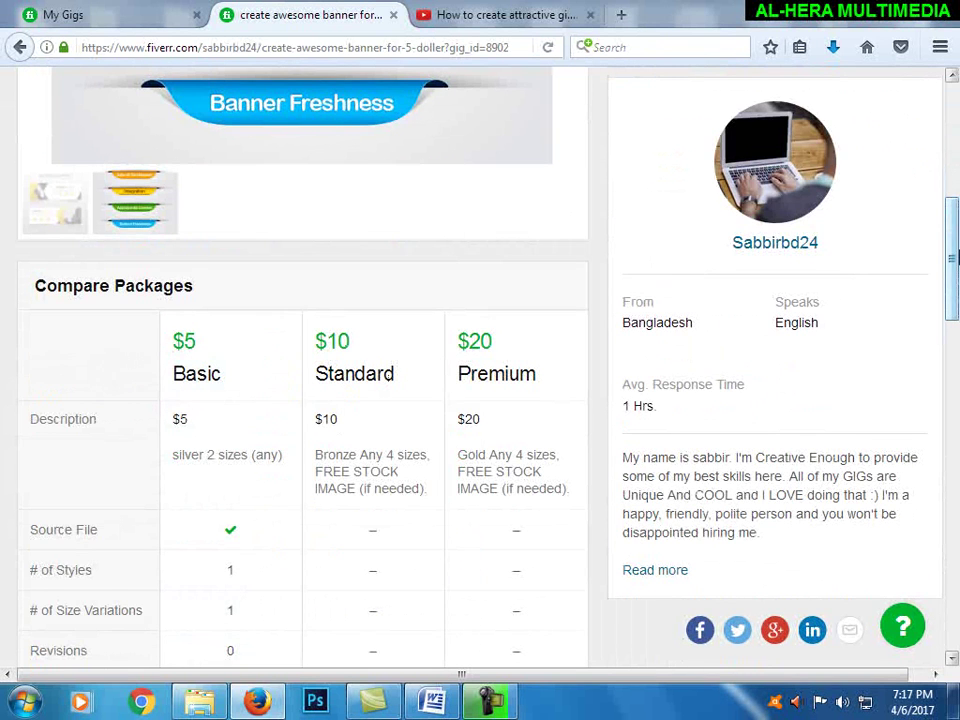
pyautogui.scroll(-8, 955, 335)
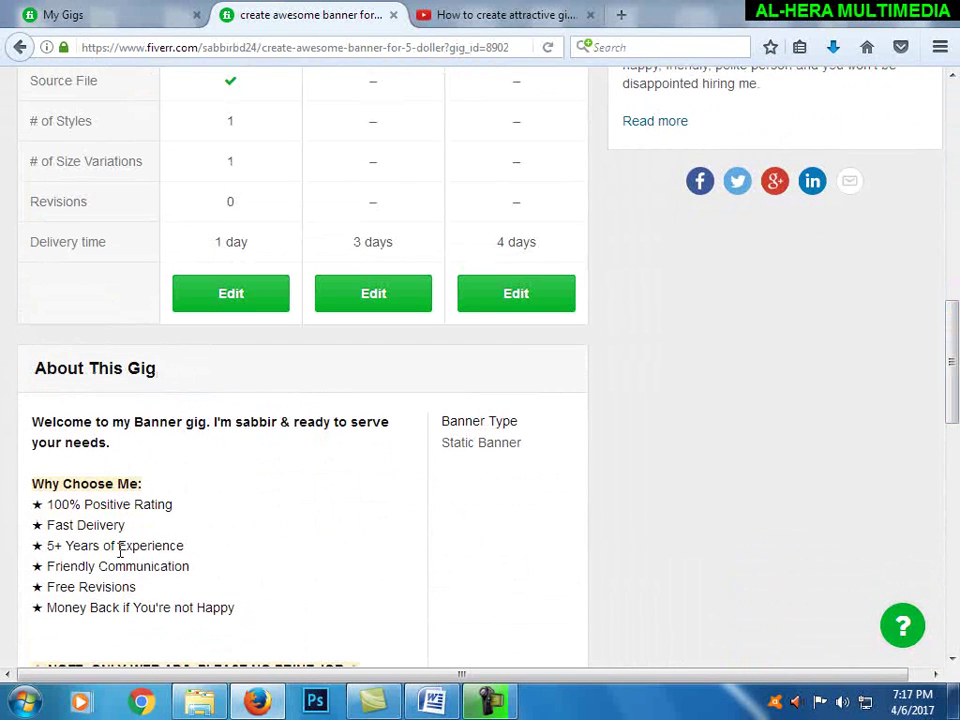
pyautogui.moveTo(955, 348); pyautogui.dragTo(955, 90)
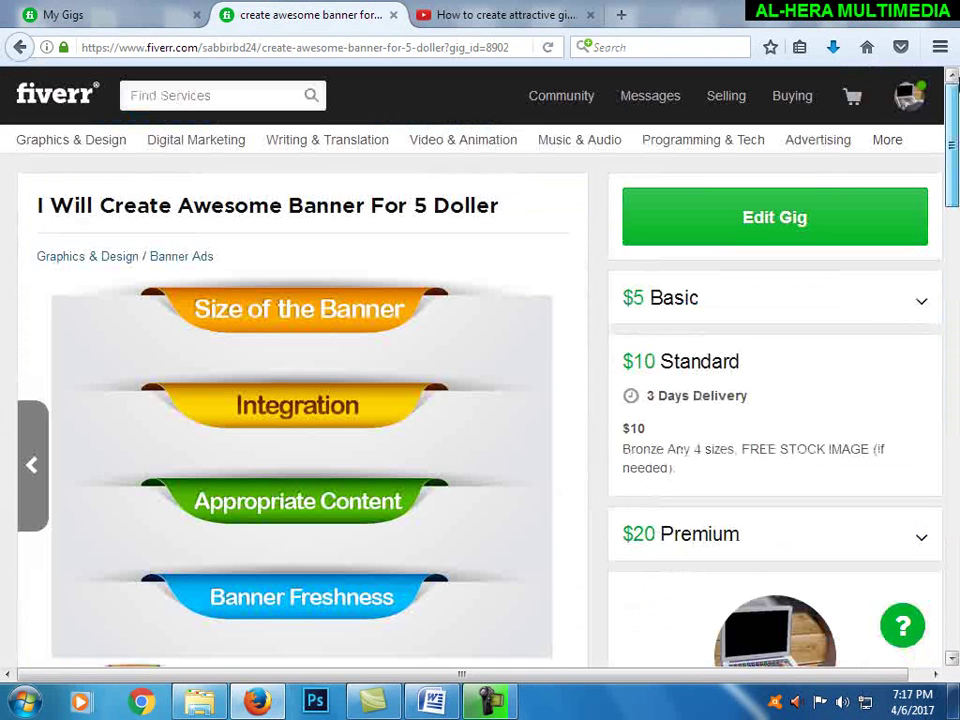